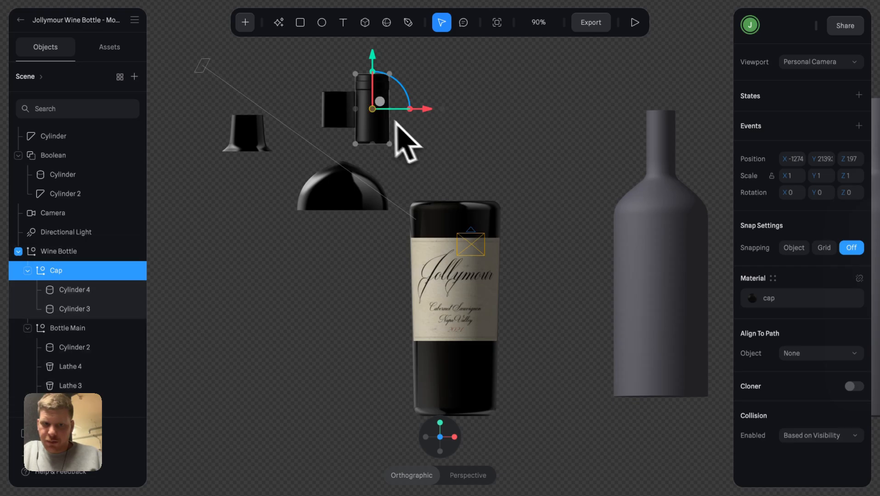
Undo the moves that pulled the cap, neck and shoulder pieces apart, restoring the assembled wine bottle.
drag(398, 126, 479, 126)
click(480, 222)
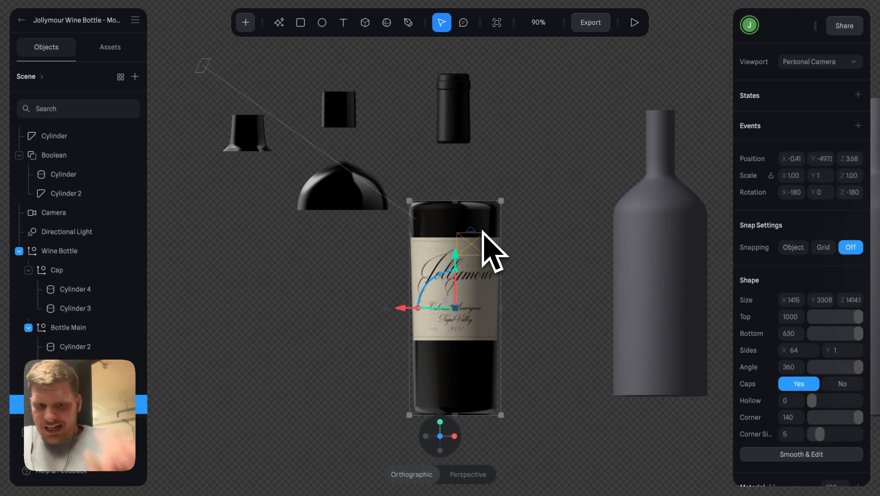
key(ctrl+z)
key(ctrl+z)
key(ctrl+z)
key(ctrl+z)
key(ctrl+z)
key(ctrl+z)
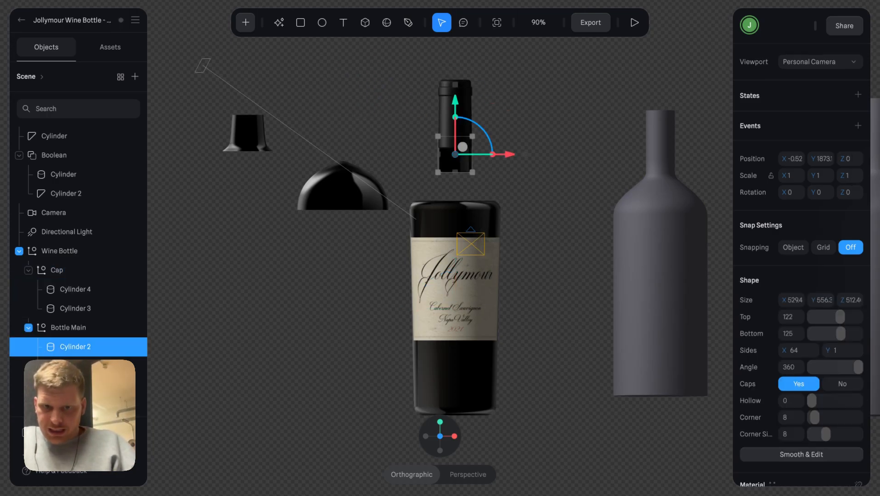
key(ctrl+z)
key(ctrl+z)
key(ctrl+z)
Examine how the cap, neck piece and shoulder of the assembled wine bottle fit together, up close and as a whole.
scroll(450, 221, up, 8)
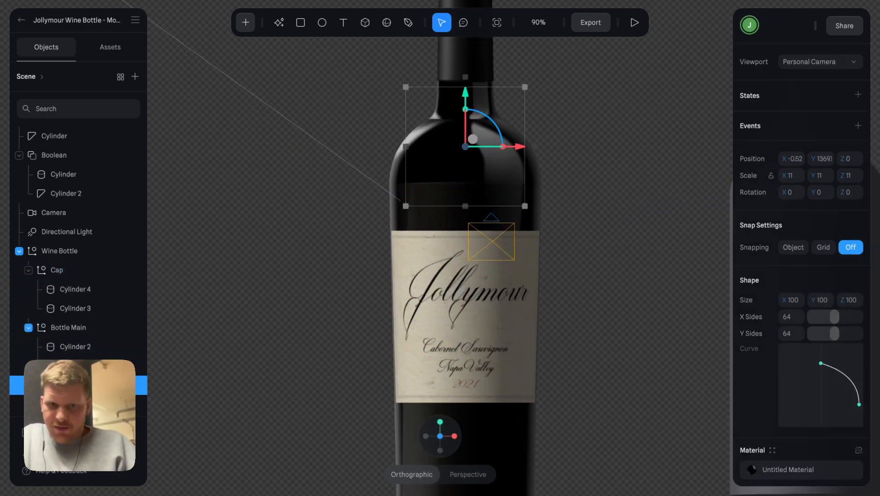
scroll(450, 192, up, 10)
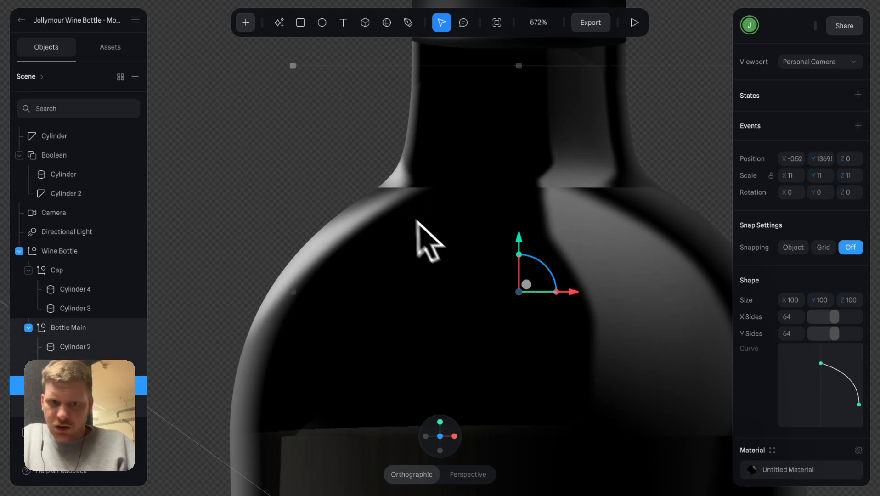
scroll(418, 154, down, 8)
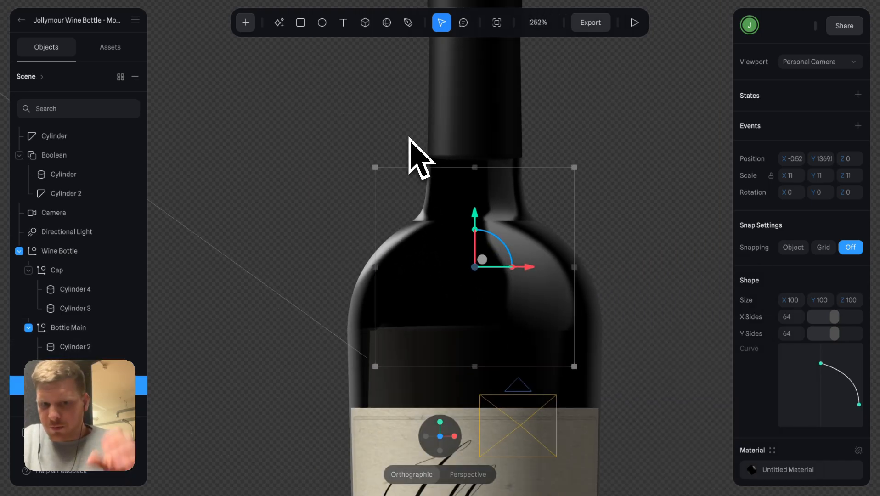
scroll(473, 207, down, 5)
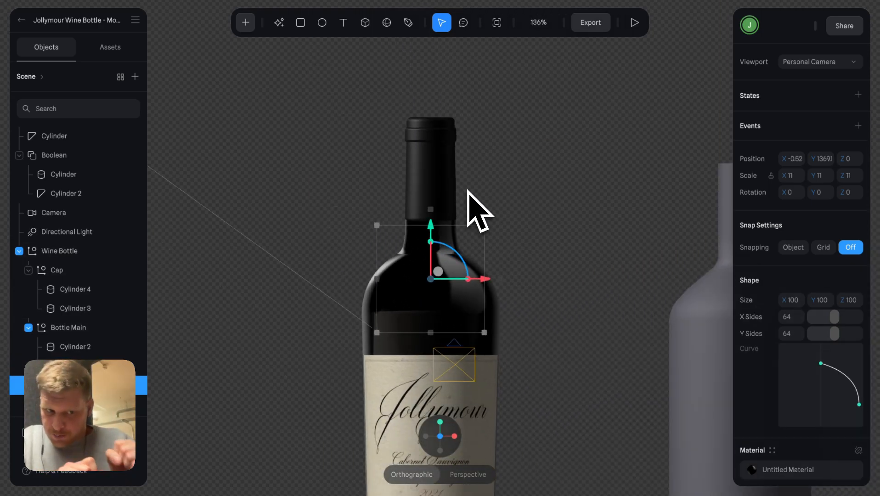
click(455, 247)
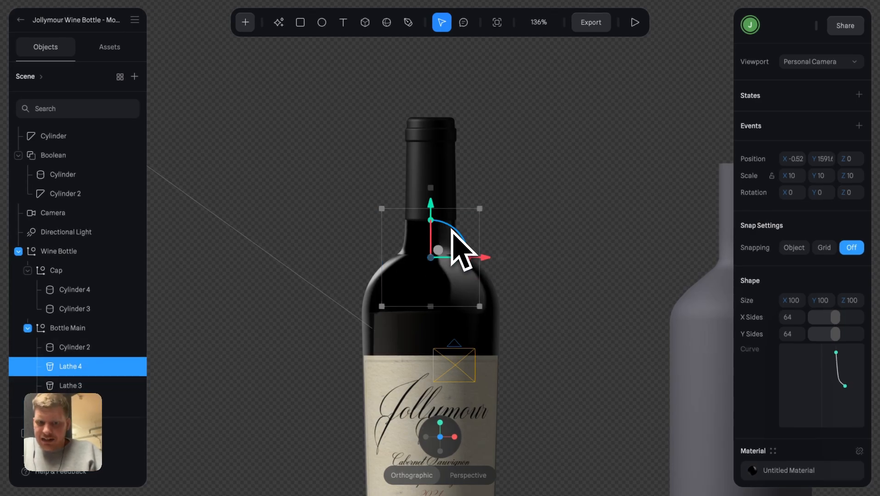
drag(446, 190, 371, 152)
key(ctrl+z)
click(481, 202)
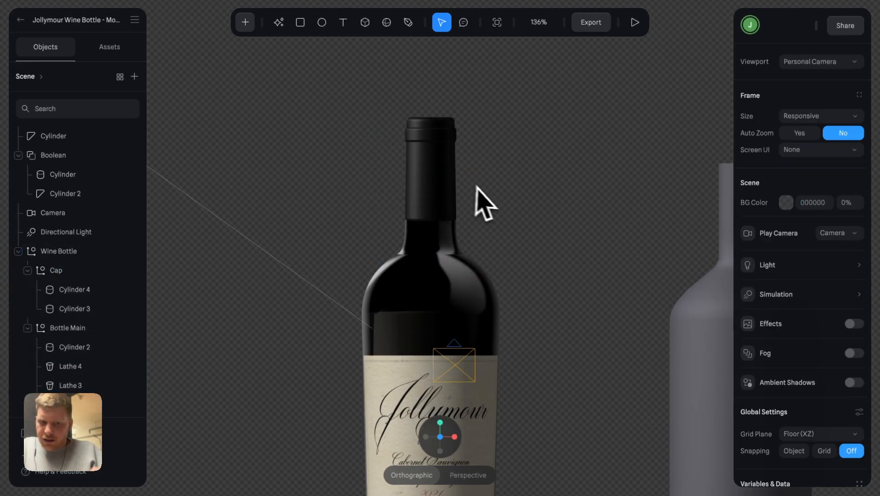
scroll(487, 193, down, 4)
scroll(487, 190, down, 1)
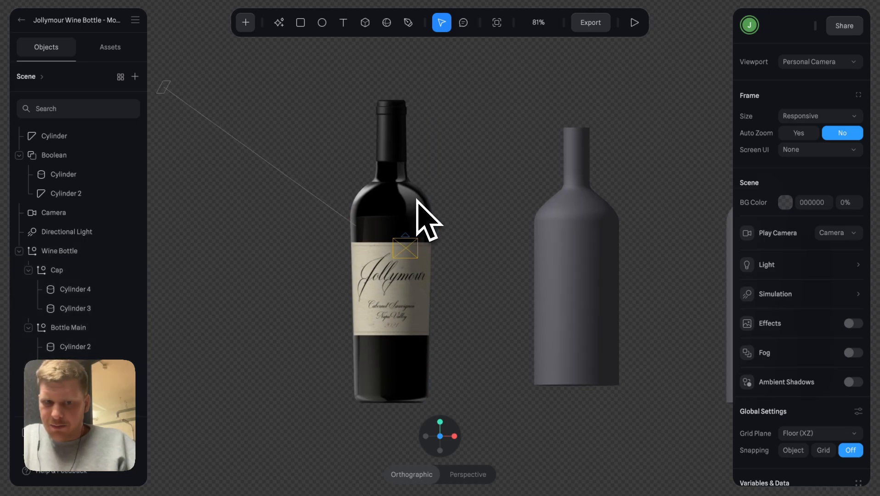
scroll(420, 196, up, 3)
scroll(398, 191, down, 3)
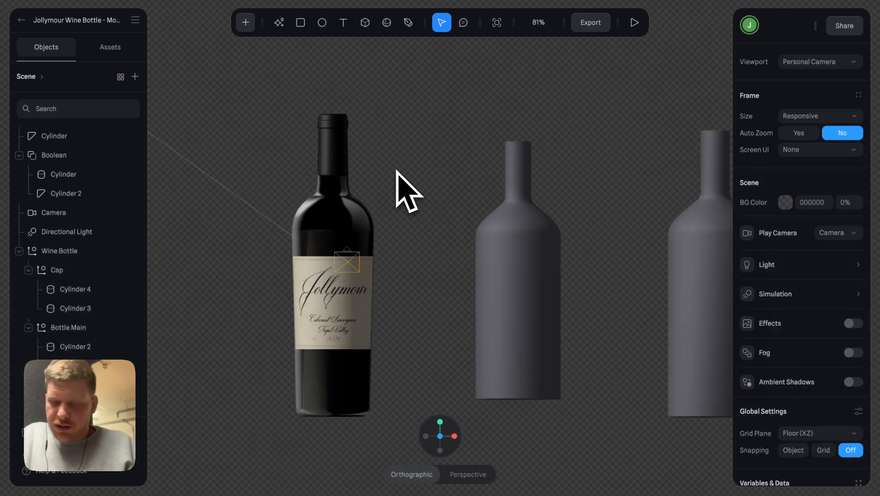
Delete the two plain grey bottle models beside the labelled wine bottle.
scroll(397, 179, right, 2)
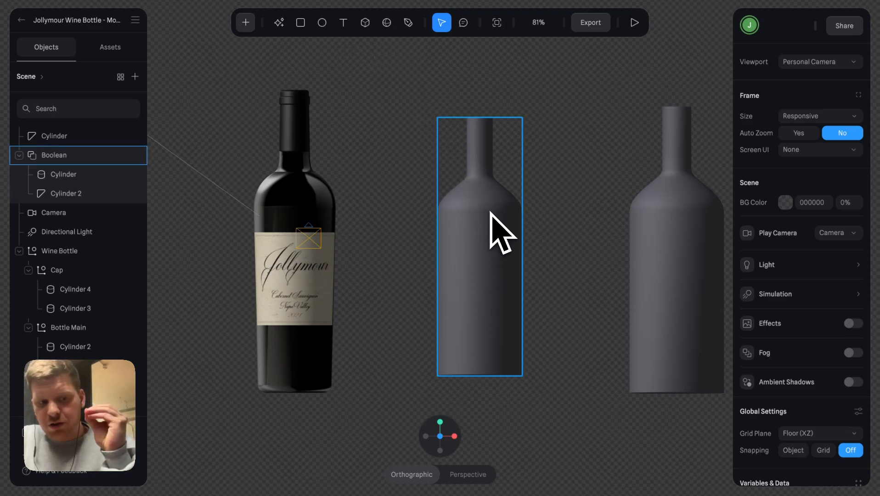
scroll(485, 254, right, 1)
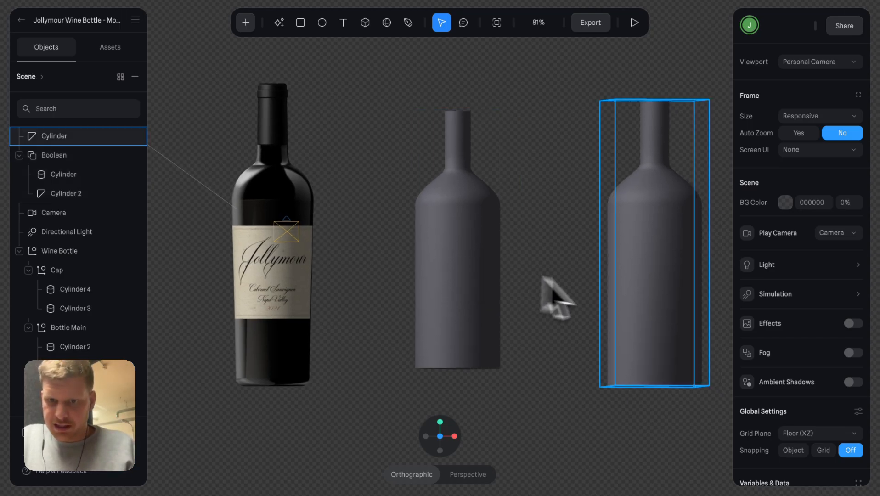
click(635, 294)
key(Delete)
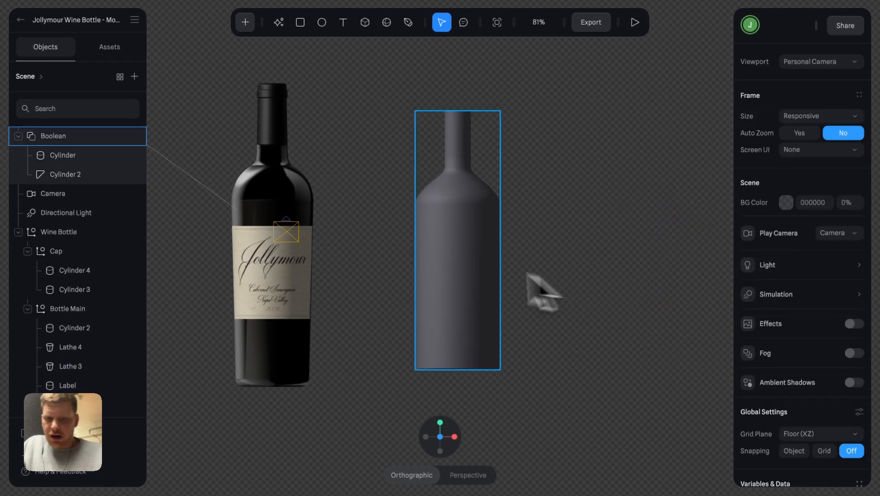
click(448, 270)
key(Delete)
scroll(408, 264, right, 1)
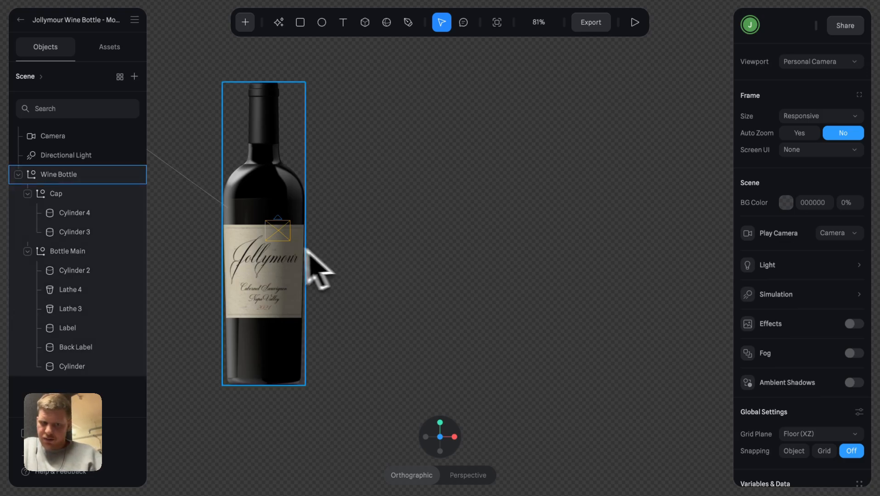
Add a cylinder beside the wine bottle and shrink it to about 157 units across.
click(247, 26)
scroll(282, 216, down, 5)
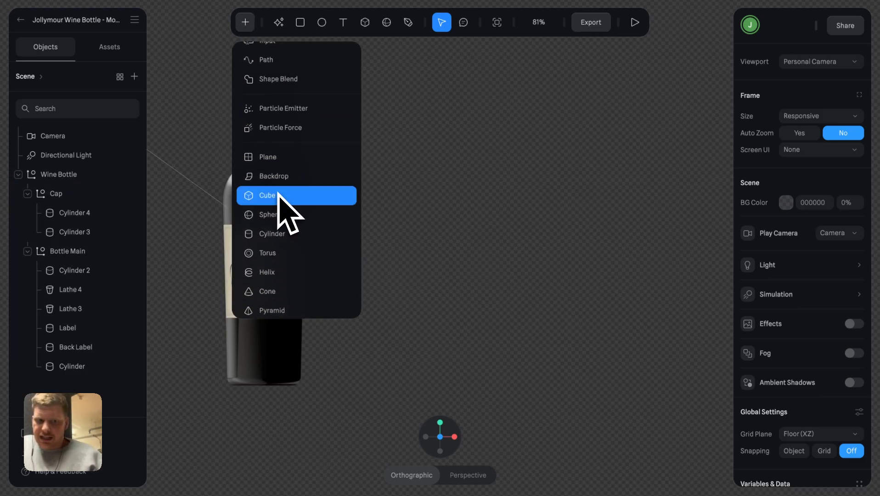
click(277, 234)
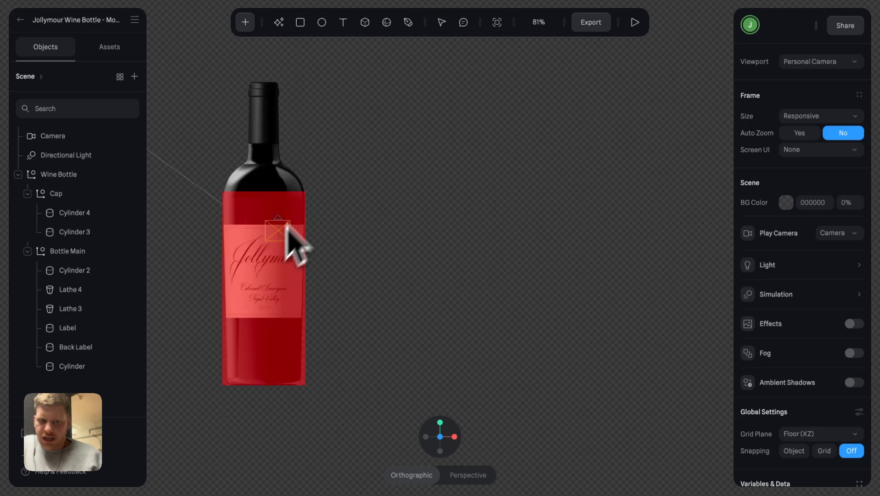
mouse_move(336, 159)
mouse_down()
mouse_move(395, 300)
mouse_move(414, 387)
mouse_up()
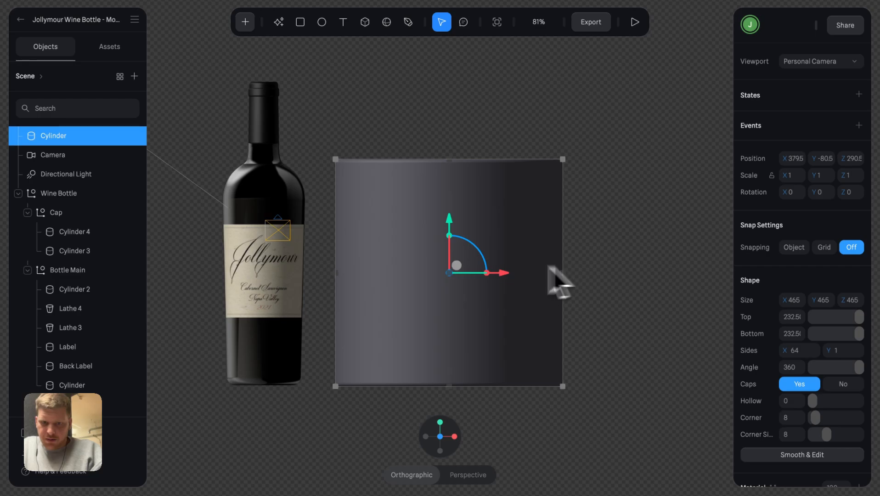
drag(550, 267, 412, 268)
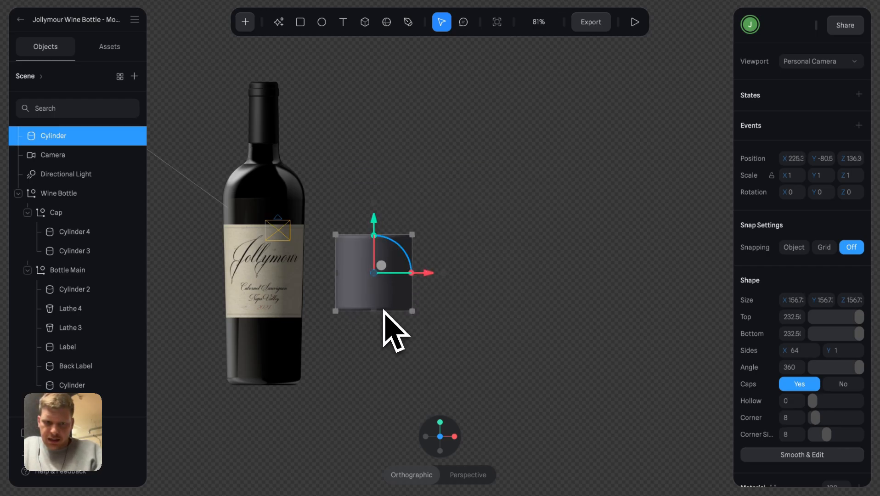
Stretch the cylinder into a bottle body about 198 units wide and 417 tall, with its base near the wine bottle's base.
drag(376, 312, 378, 384)
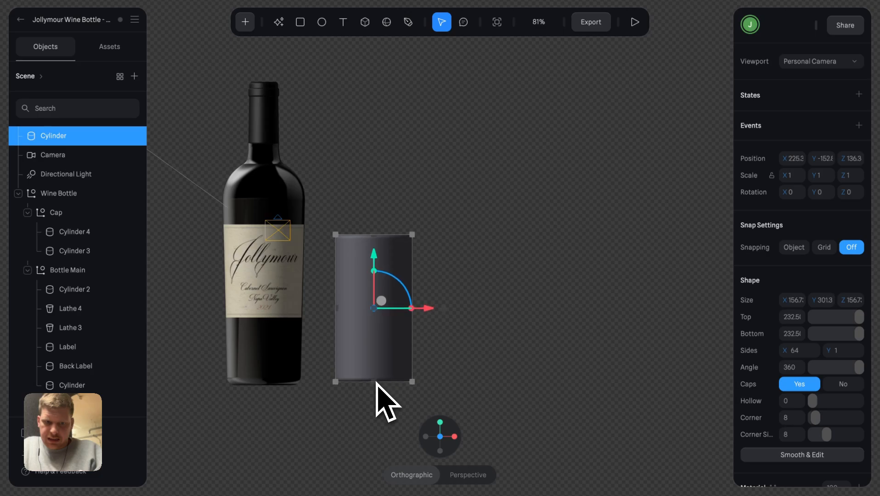
drag(373, 237, 371, 182)
scroll(320, 197, up, 5)
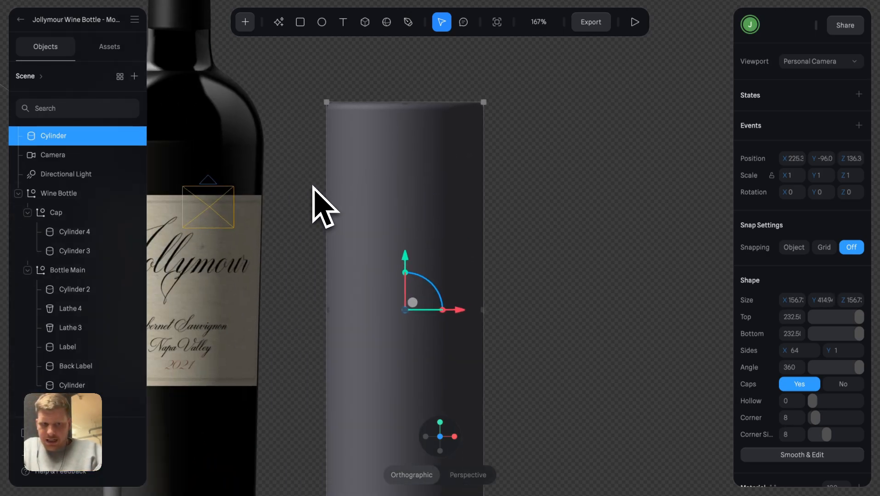
scroll(369, 140, down, 4)
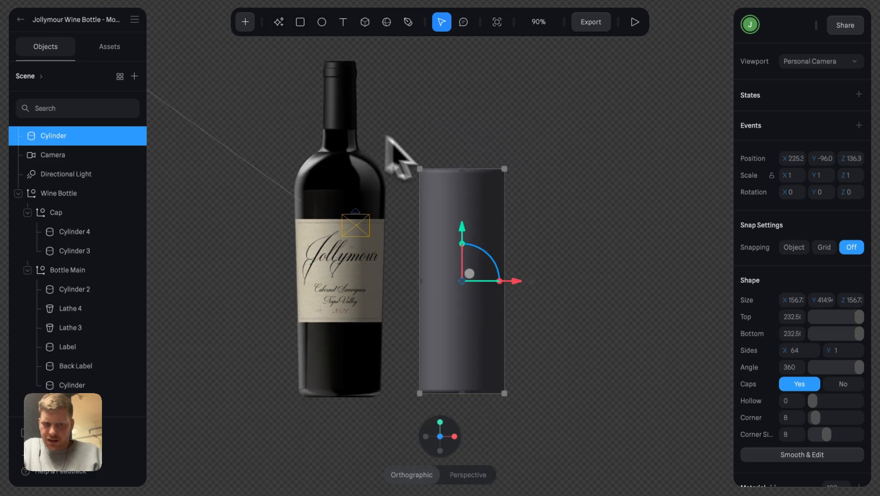
drag(476, 202, 499, 203)
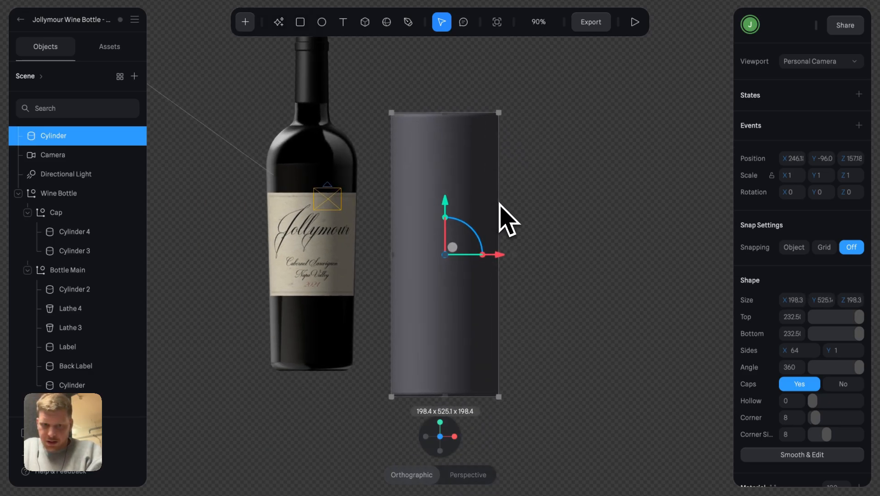
drag(461, 114, 462, 158)
drag(450, 396, 448, 372)
click(576, 339)
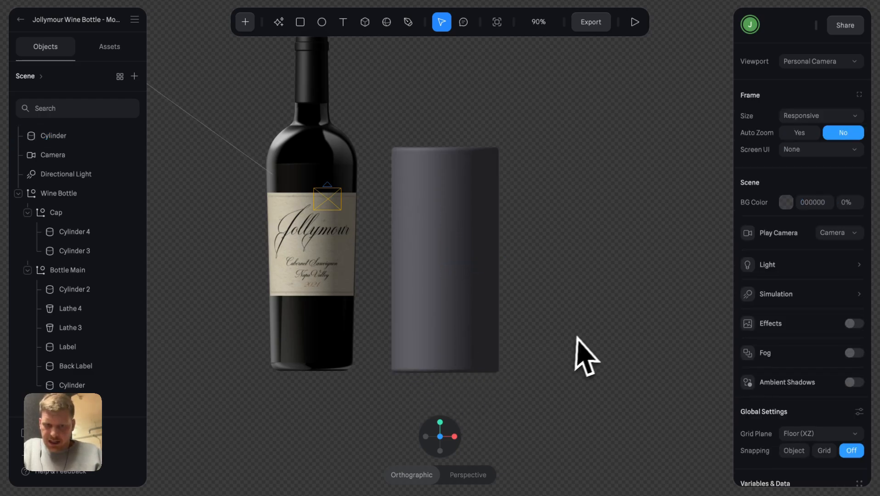
Return to the straight front view and raise the cylinder slightly beside the wine bottle.
mouse_move(583, 334)
right_down()
mouse_move(582, 404)
mouse_move(597, 335)
right_up()
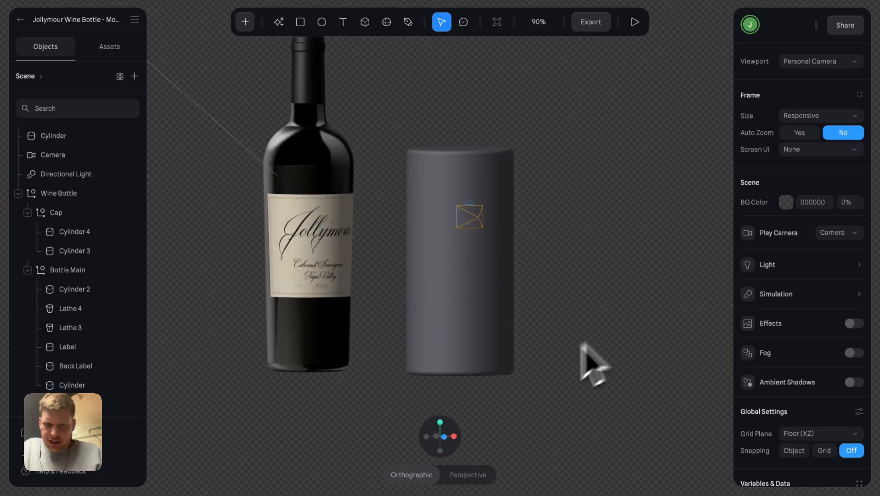
click(456, 436)
scroll(461, 339, up, 3)
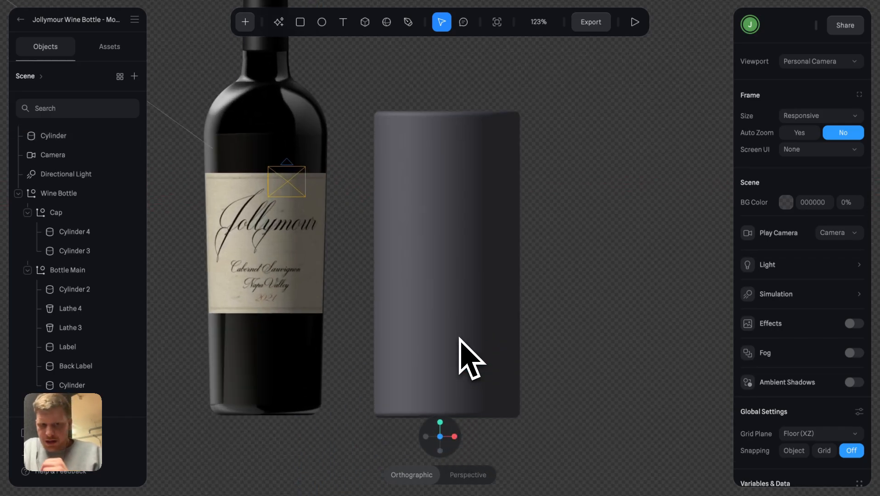
click(441, 276)
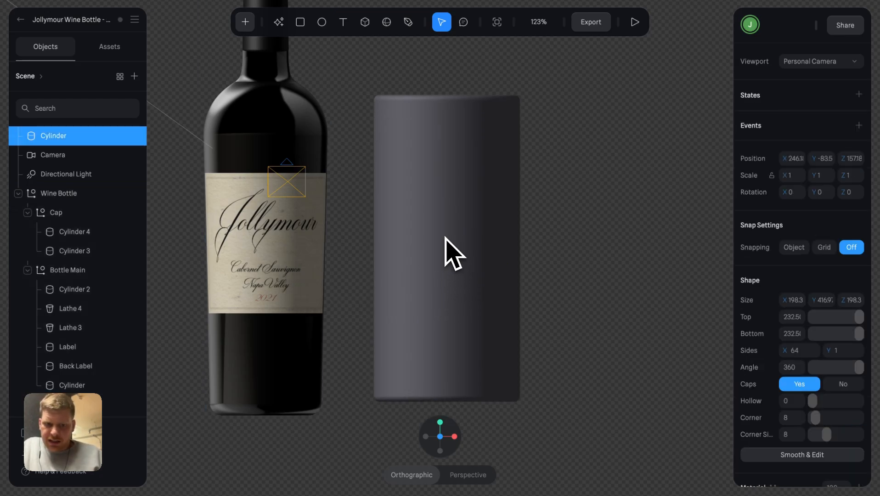
click(579, 119)
Add a sphere about as wide as the cylinder, overlapping the cylinder's upper end.
click(245, 22)
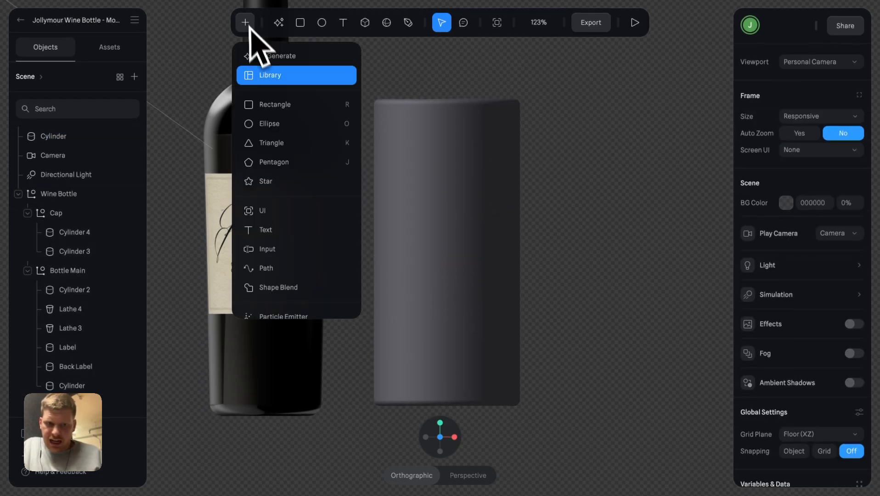
scroll(285, 184, down, 5)
click(281, 188)
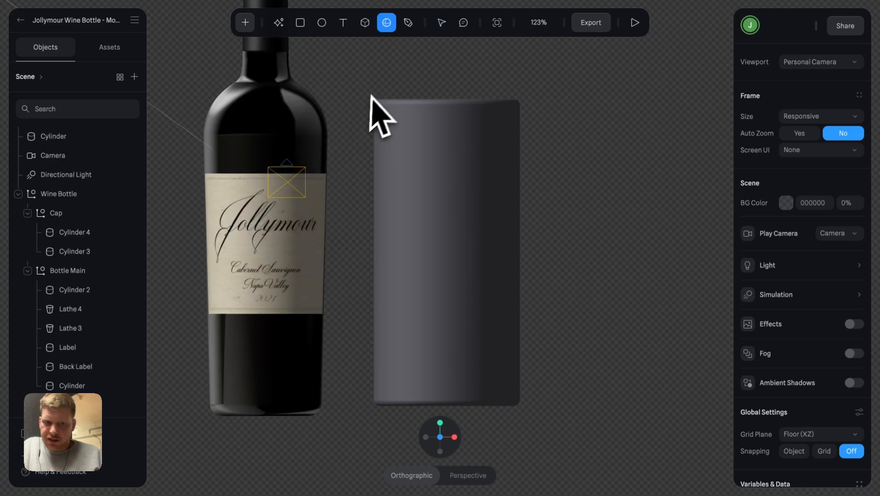
drag(372, 65, 523, 136)
click(553, 139)
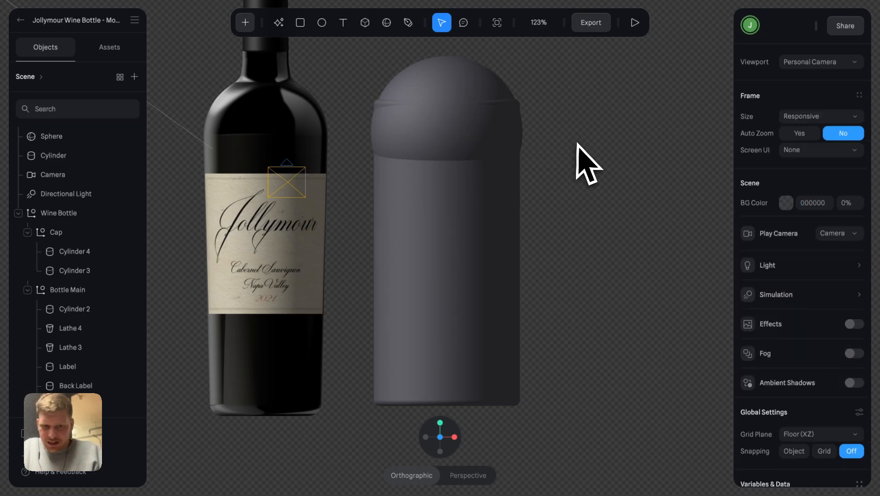
Align the sphere and cylinder with each other, using Center on X and Max on Y and Z.
drag(571, 230, 450, 115)
click(820, 188)
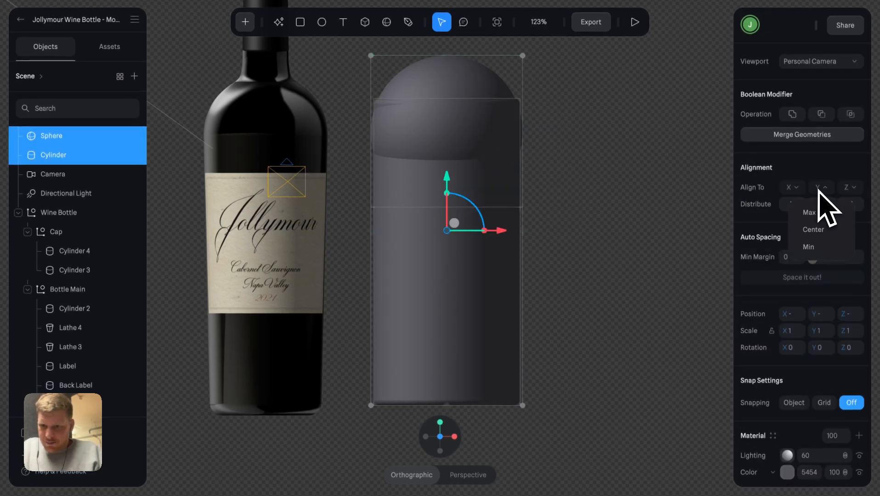
click(813, 230)
click(792, 186)
click(798, 229)
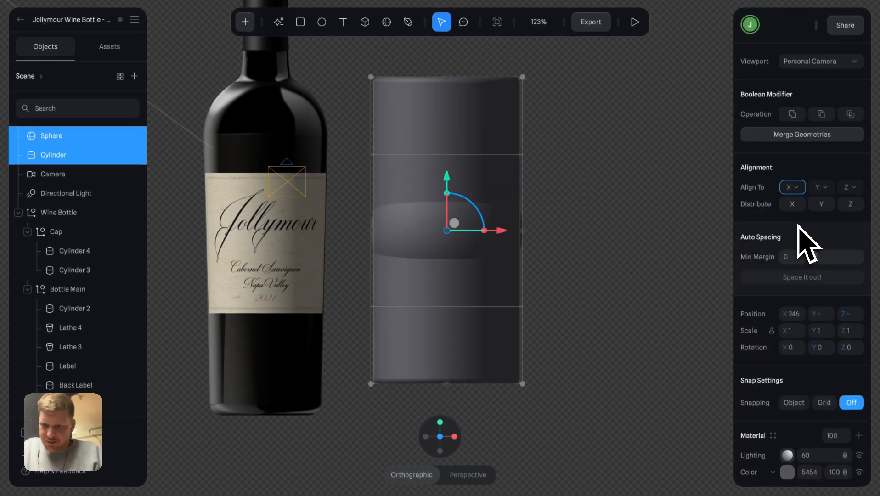
click(821, 187)
click(822, 213)
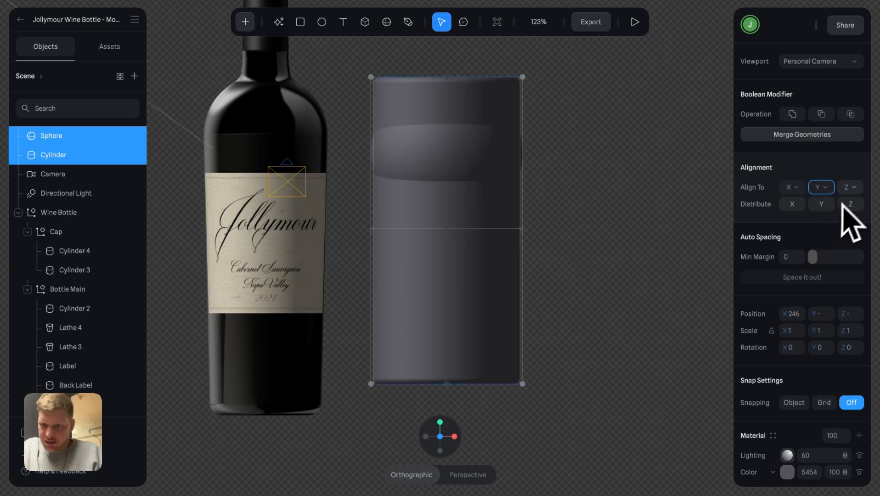
click(849, 188)
click(849, 215)
click(628, 202)
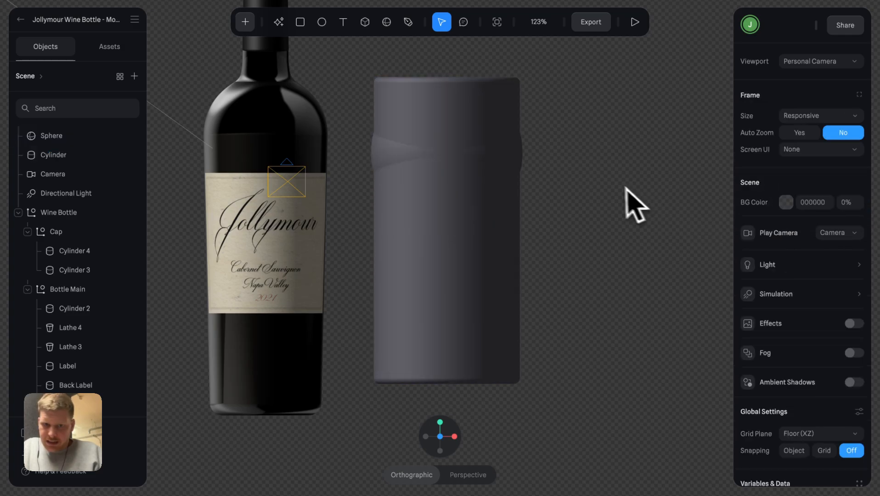
Lower the cylinder beneath the sphere so the sphere forms a rounded shoulder on top of it.
click(497, 251)
drag(475, 285, 473, 296)
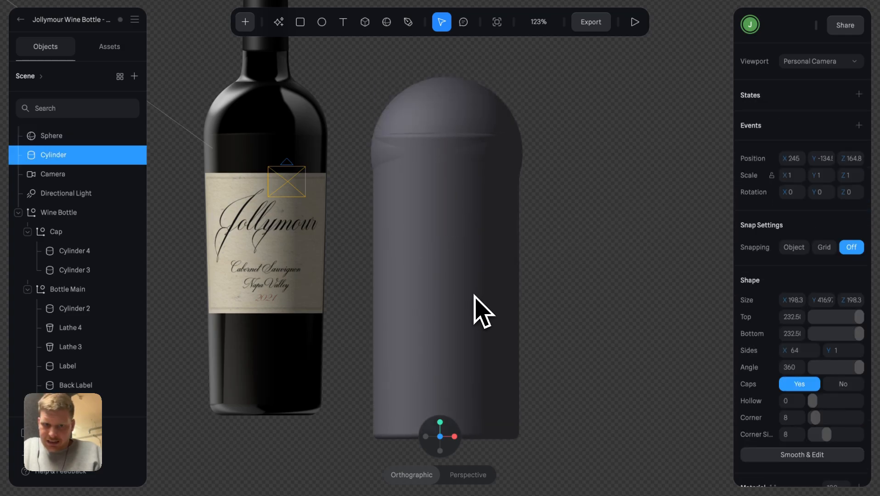
key(Escape)
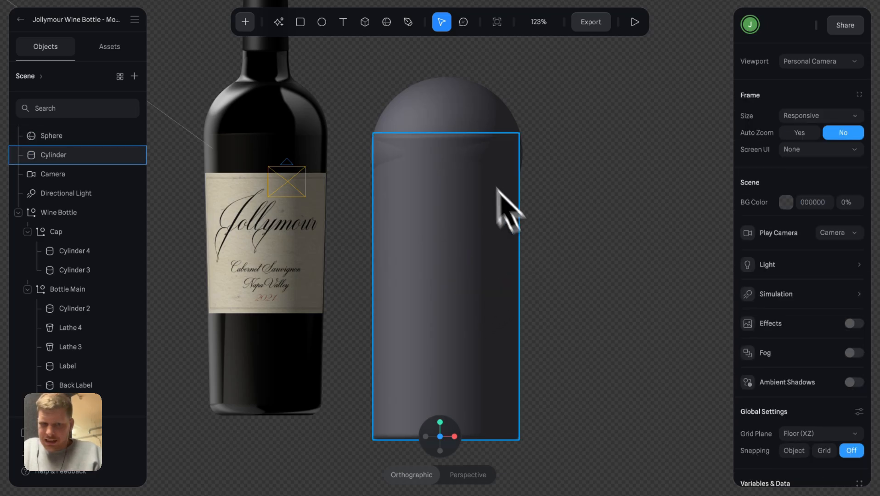
Delete the sphere and square off the cylinder's edges by setting its Corner to 0 and Corner Sides to 1.
click(464, 114)
key(Delete)
click(460, 146)
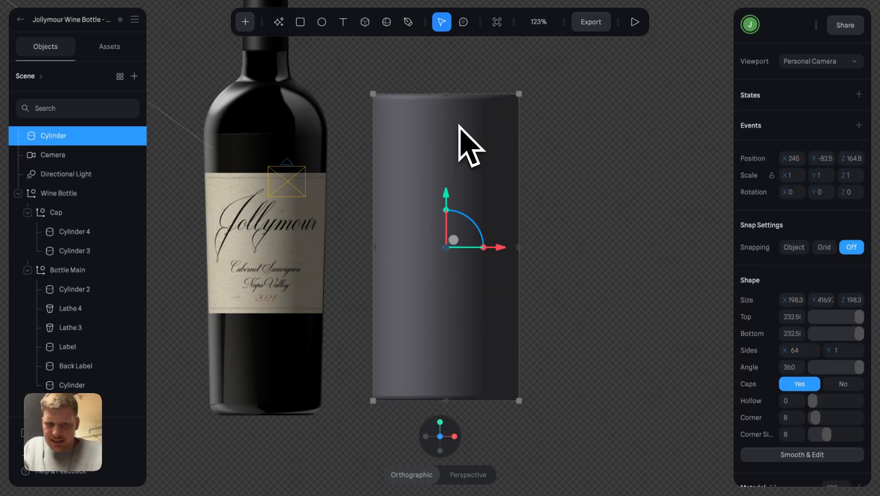
scroll(804, 360, down, 6)
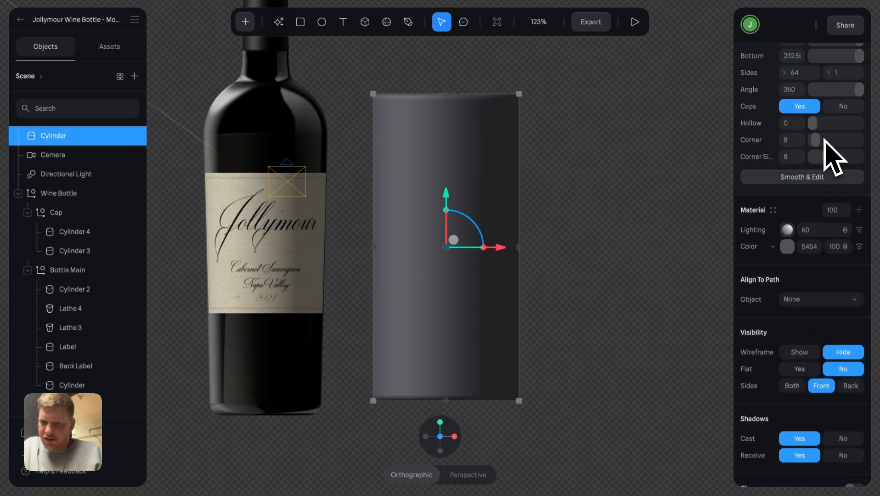
drag(814, 139, 759, 141)
drag(821, 162, 728, 164)
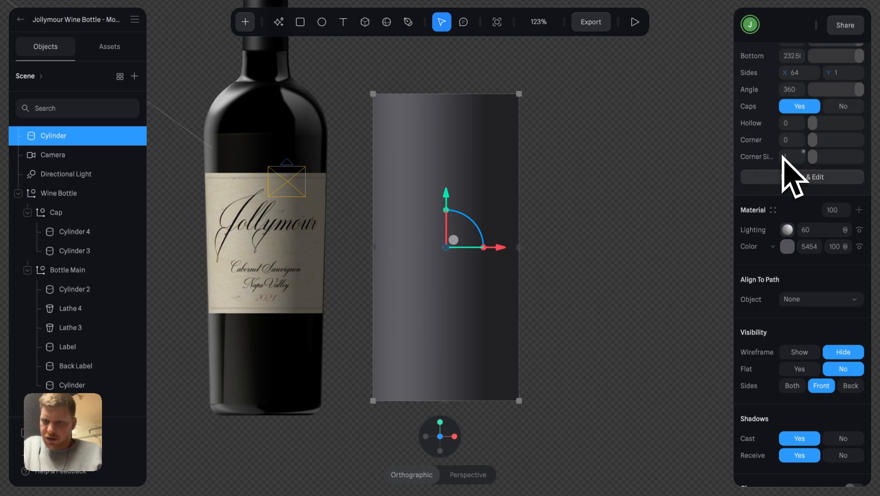
click(583, 216)
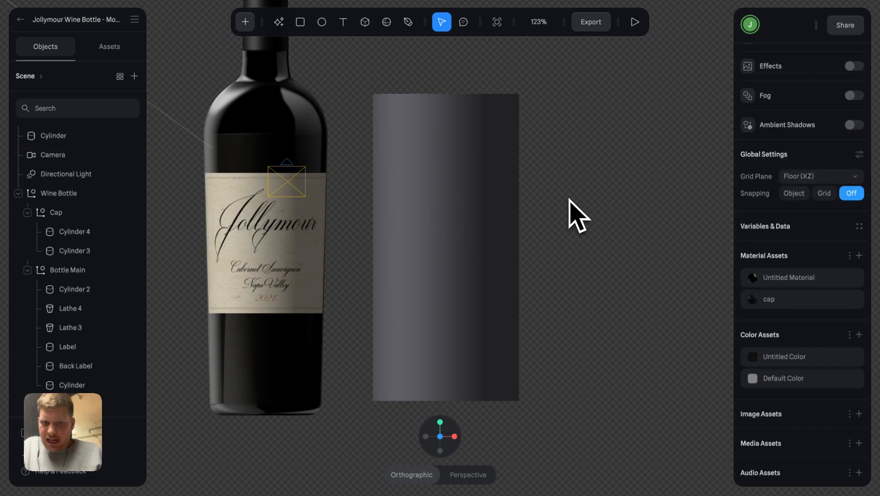
mouse_move(569, 199)
alt+mouse_down()
mouse_move(567, 230)
mouse_move(576, 211)
alt+mouse_up()
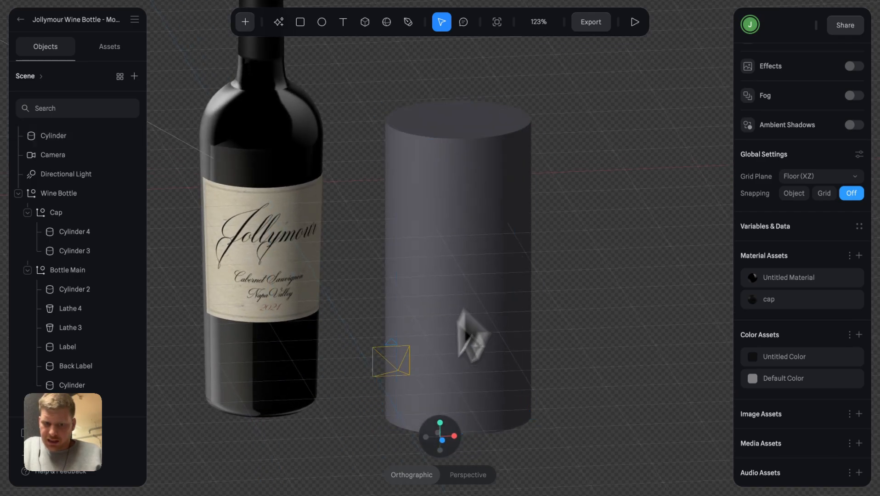
click(442, 439)
Convert the cylinder into an editable mesh with Smooth & Edit and set its subdivision level to 0.
click(453, 389)
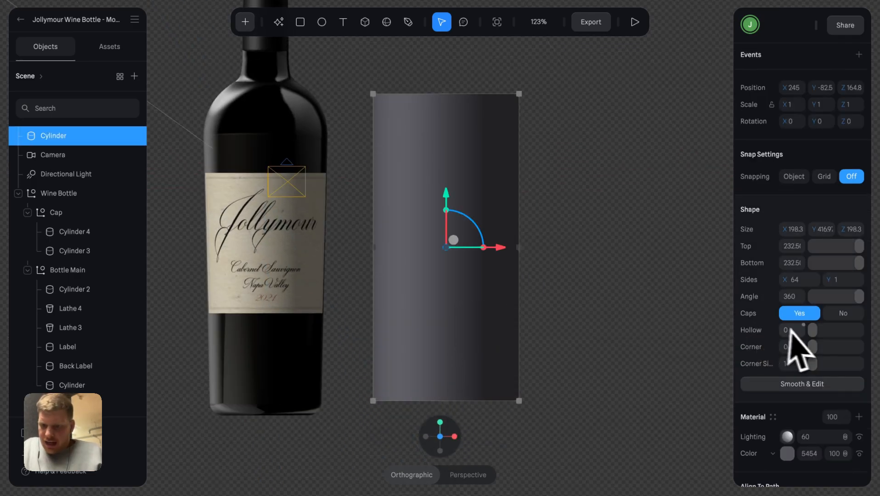
scroll(799, 358, down, 1)
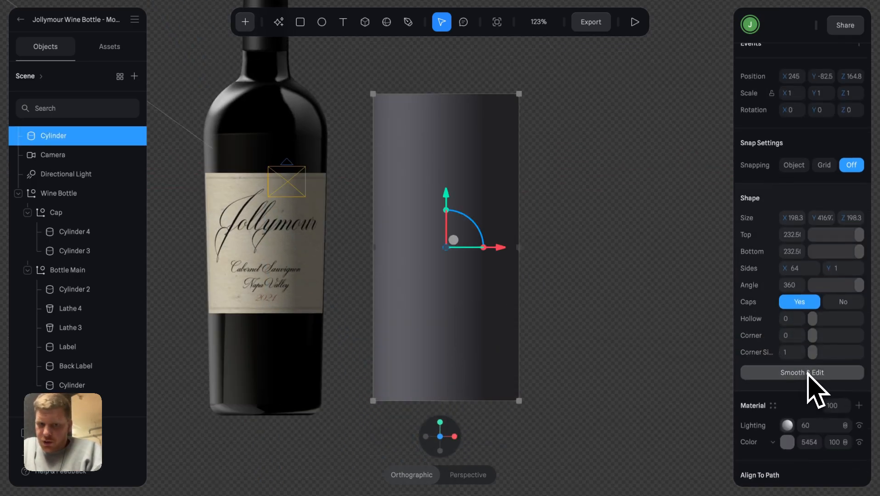
click(803, 372)
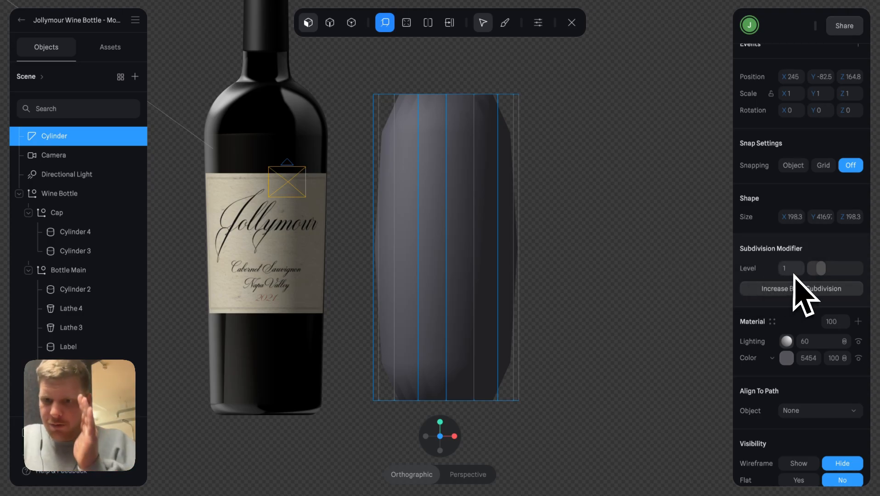
drag(819, 269, 810, 271)
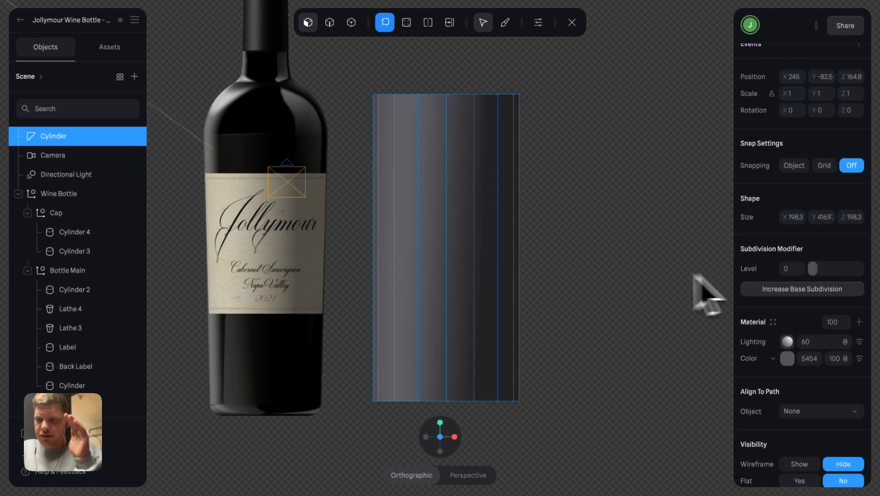
key(Escape)
Select all the faces of the cylinder's top cap in mesh editing and extrude them slightly upward.
double_click(466, 169)
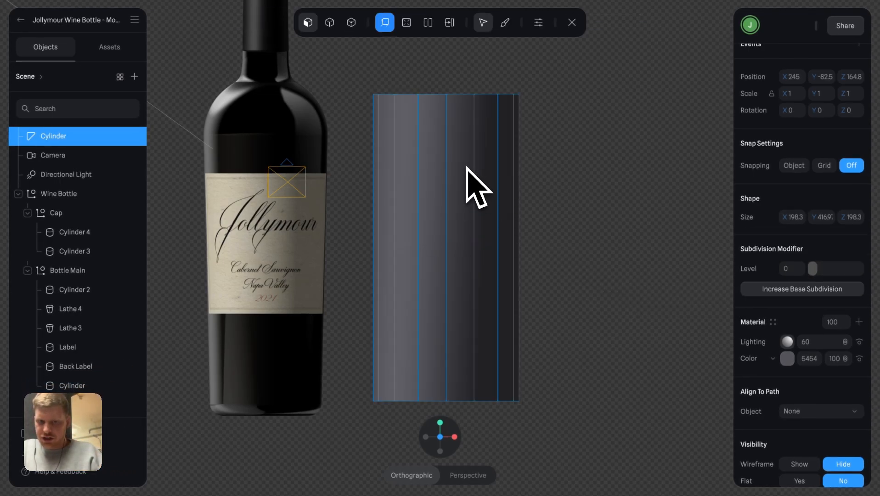
alt+drag(574, 220, 578, 242)
drag(371, 76, 500, 159)
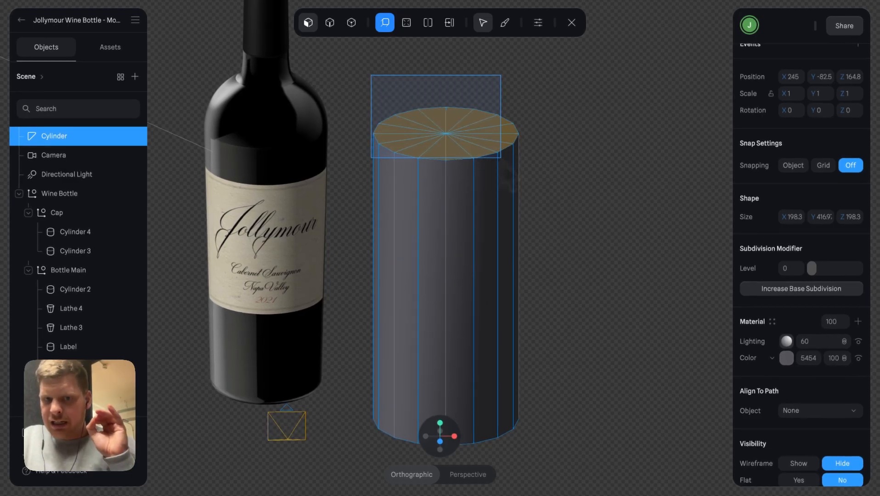
drag(500, 158, 500, 158)
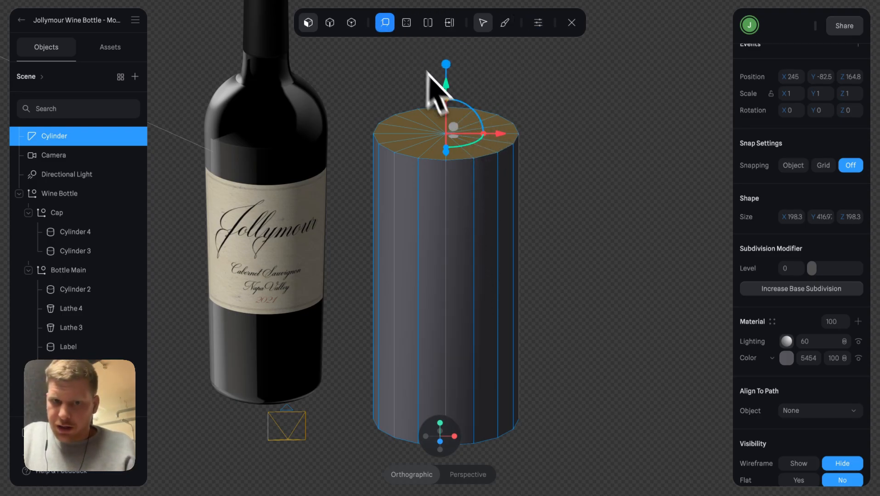
mouse_move(448, 79)
mouse_down()
mouse_move(450, 62)
mouse_move(450, 98)
mouse_move(449, 66)
mouse_up()
click(439, 442)
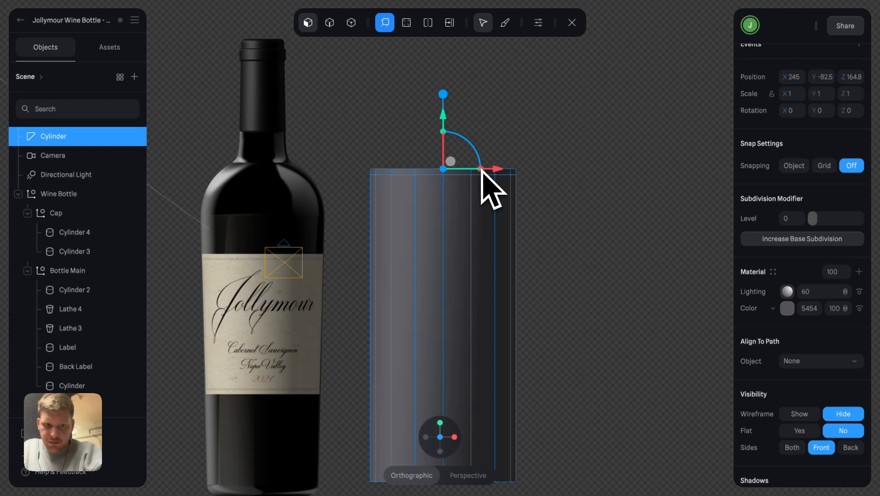
Extrude the top cap upward in short stages, scaling each new ring slightly inward to begin a rounded shoulder.
drag(443, 94, 444, 88)
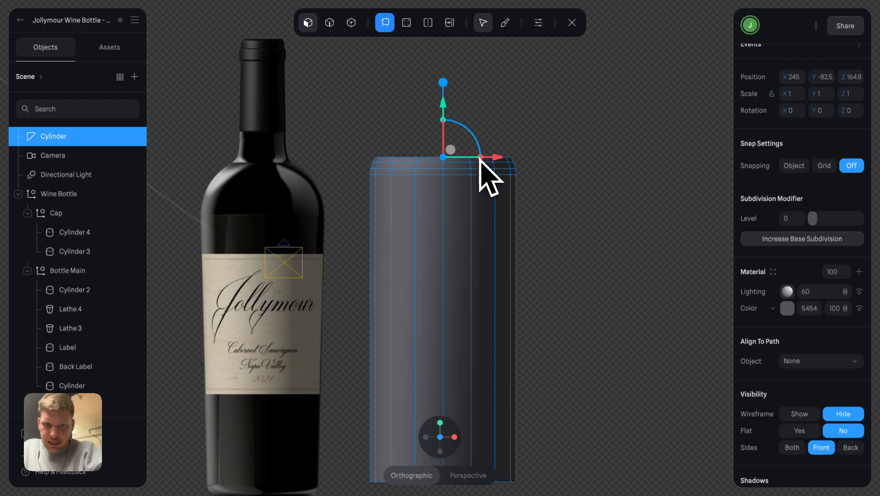
scroll(470, 163, up, 5)
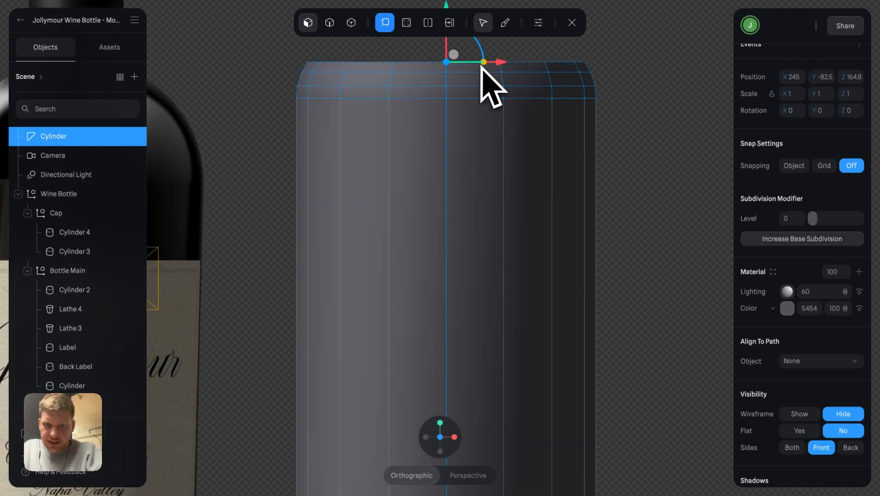
scroll(484, 65, up, 1)
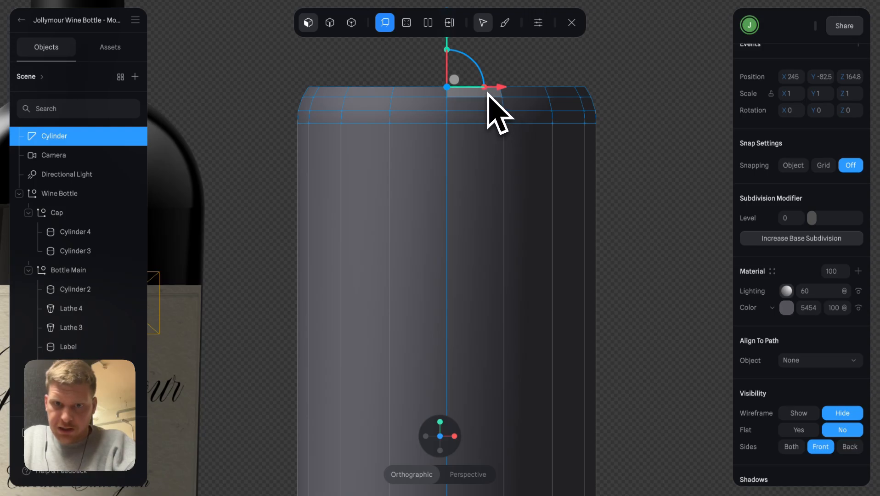
scroll(499, 155, up, 2)
scroll(499, 155, down, 2)
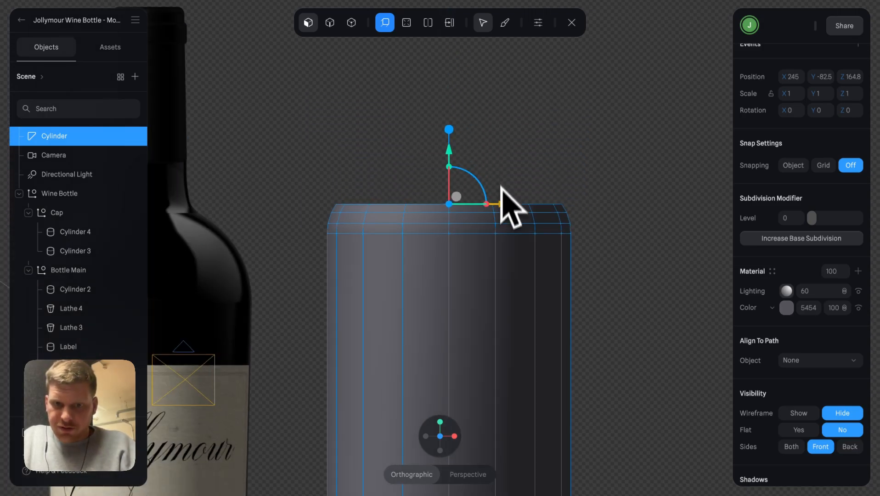
drag(450, 132, 450, 125)
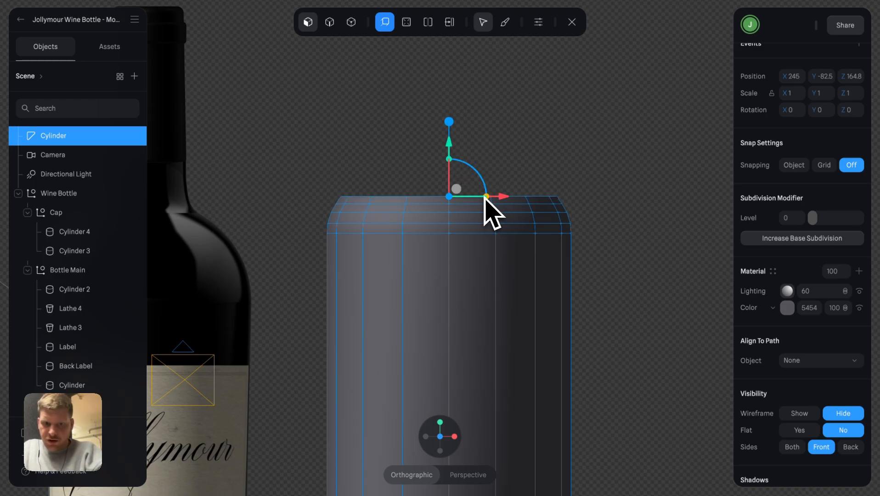
Add further short, progressively narrower extrusions to the top cap, continuing the shoulder's curve inward like the reference bottle's.
alt+drag(634, 216, 636, 240)
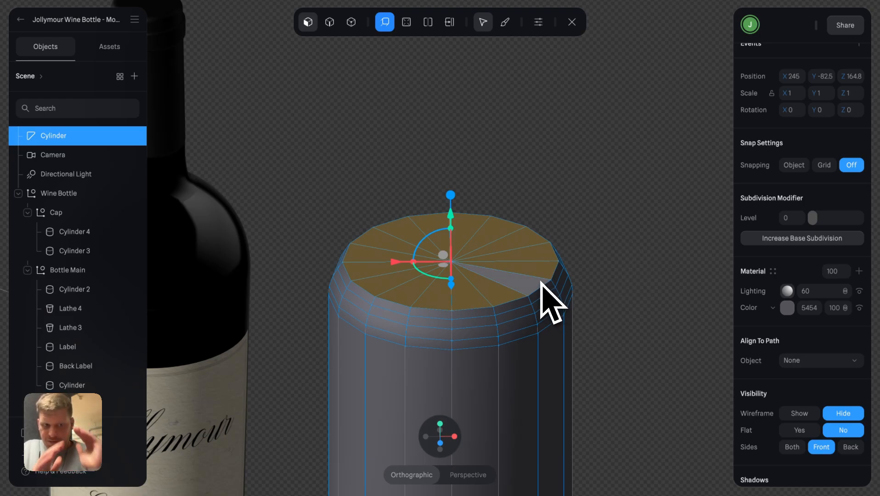
drag(450, 196, 454, 190)
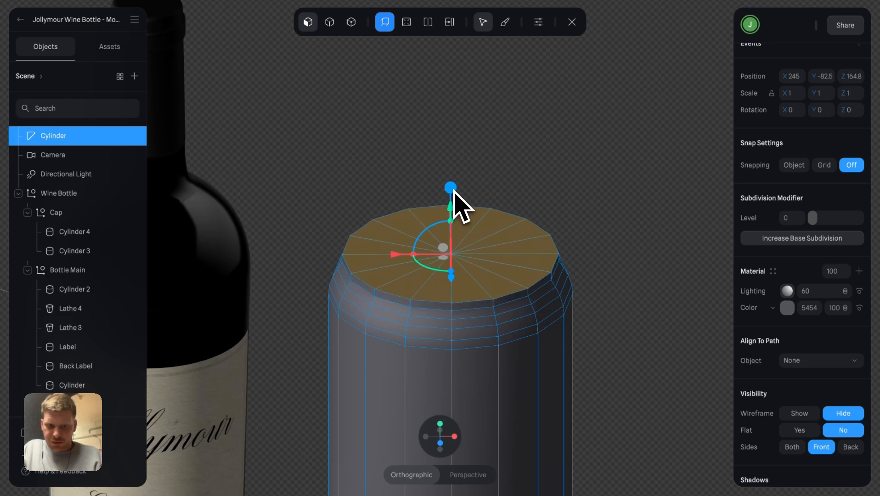
drag(414, 255, 417, 258)
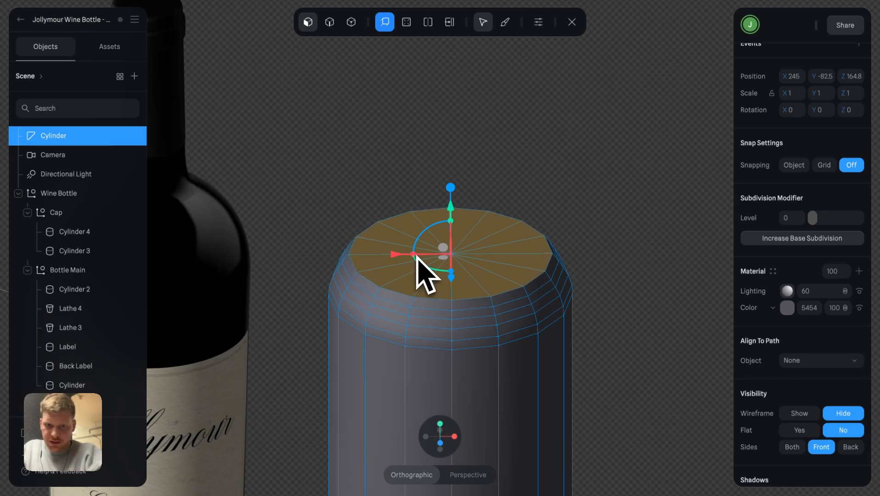
drag(454, 193, 455, 187)
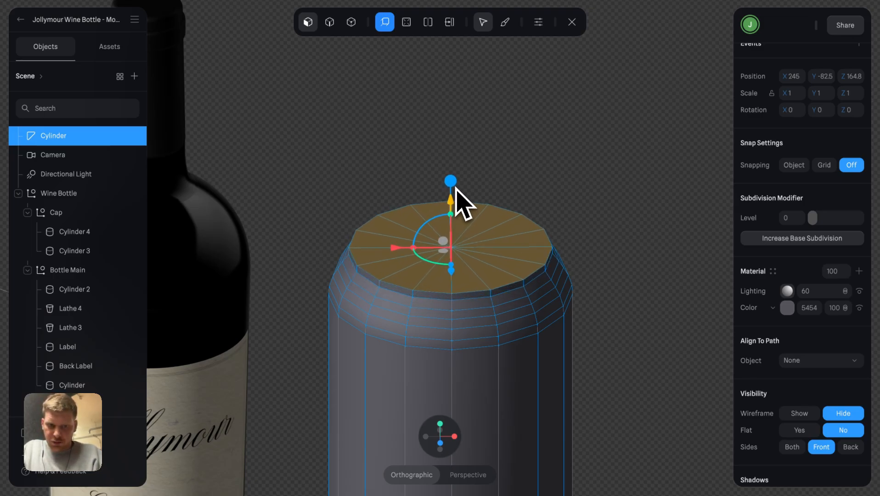
click(441, 443)
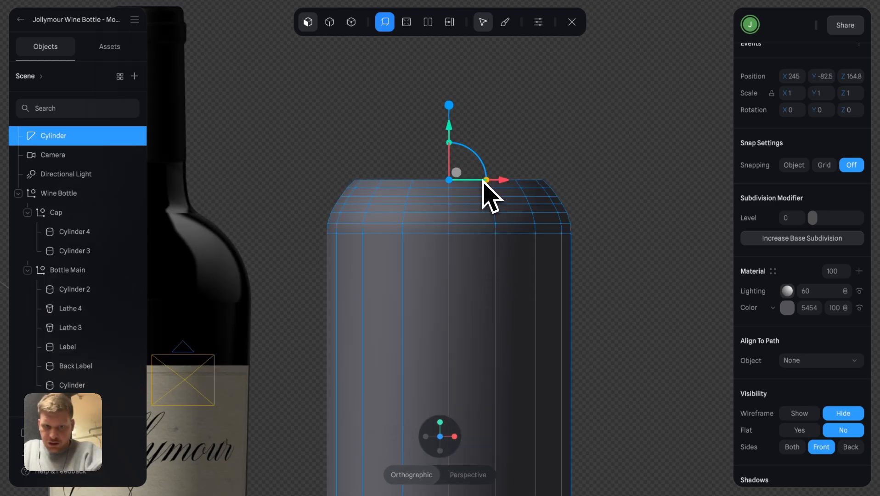
scroll(483, 181, down, 5)
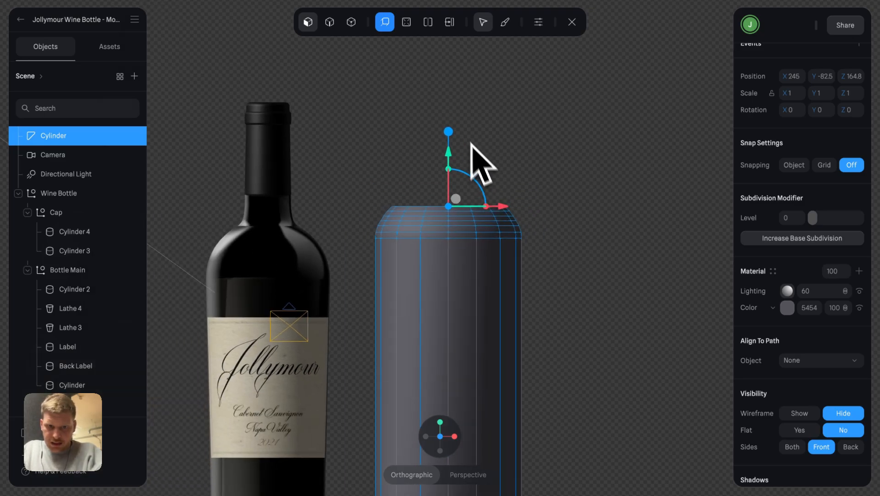
drag(449, 133, 449, 126)
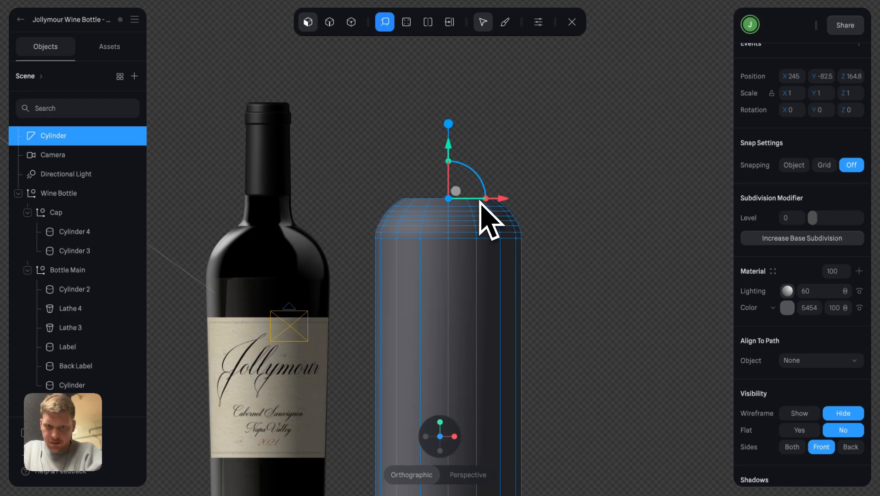
Leave mesh editing, move the body right beside the wine bottle and shrink it to about 189 wide and 449 tall.
scroll(480, 200, down, 5)
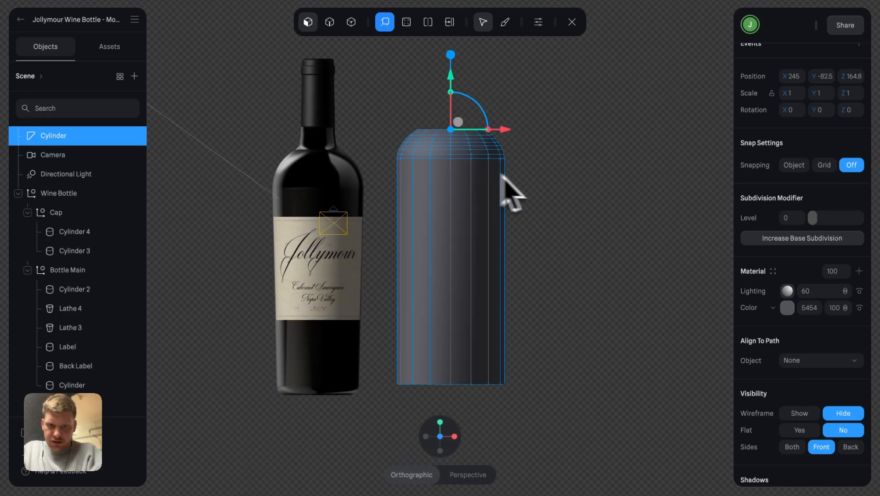
key(Escape)
drag(484, 192, 456, 191)
scroll(432, 191, up, 4)
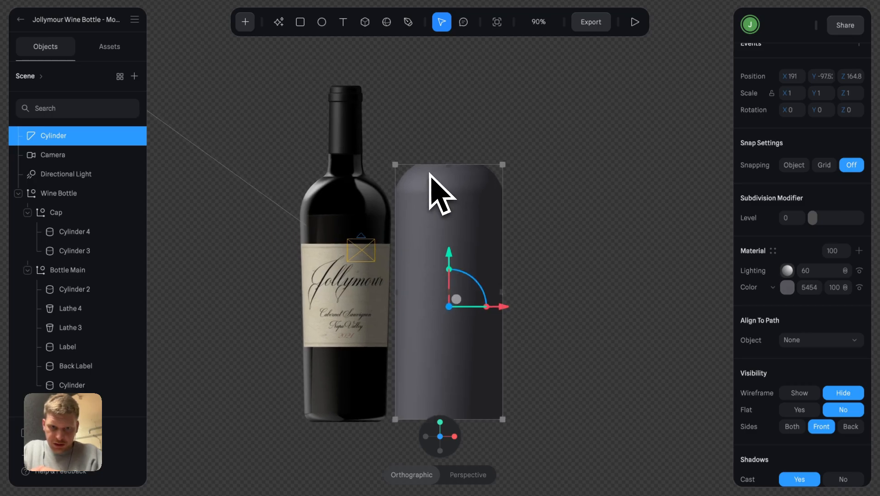
drag(486, 125, 484, 140)
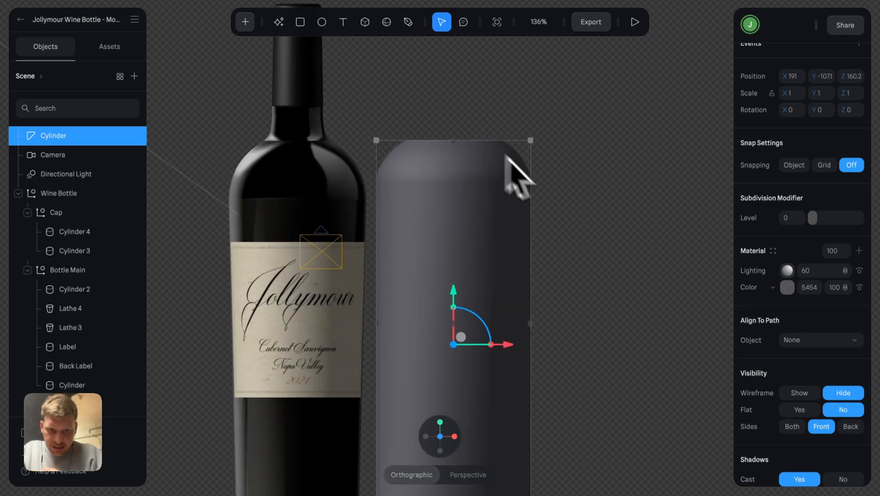
click(579, 209)
Reopen the body's mesh for editing, box-select its top cap faces and check the selection from behind.
click(480, 186)
double_click(480, 187)
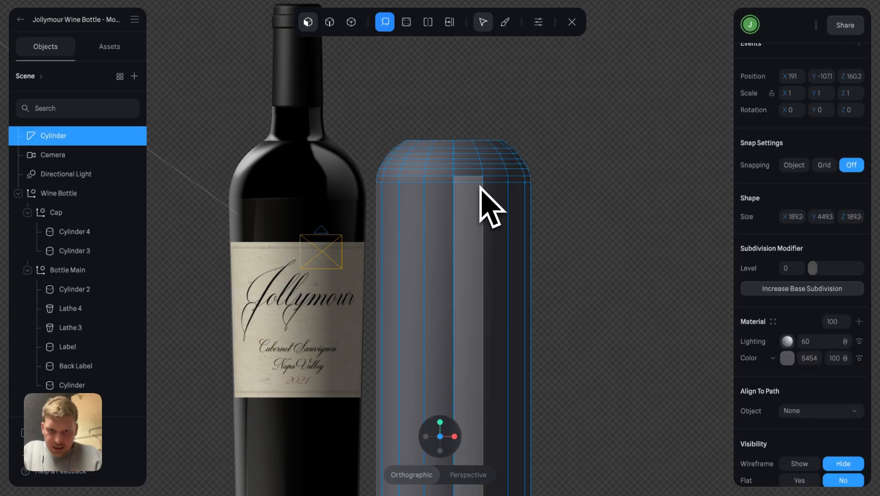
alt+drag(435, 108, 500, 181)
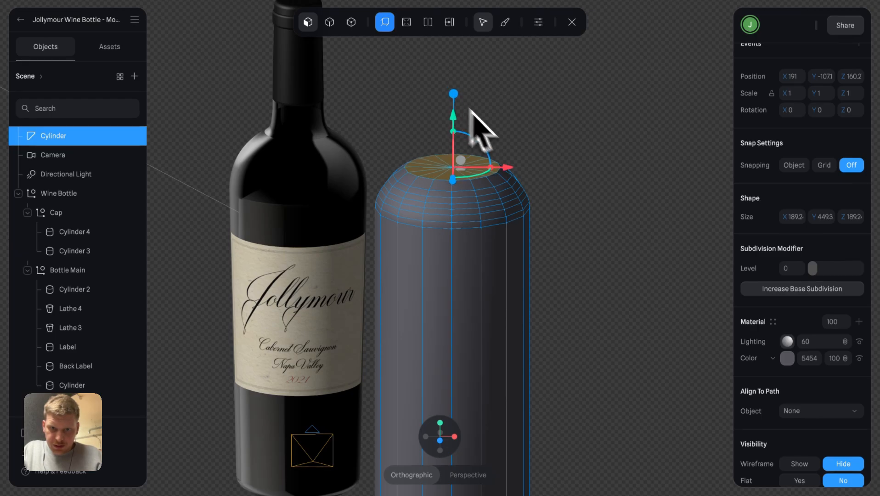
alt+drag(550, 173, 419, 207)
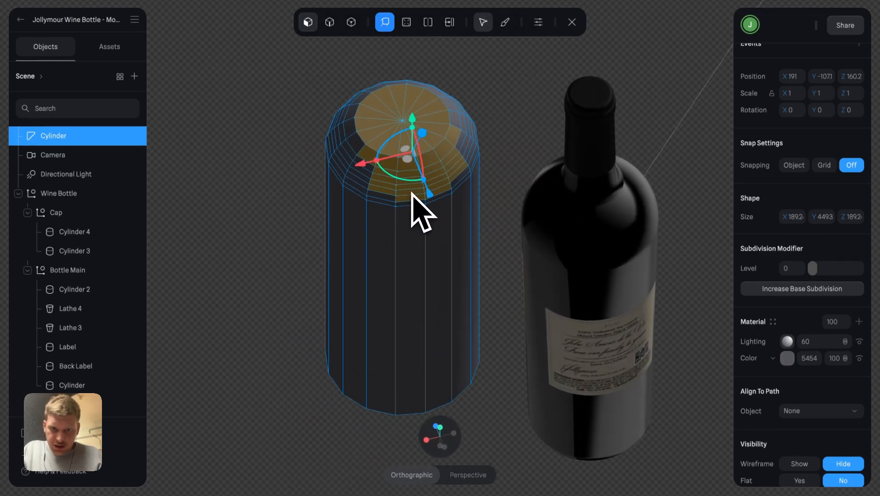
Replace the selection with all the triangular faces of the body's top cap, added one by one around the centre.
click(366, 111)
scroll(365, 112, up, 3)
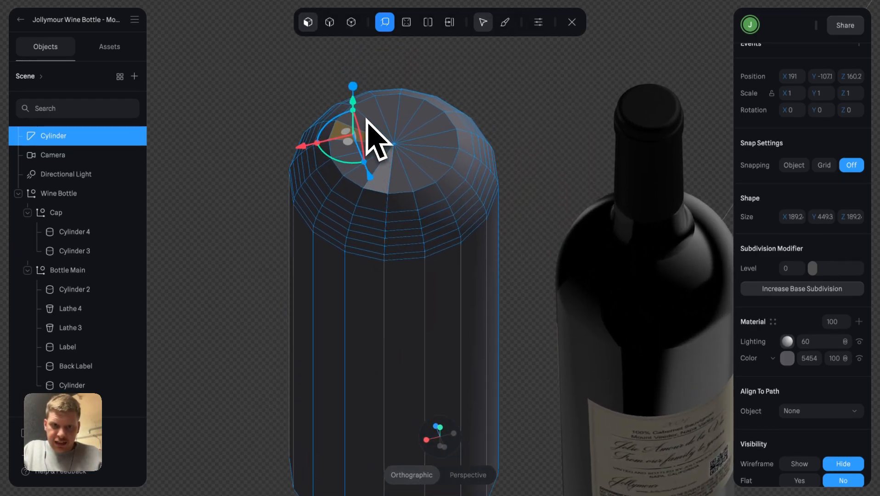
scroll(372, 137, up, 3)
shift+click(355, 109)
shift+click(373, 102)
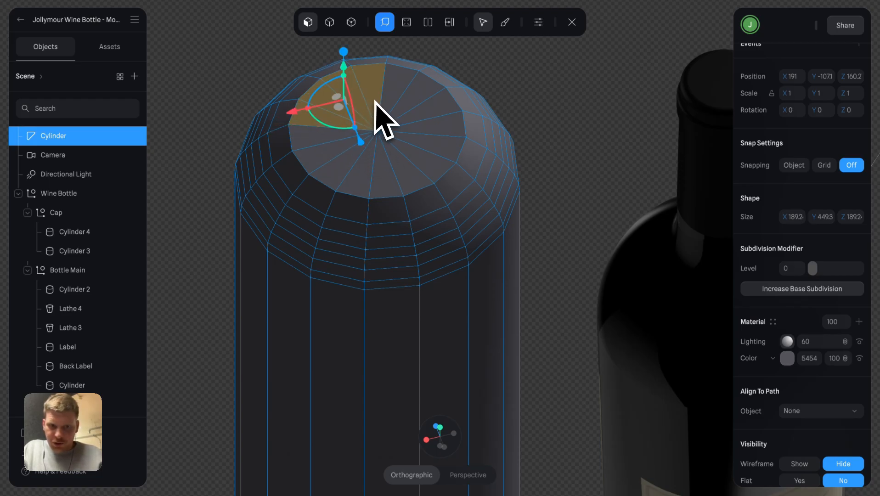
shift+click(389, 101)
shift+click(399, 103)
shift+click(424, 126)
shift+click(429, 121)
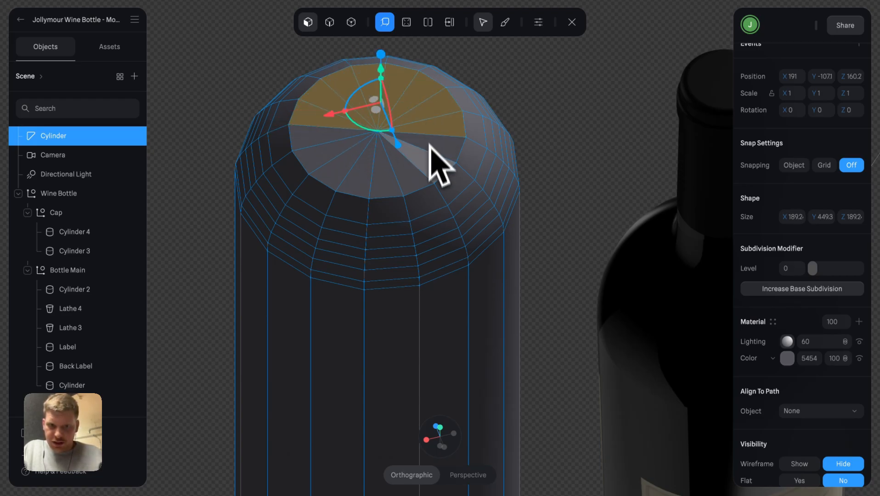
shift+click(439, 154)
shift+click(425, 172)
shift+click(406, 180)
shift+click(367, 183)
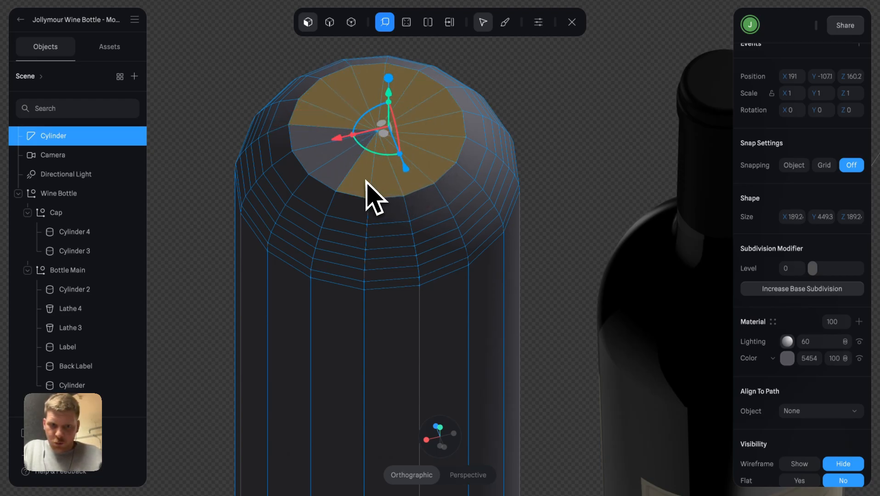
shift+click(338, 179)
shift+click(314, 161)
shift+click(307, 143)
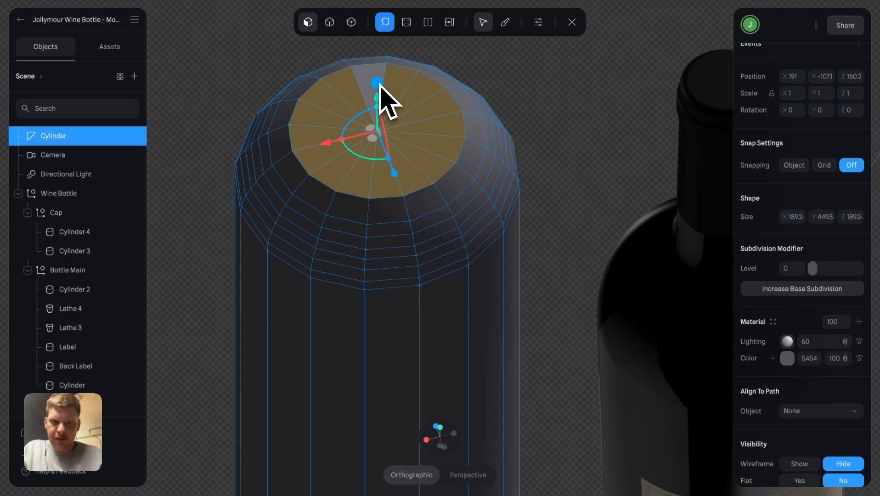
Extrude the top cap upward in short, narrowing stages to a total height of about 469, curving the shoulder into the neck base.
drag(378, 83, 378, 75)
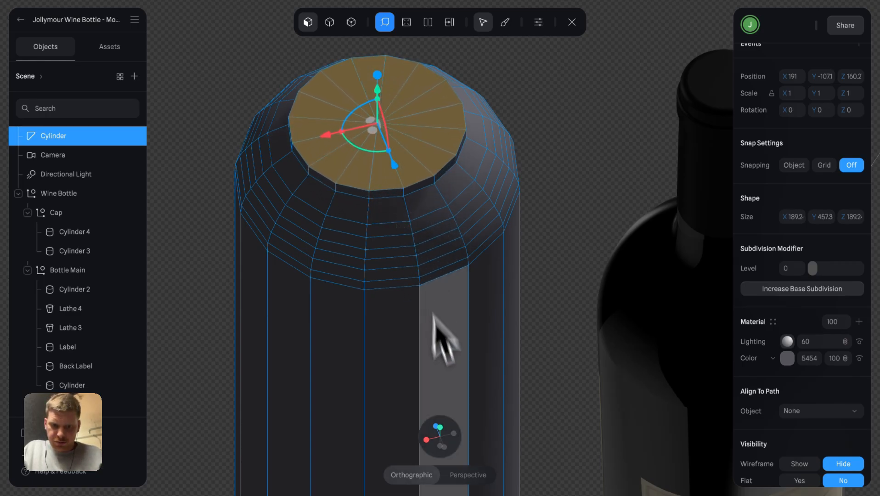
click(426, 439)
click(426, 436)
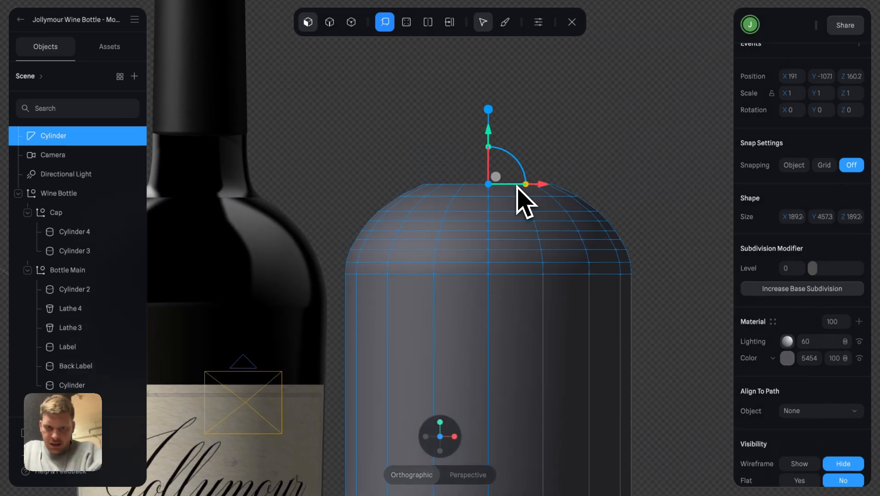
drag(489, 111, 491, 105)
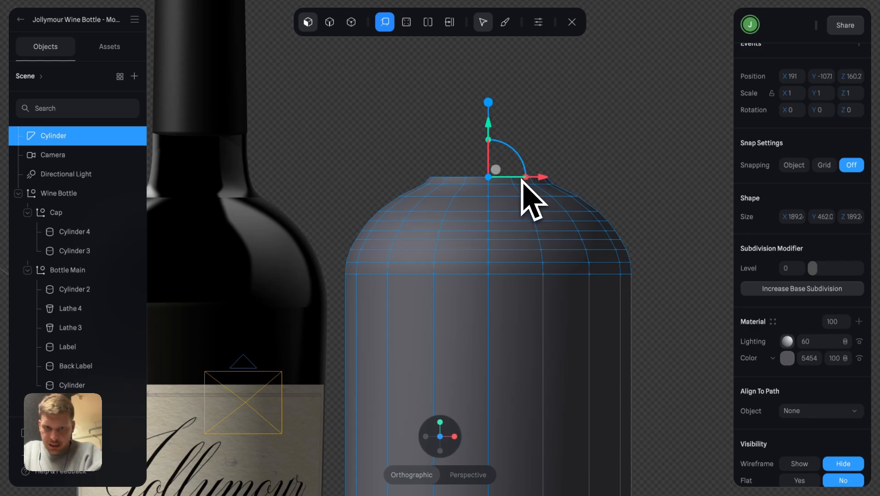
drag(489, 103, 494, 93)
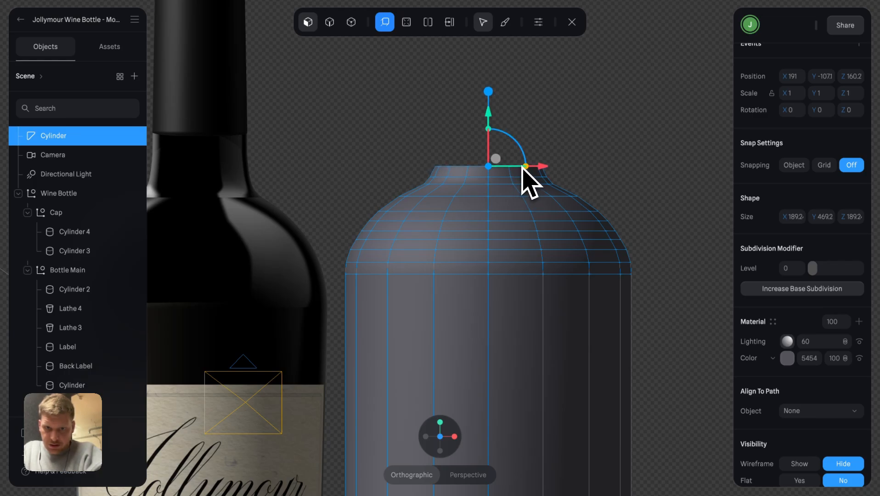
Extrude the cap into a long neck reaching about 605 in total height, and scale its top ring slightly inward for a taper.
drag(489, 92, 495, 19)
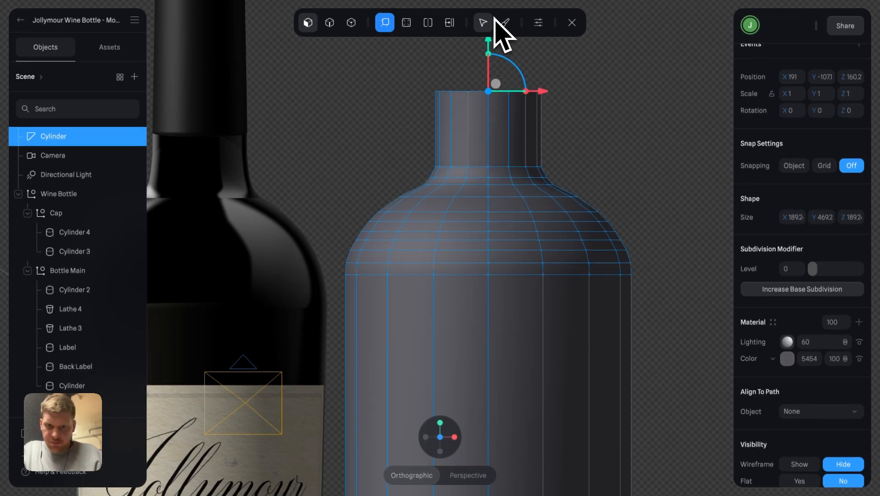
scroll(504, 162, down, 3)
drag(476, 113, 464, 26)
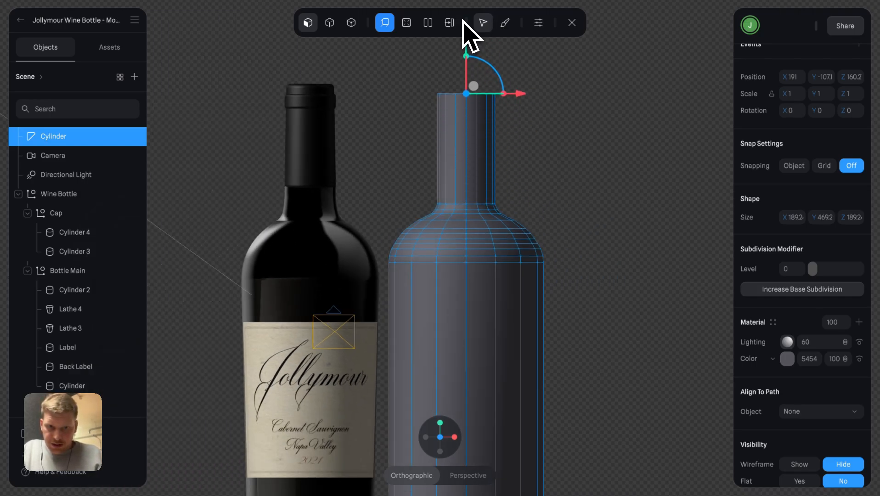
scroll(337, 195, up, 5)
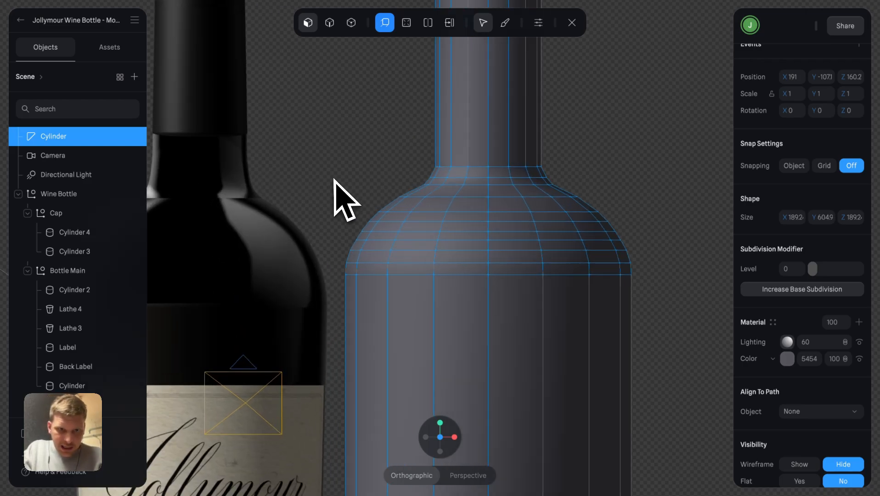
scroll(375, 236, right, 5)
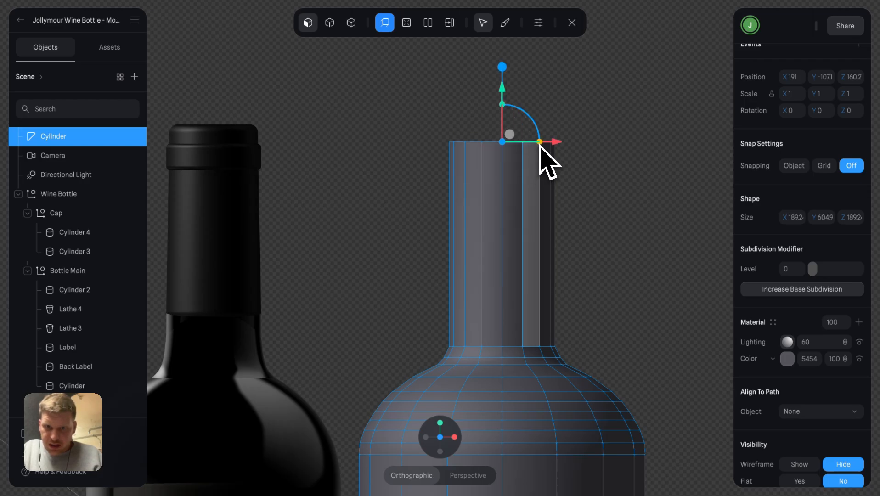
drag(539, 144, 537, 143)
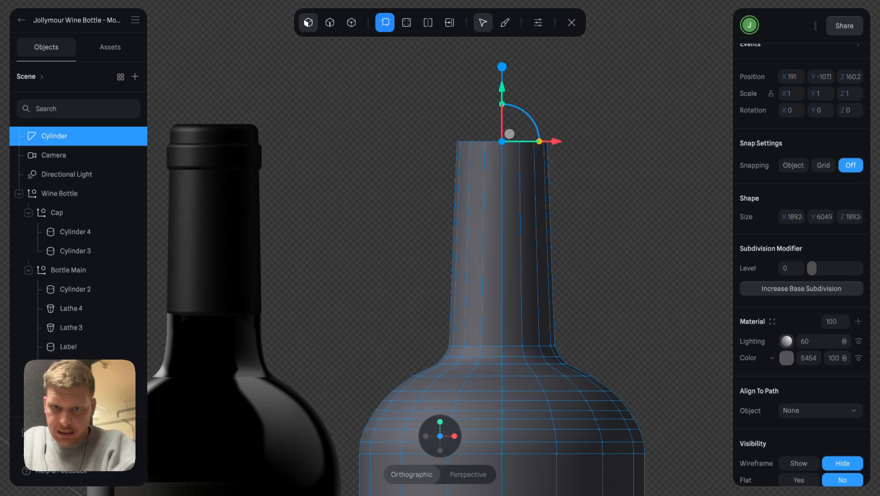
Leave mesh editing and compare the new bottle's proportions with the reference bottle from the front.
scroll(599, 213, down, 3)
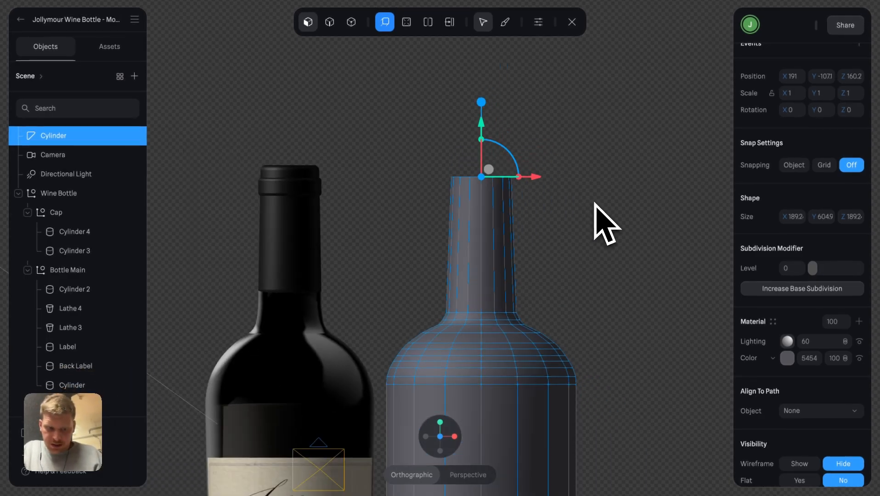
mouse_move(594, 202)
alt+mouse_down()
mouse_move(595, 238)
mouse_move(589, 206)
mouse_move(599, 202)
alt+mouse_up()
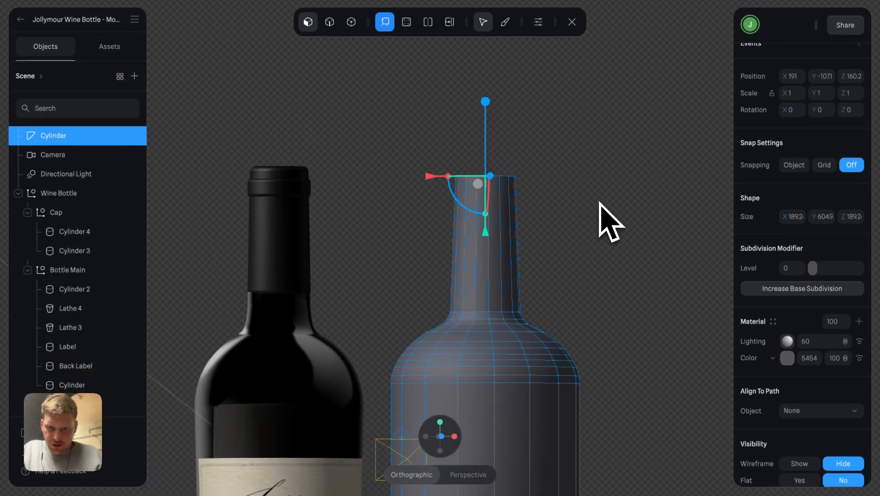
scroll(598, 207, down, 3)
key(Escape)
scroll(579, 244, down, 3)
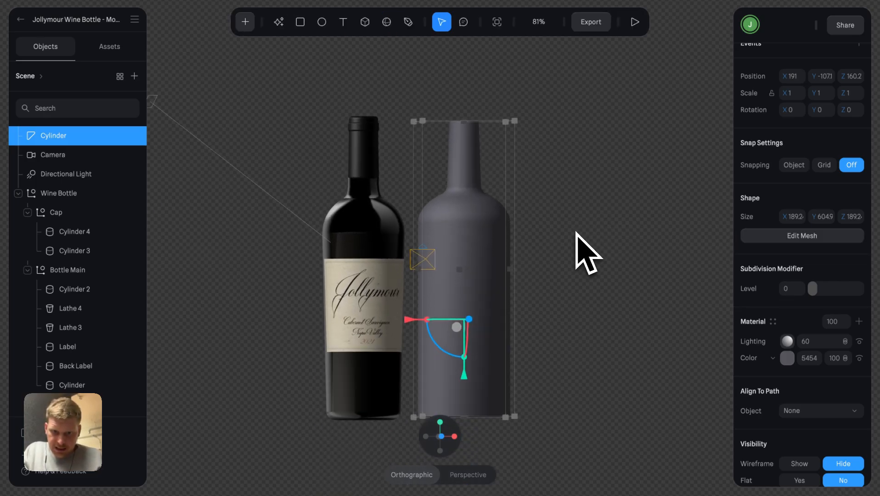
click(441, 437)
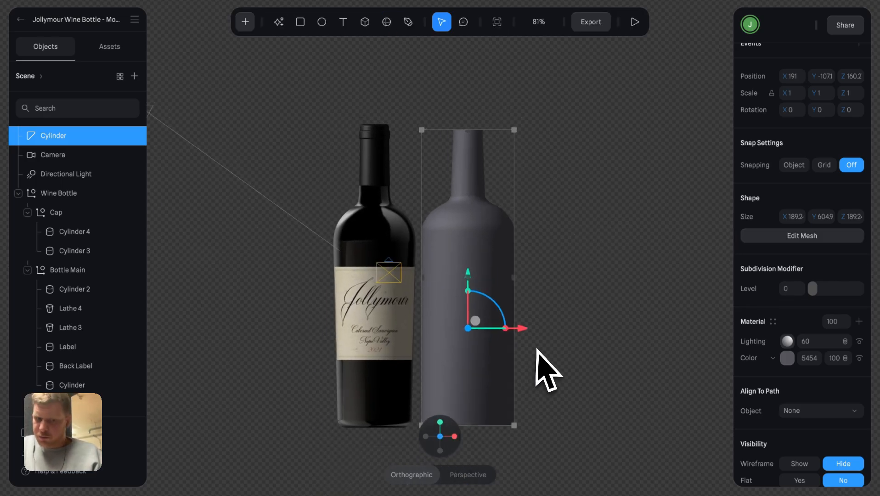
scroll(547, 370, up, 3)
scroll(527, 260, right, 1)
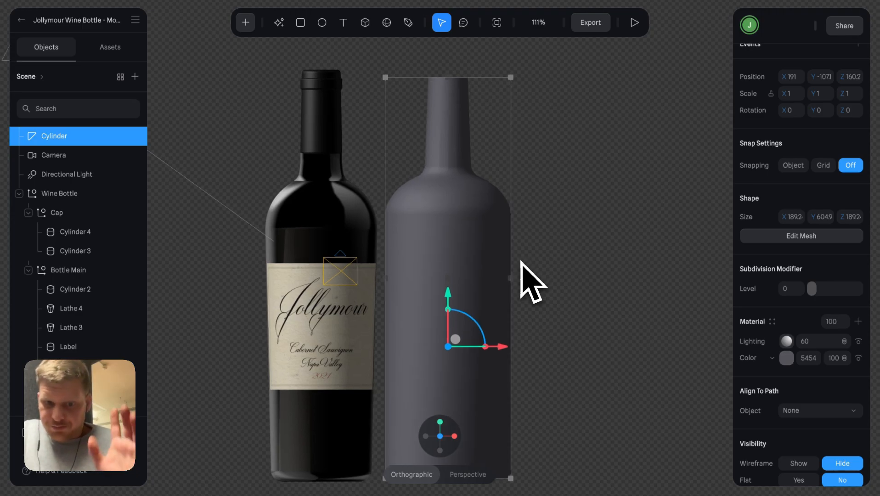
Reopen the body's mesh for editing from below and select all the triangular faces of its bottom cap.
alt+drag(548, 340, 551, 278)
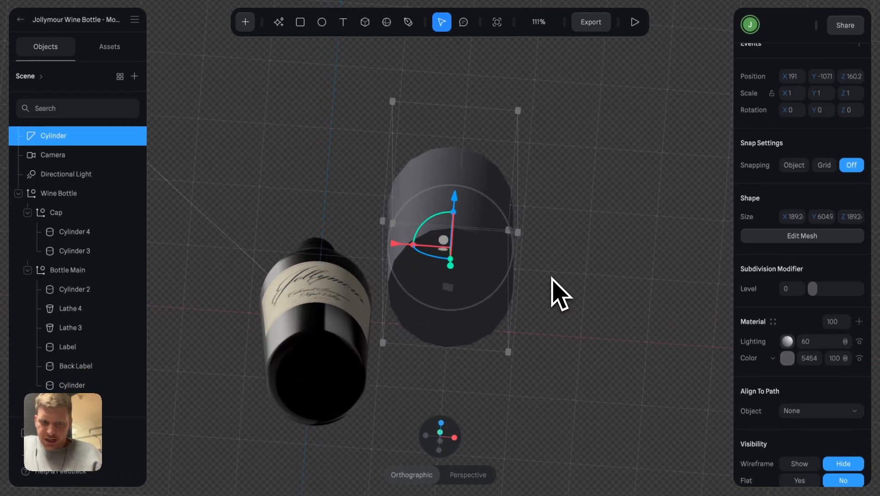
double_click(479, 330)
scroll(473, 317, up, 2)
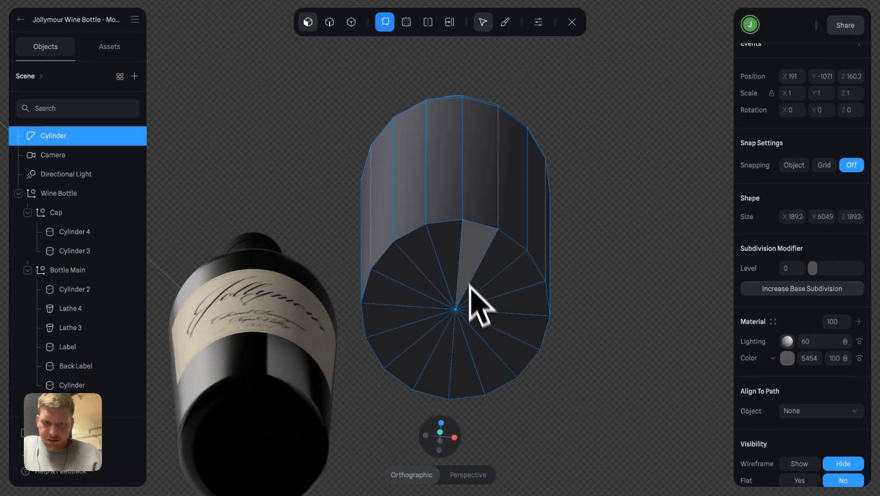
click(451, 256)
shift+click(473, 254)
shift+click(498, 264)
shift+click(511, 278)
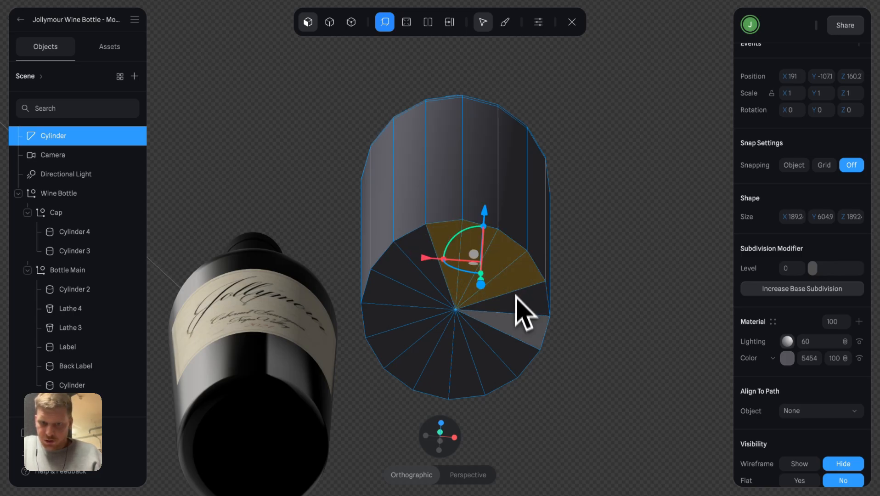
shift+click(516, 320)
shift+click(517, 304)
shift+click(519, 347)
shift+click(494, 368)
shift+click(464, 371)
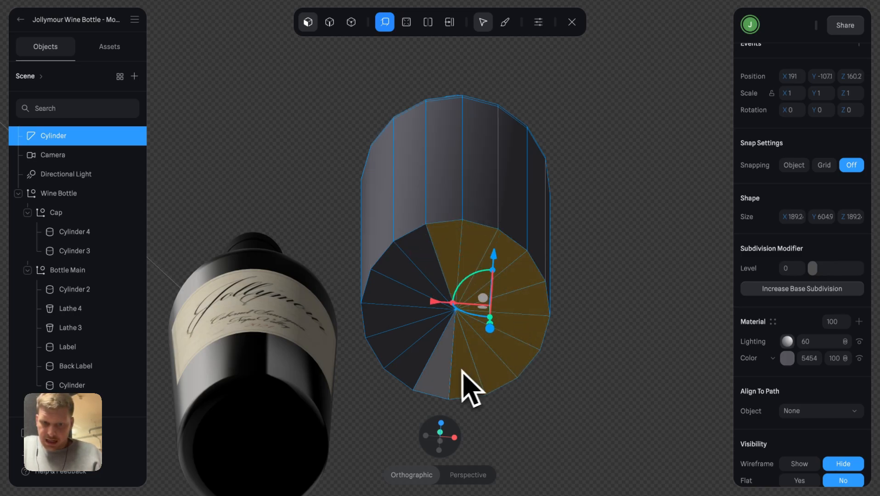
shift+click(429, 381)
shift+click(398, 368)
shift+click(385, 342)
shift+click(383, 317)
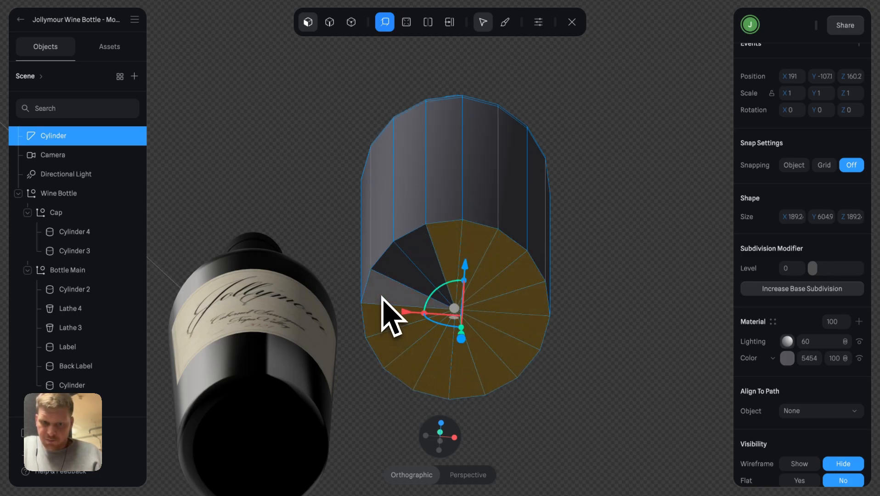
shift+click(382, 295)
shift+click(398, 266)
shift+click(415, 255)
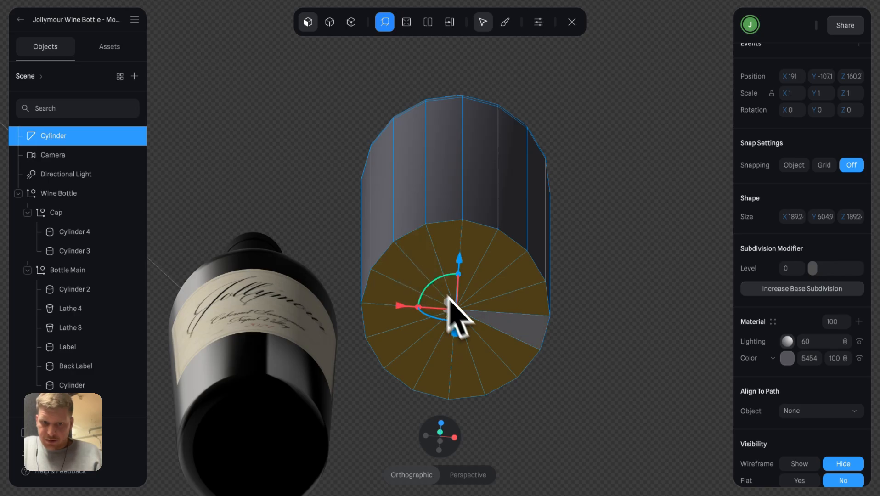
Extrude the bottom cap downward to a total height of about 616 and scale it inward to soften the base edge.
click(441, 425)
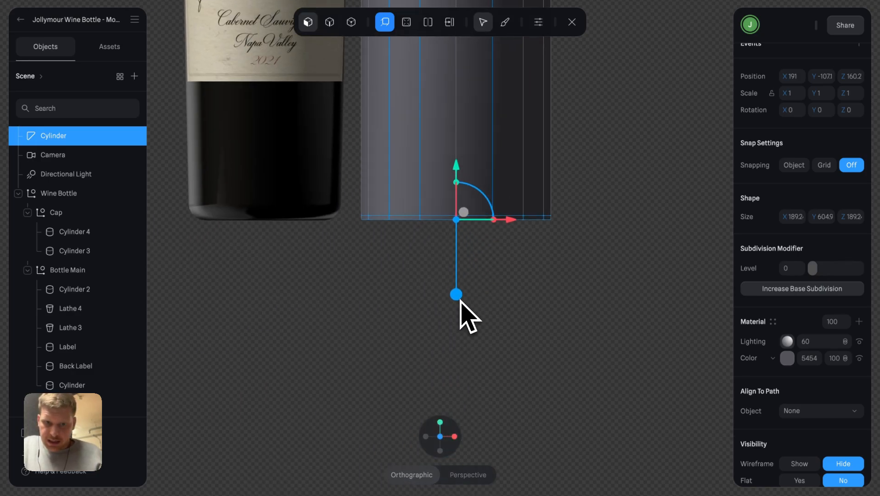
drag(494, 224, 490, 226)
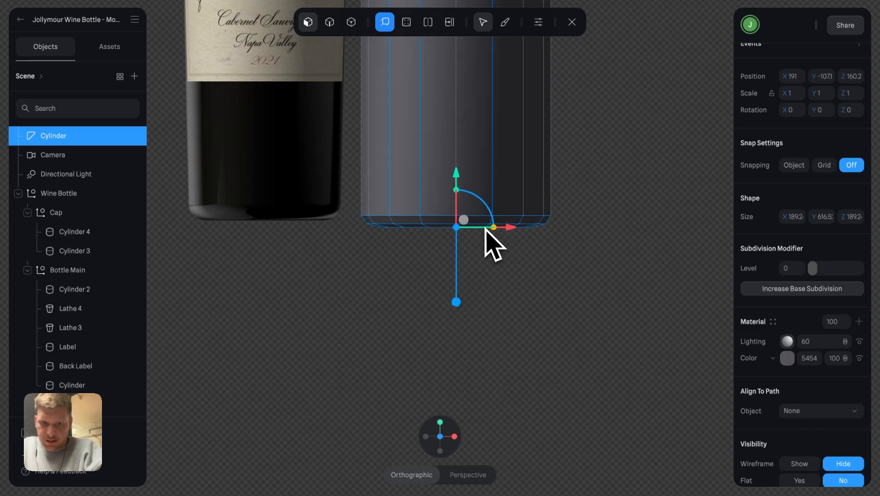
Inset the bottom cap faces toward the centre, extrude the inner faces up into the body and scale them inward to form a punt.
alt+drag(495, 313, 497, 281)
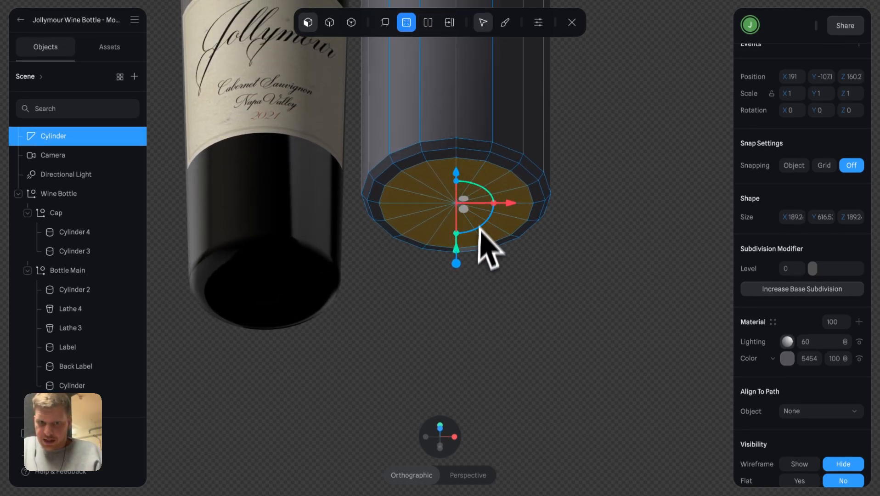
drag(460, 267, 459, 336)
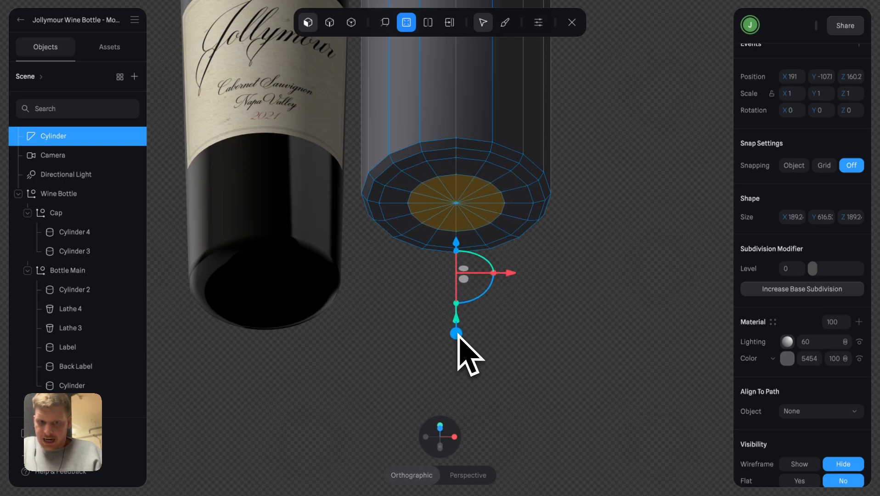
click(385, 22)
drag(458, 270, 459, 257)
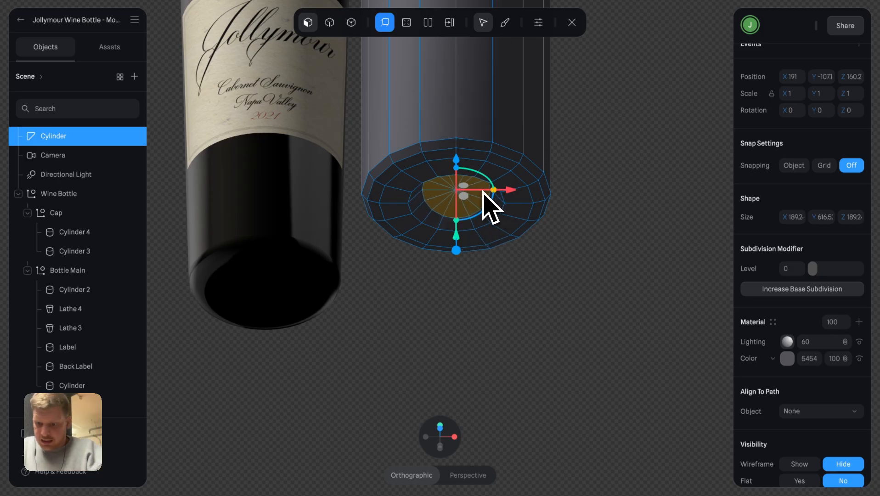
drag(482, 190, 472, 192)
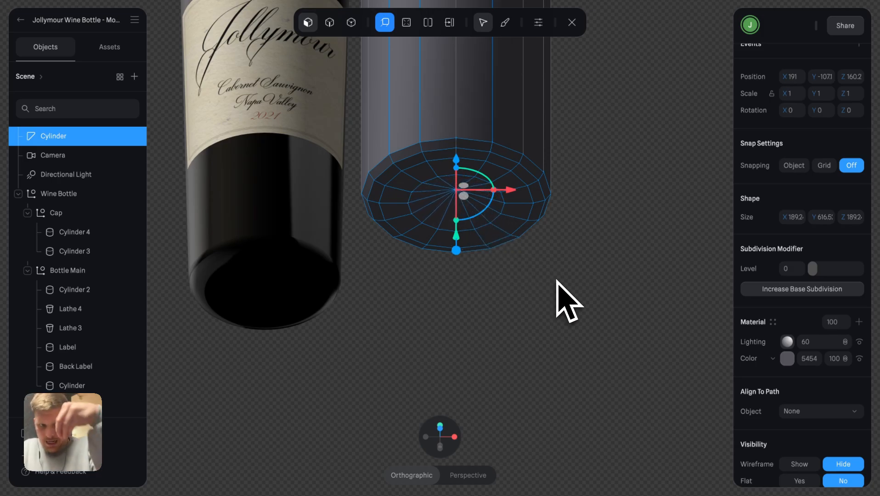
Leave mesh editing, deselect the body and inspect its overall shape and neck from the front beside the reference bottle.
key(Escape)
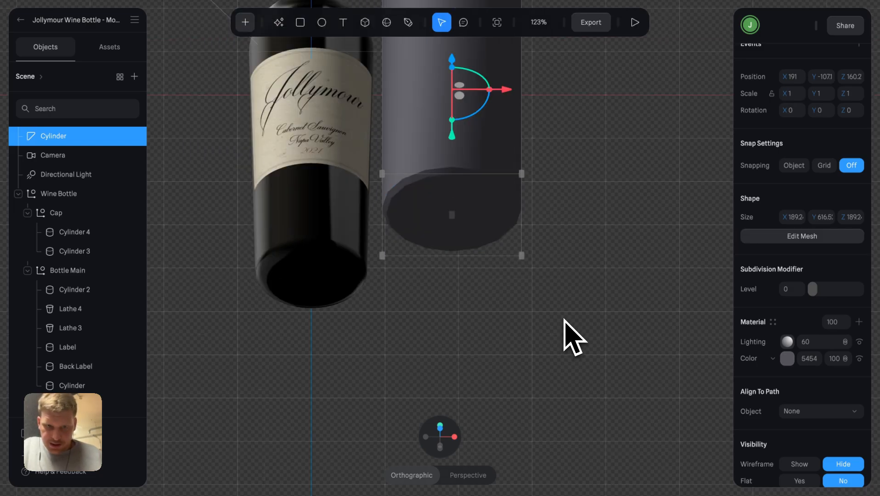
click(518, 316)
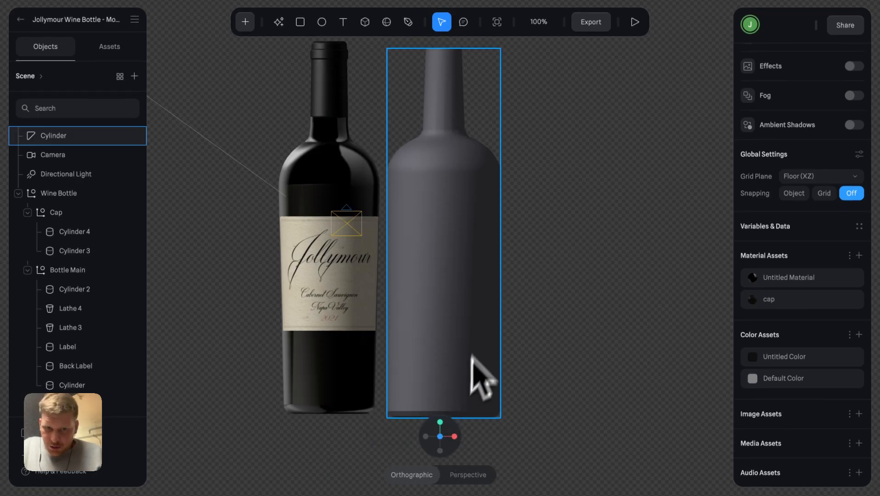
click(459, 170)
scroll(462, 171, up, 10)
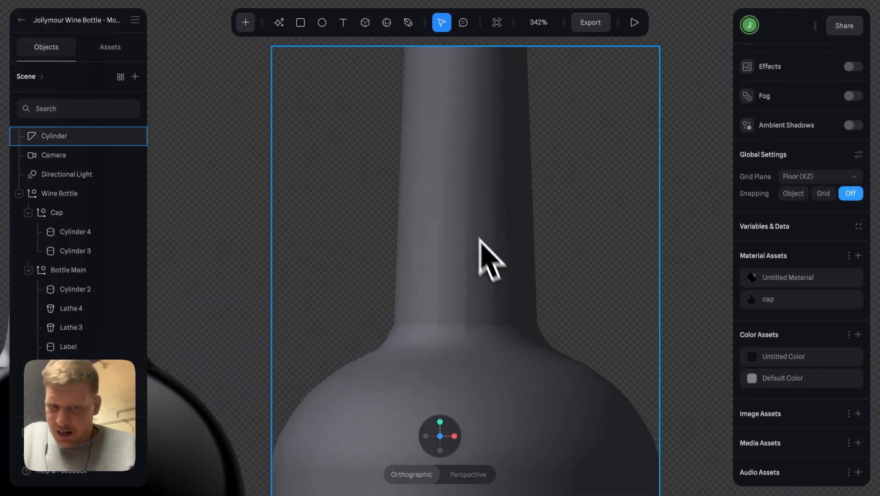
scroll(477, 286, down, 10)
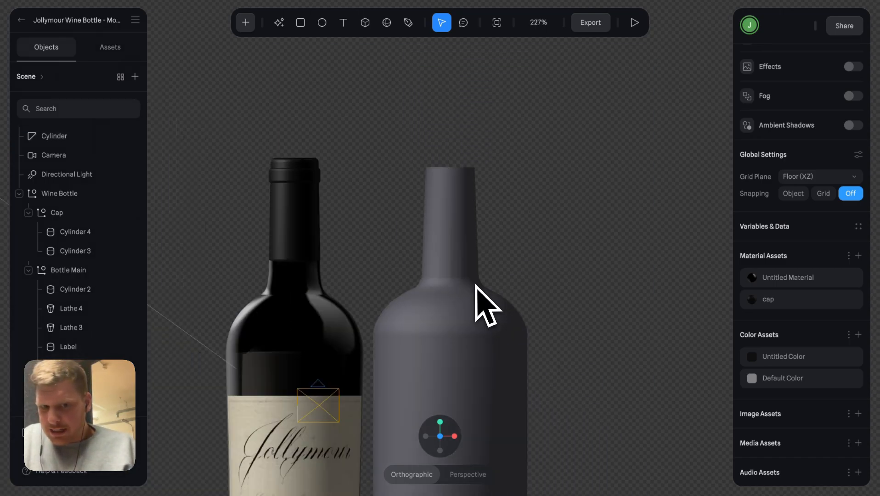
Examine the transition from shoulder to neck up close and compare the grey body's silhouette with the reference bottle.
scroll(475, 280, down, 2)
scroll(445, 234, up, 8)
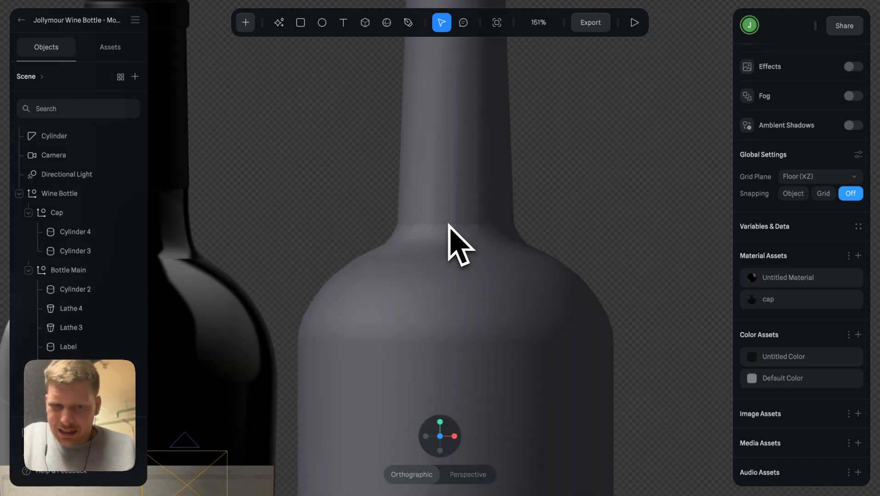
scroll(444, 232, down, 8)
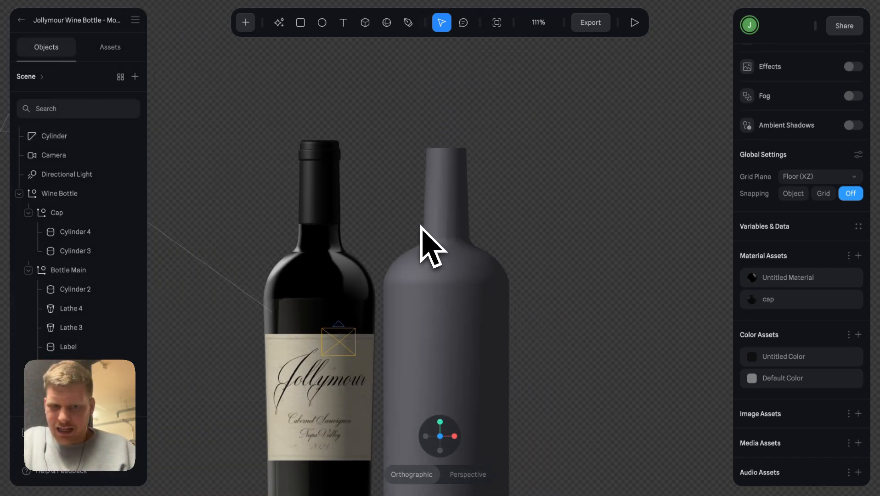
click(443, 246)
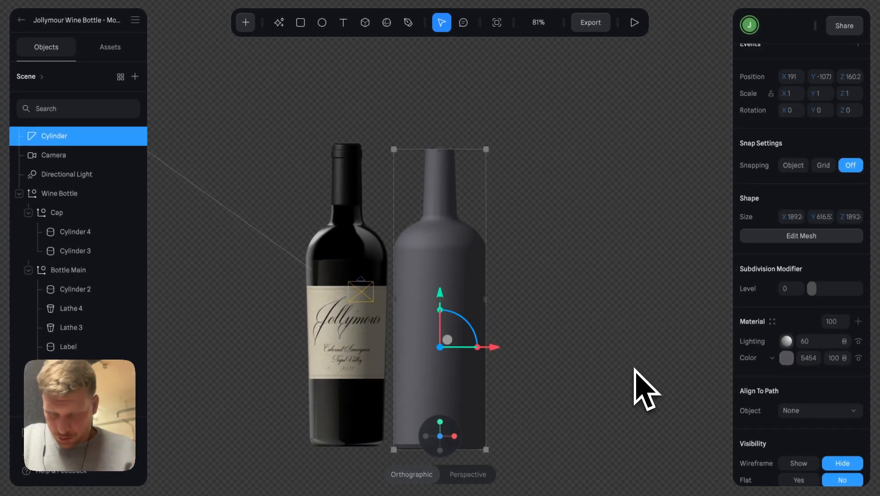
scroll(532, 305, up, 1)
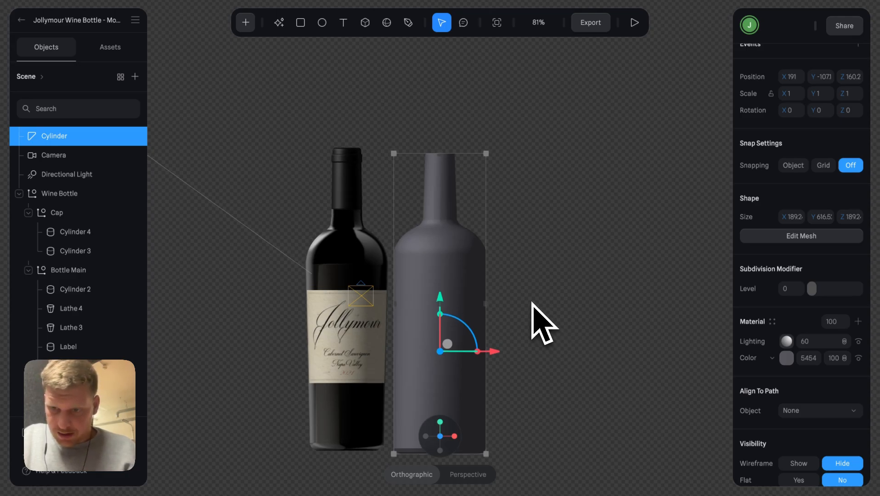
scroll(506, 251, up, 5)
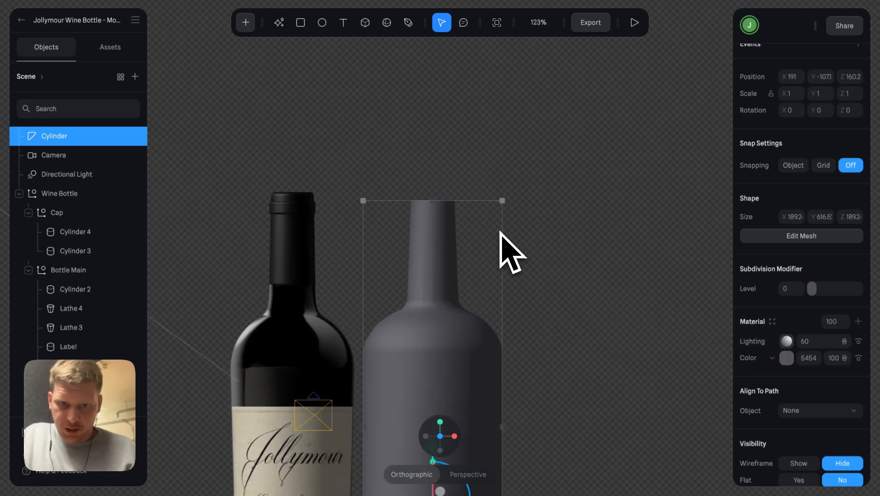
scroll(455, 241, up, 5)
click(509, 241)
Reopen the body's mesh for editing from above and select all the triangular faces of the neck's top cap.
alt+drag(522, 242, 505, 290)
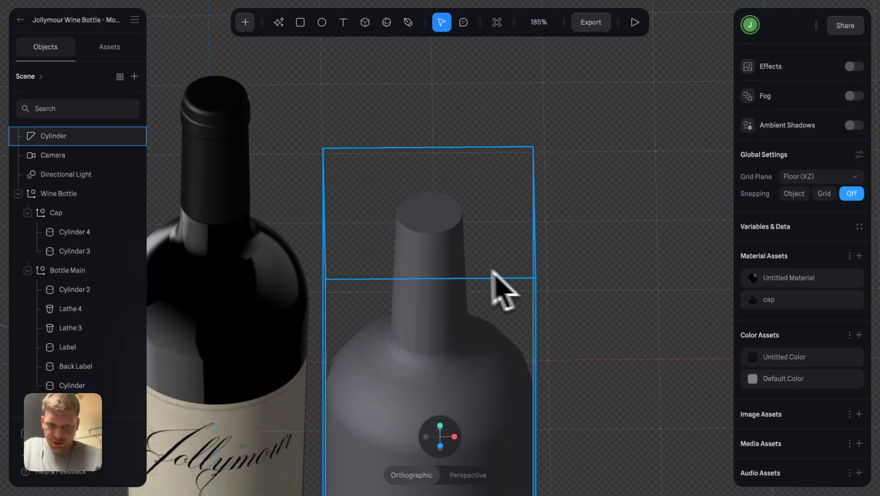
double_click(450, 263)
scroll(431, 229, up, 3)
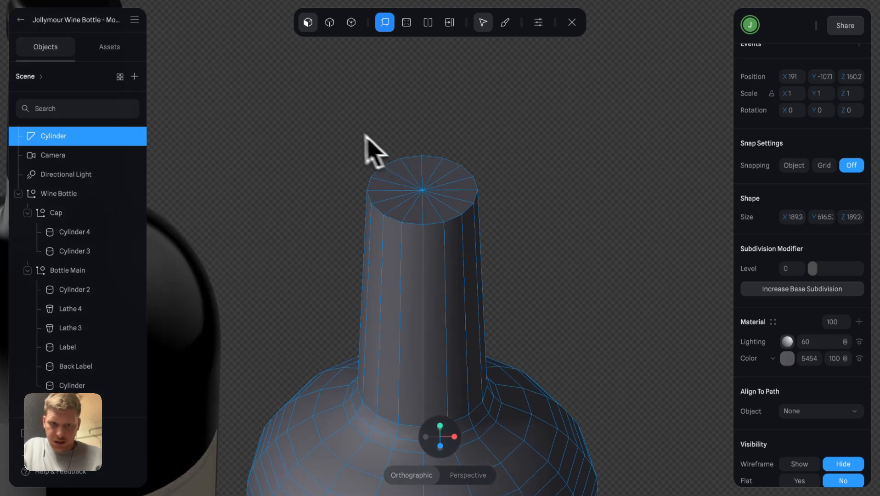
drag(339, 129, 471, 214)
alt+drag(524, 249, 597, 232)
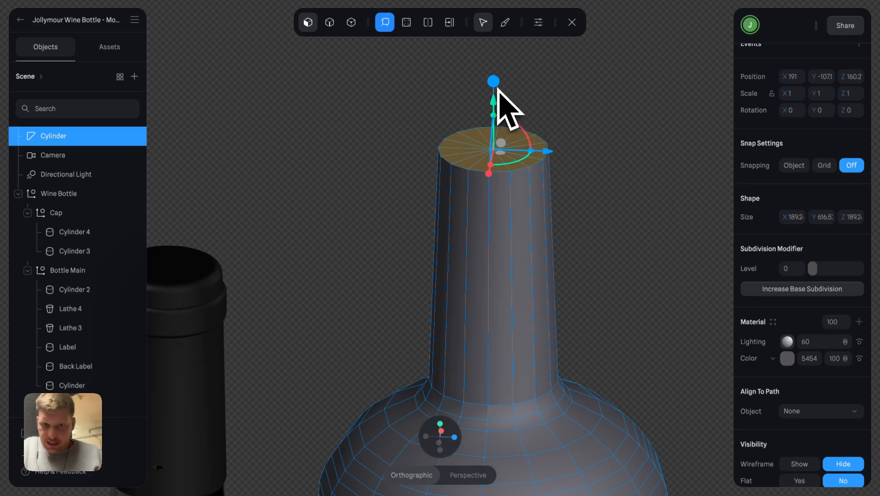
Extrude the neck's top cap slightly upward to a total height of about 622 and scale it inward to bevel the rim.
drag(497, 89, 495, 75)
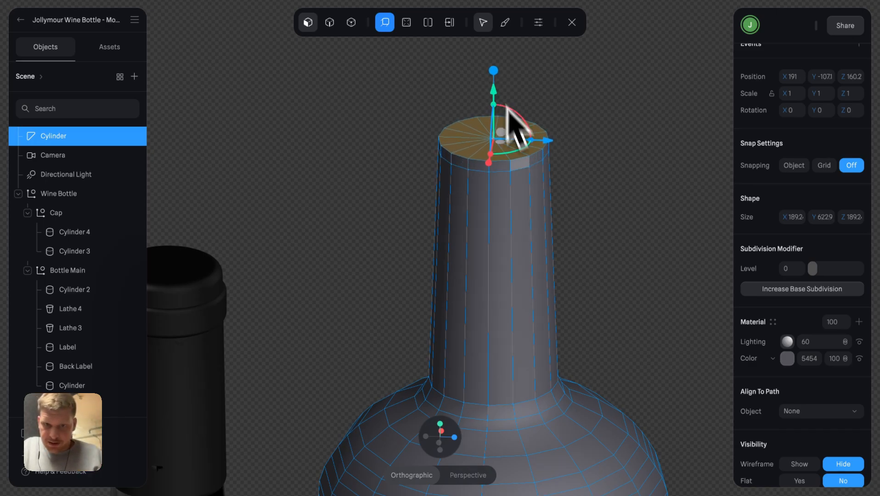
key(ctrl+z)
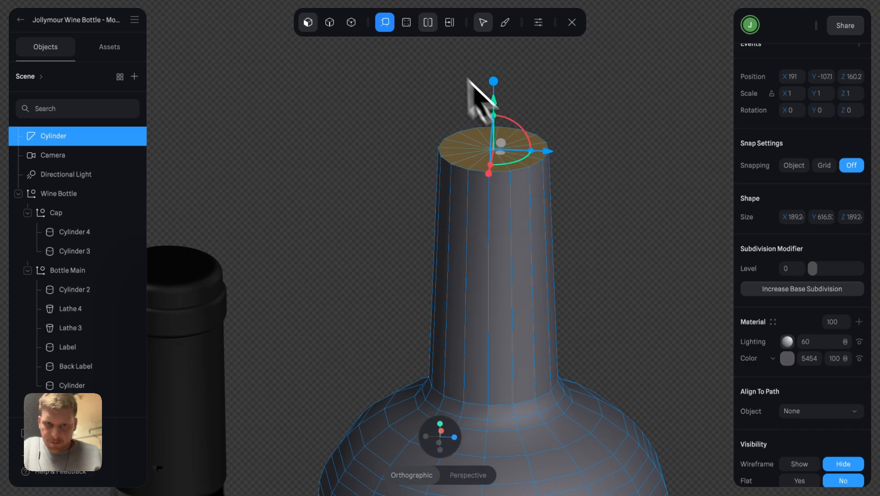
drag(498, 83, 499, 74)
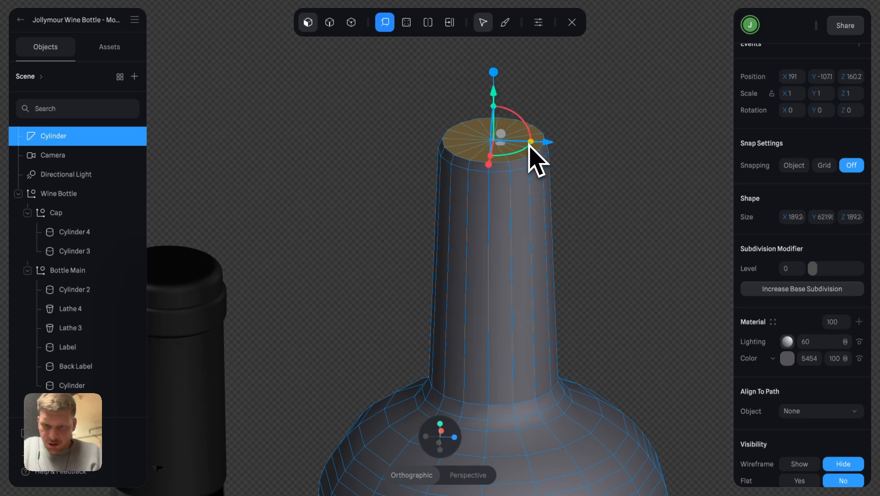
drag(529, 144, 527, 145)
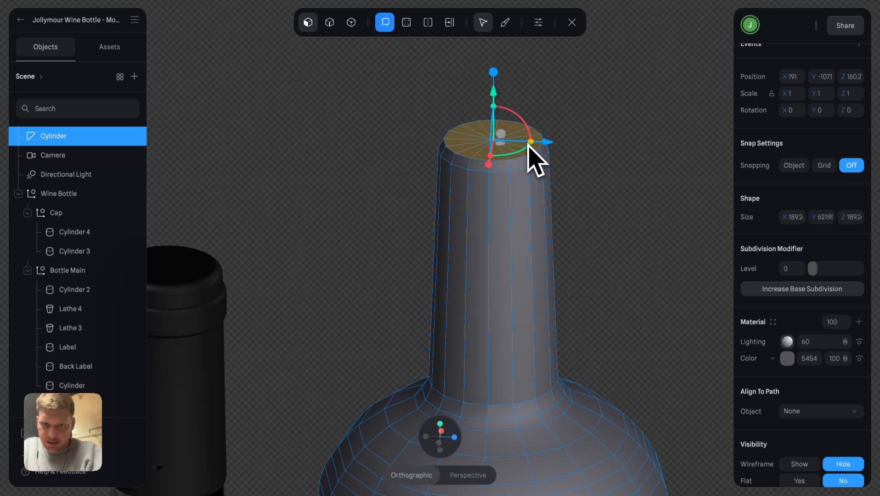
Inset the rim's cap faces toward the centre and extrude the inner faces down through the neck to hollow the bottle opening.
click(406, 22)
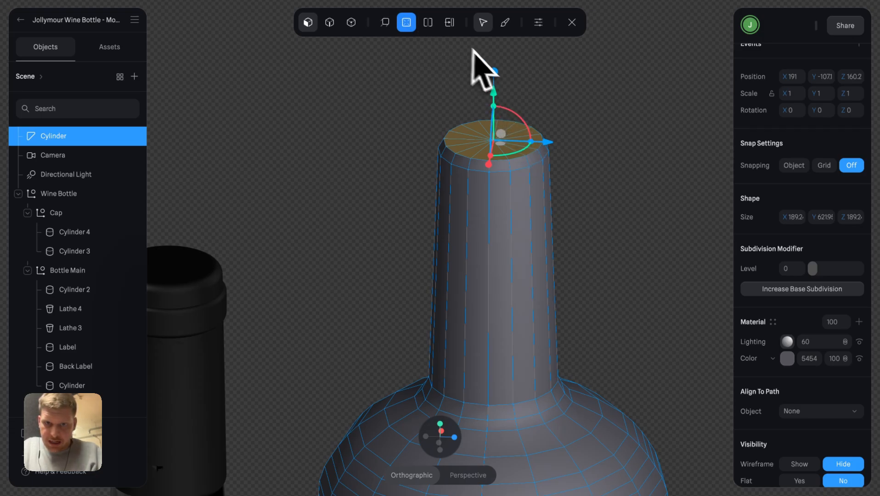
mouse_move(493, 70)
mouse_down()
mouse_move(494, 55)
mouse_move(492, 73)
mouse_up()
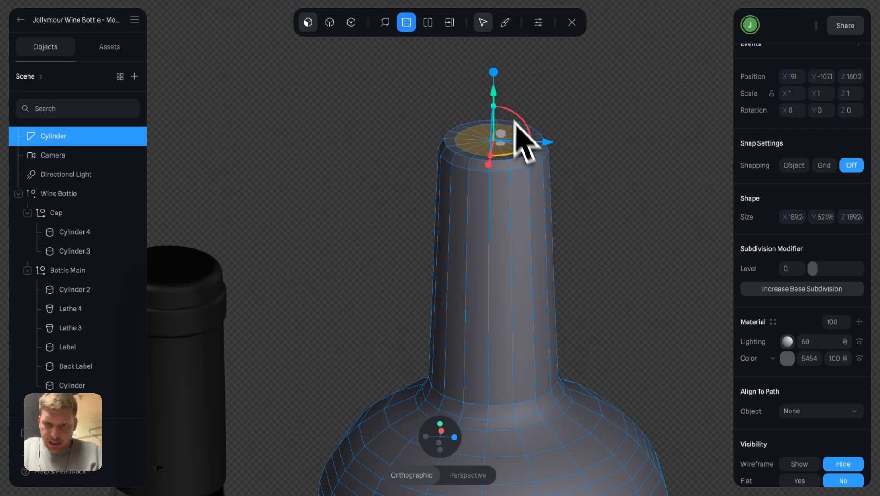
click(385, 22)
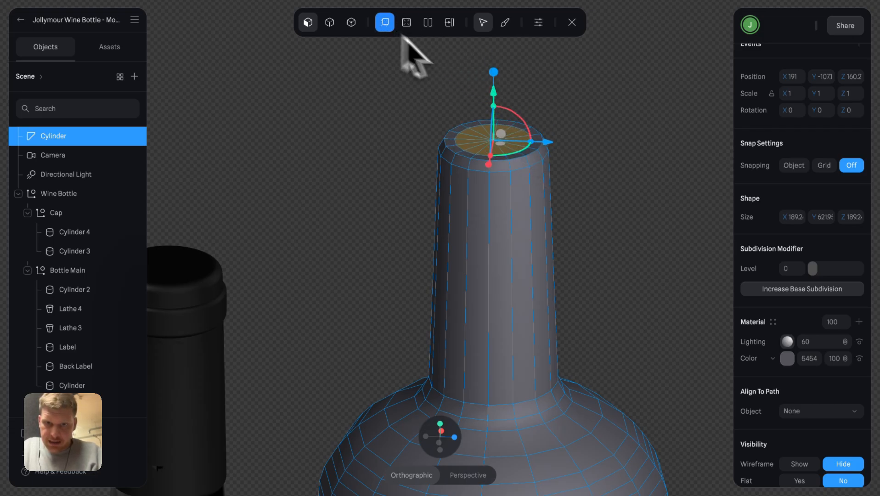
drag(494, 78, 494, 79)
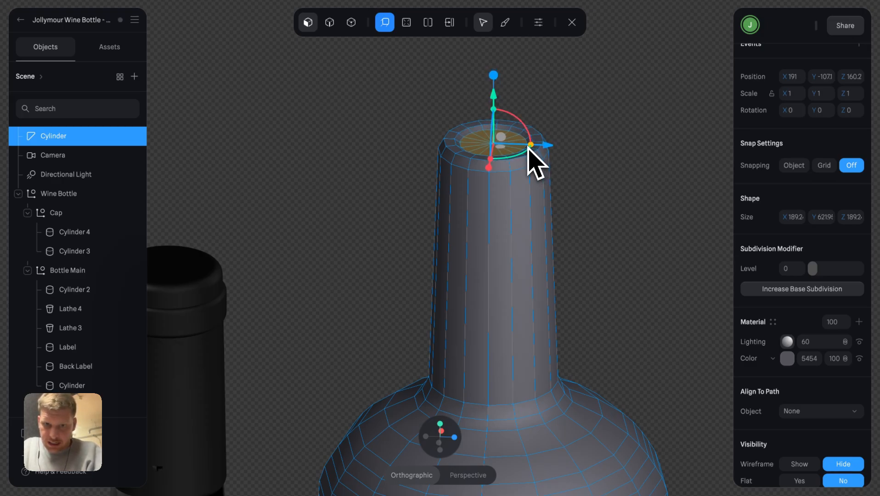
drag(494, 77, 466, 425)
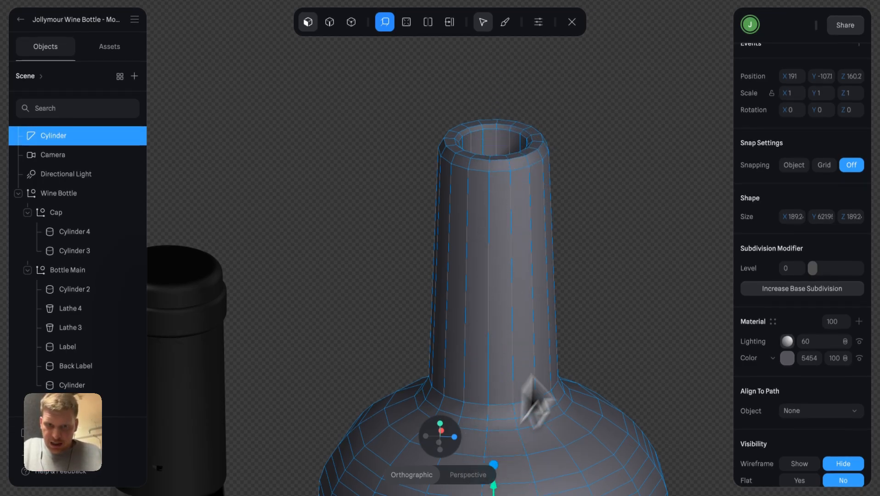
Leave mesh editing and reposition the body beside the reference bottle at about X 205, Y -85.8 in the front view.
scroll(624, 269, down, 5)
scroll(616, 251, down, 4)
click(568, 267)
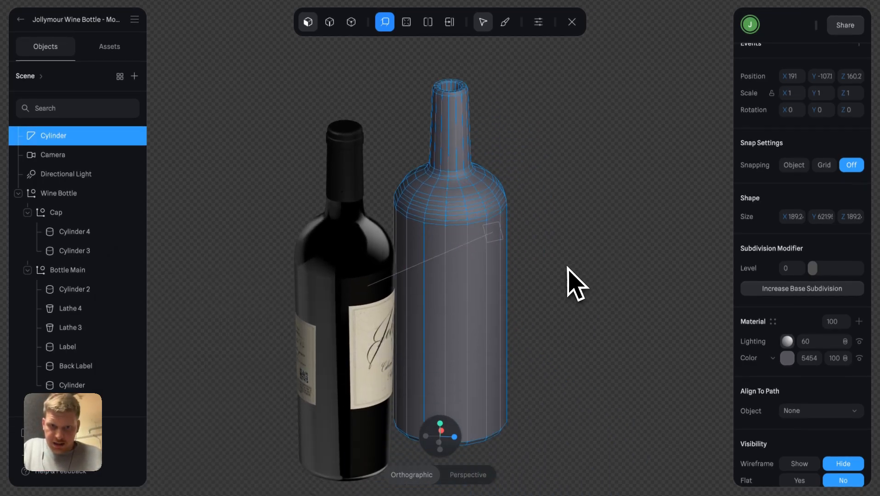
click(568, 267)
drag(568, 266, 551, 320)
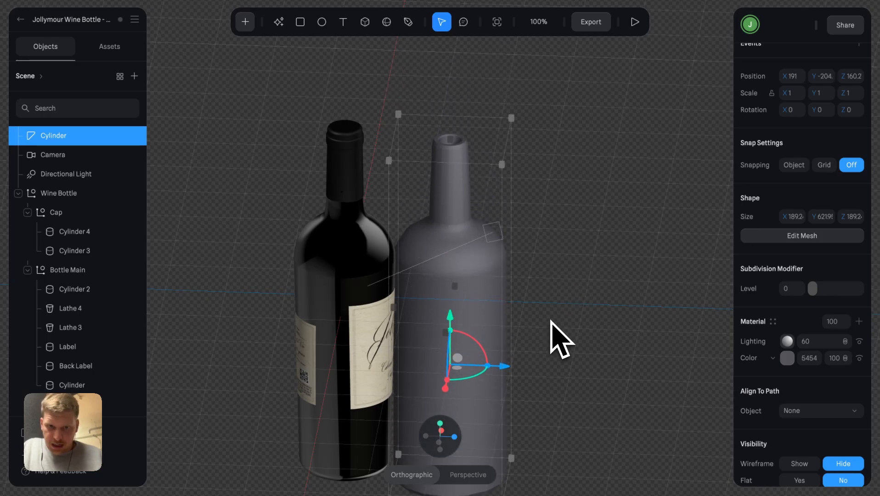
click(455, 436)
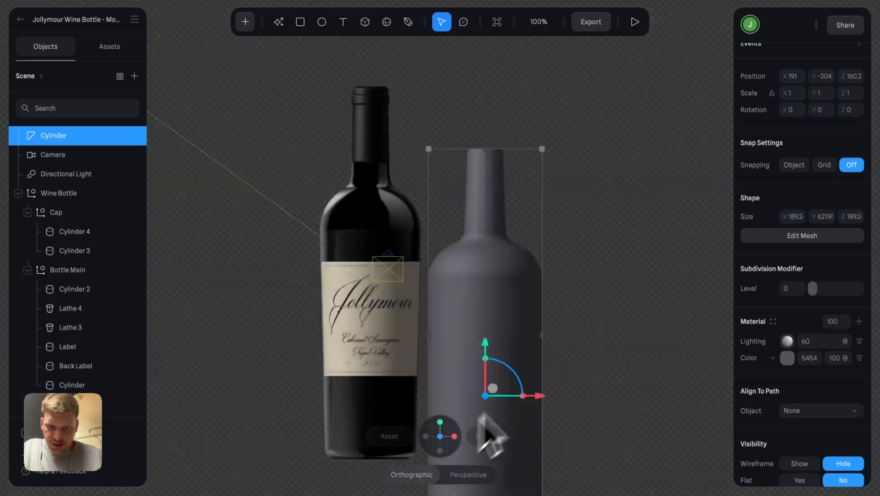
drag(516, 300, 518, 250)
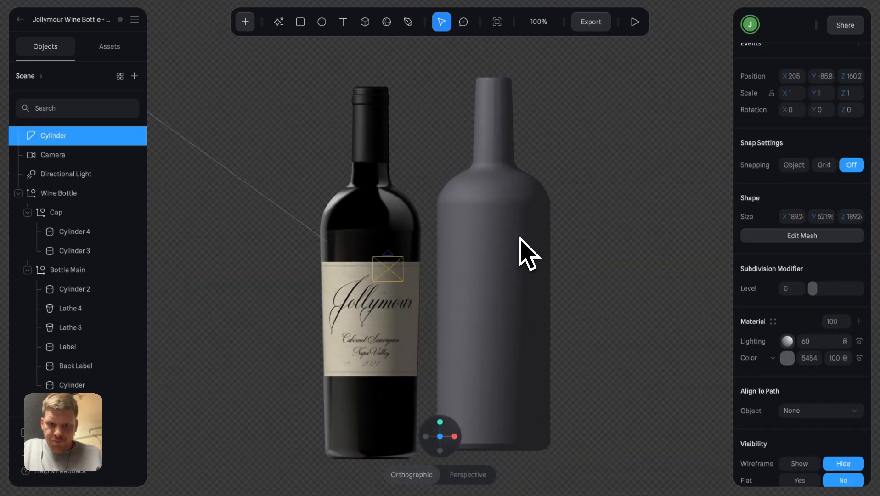
scroll(518, 249, down, 3)
scroll(537, 259, up, 3)
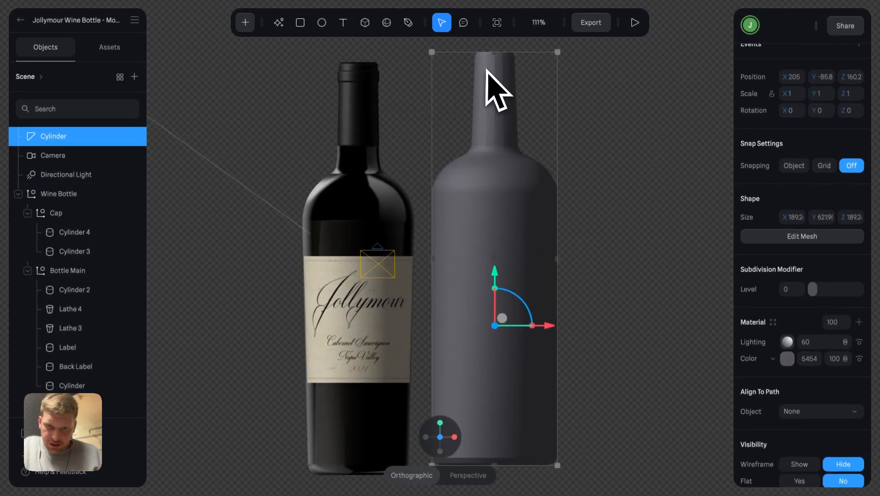
double_click(498, 85)
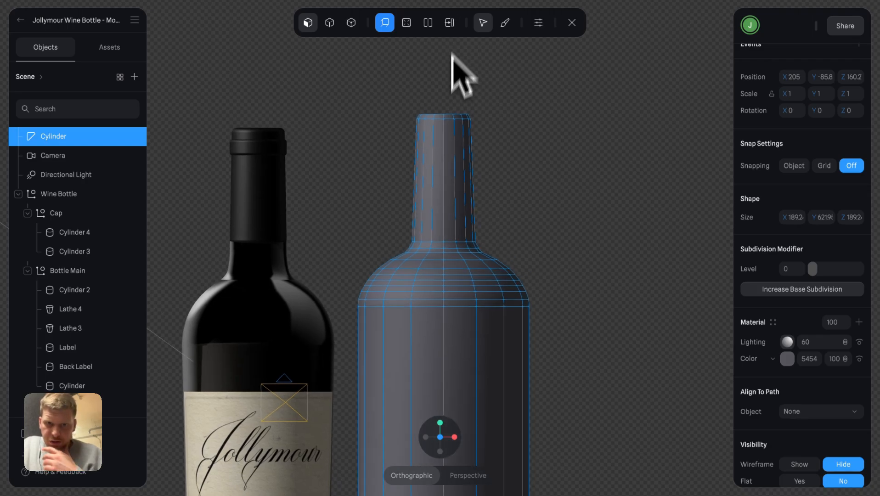
click(428, 23)
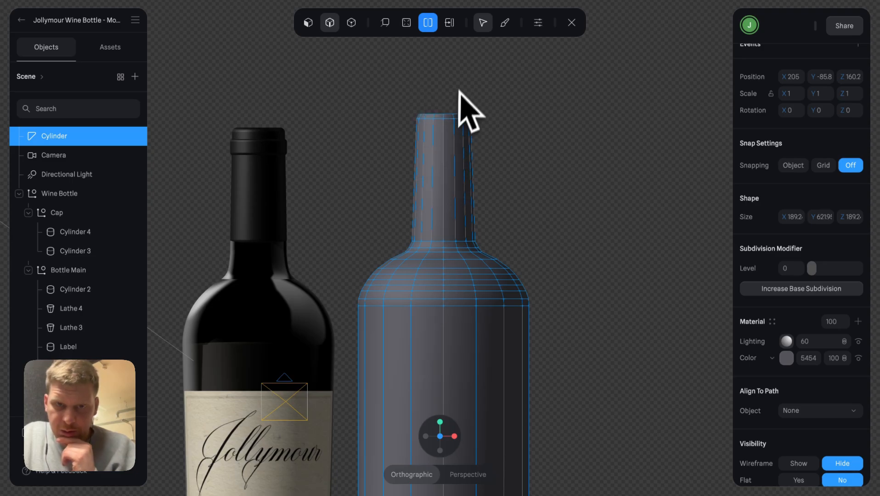
key(super+minus)
click(571, 23)
scroll(569, 101, down, 3)
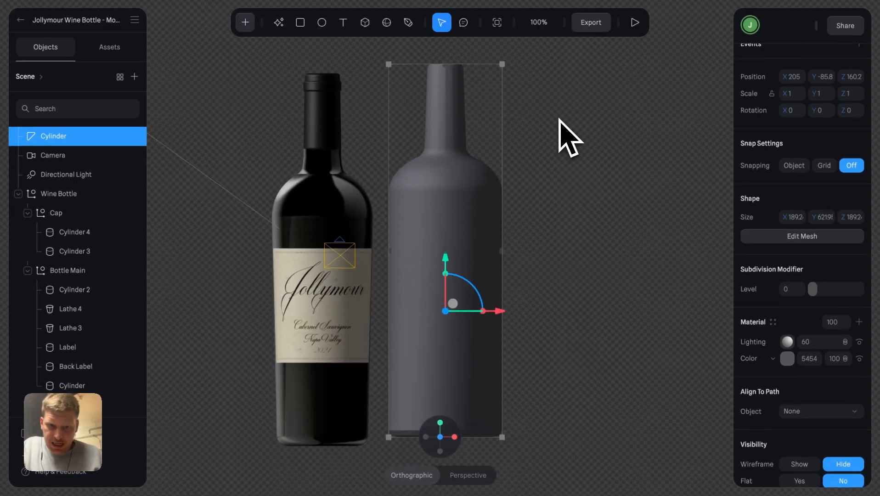
Preview the body's neck and rim with a subdivision level of 1 and undo the change.
click(528, 156)
click(487, 197)
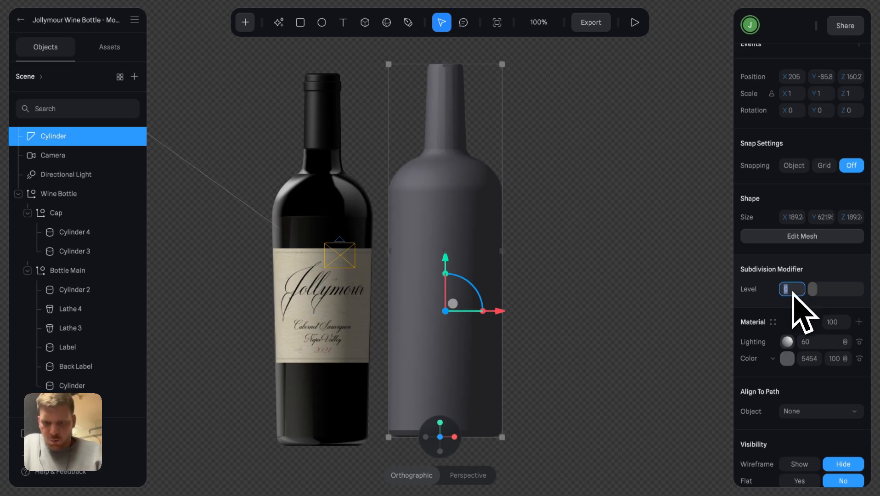
click(599, 246)
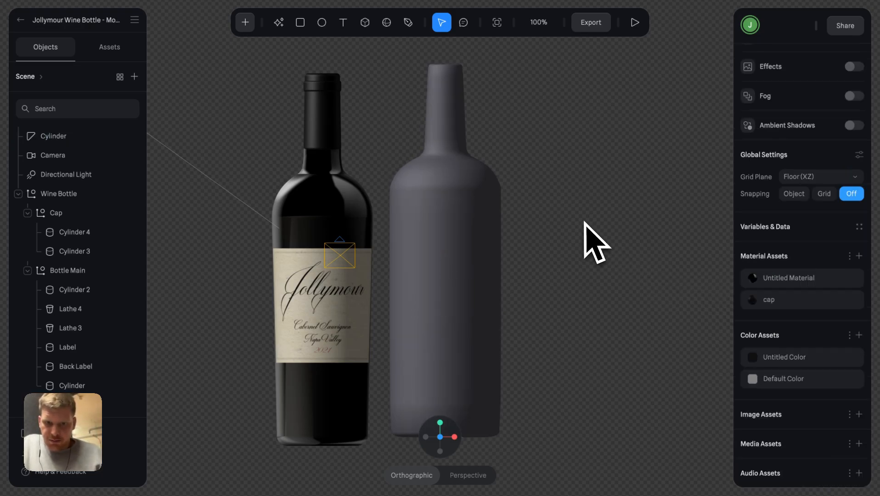
drag(549, 265, 548, 294)
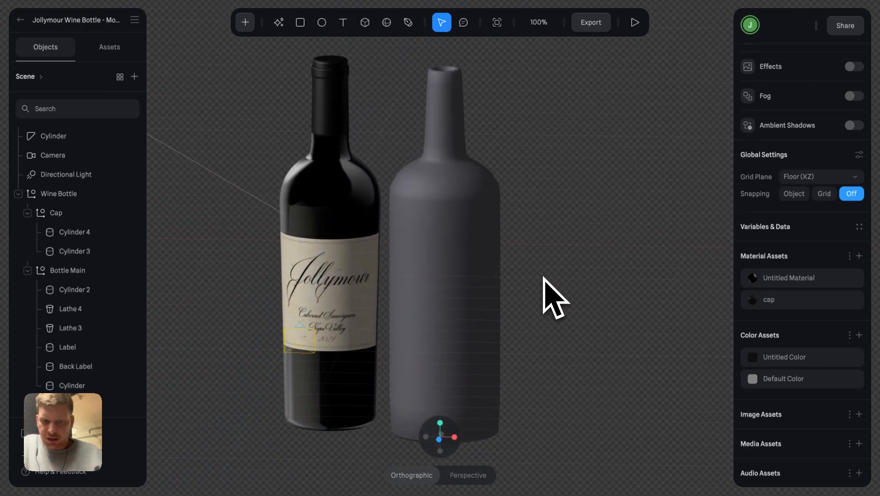
scroll(540, 271, up, 5)
scroll(539, 271, up, 10)
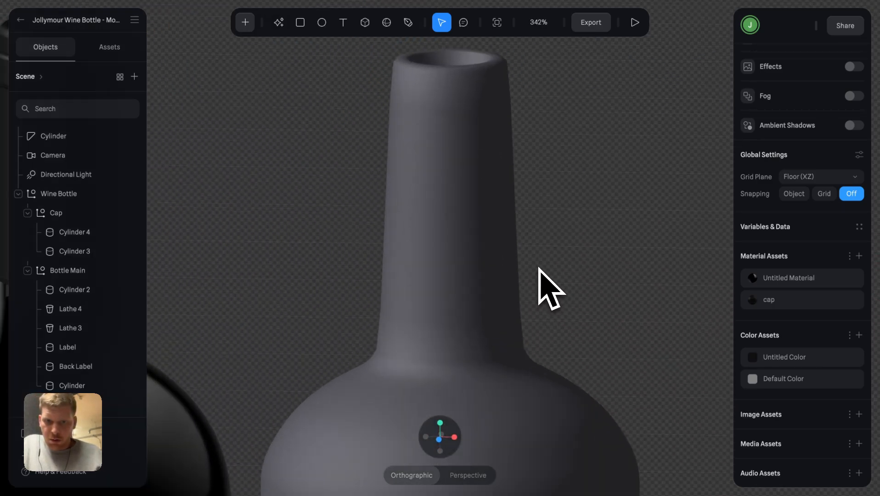
scroll(540, 271, down, 2)
click(427, 348)
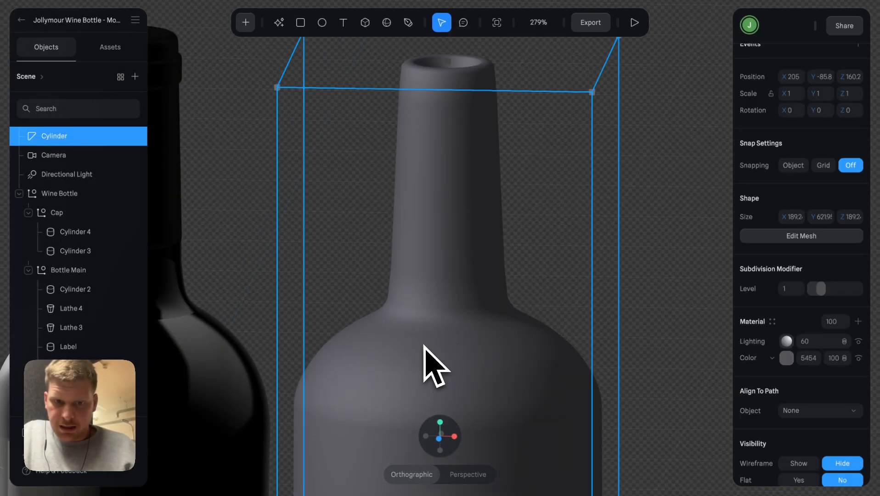
key(super+z)
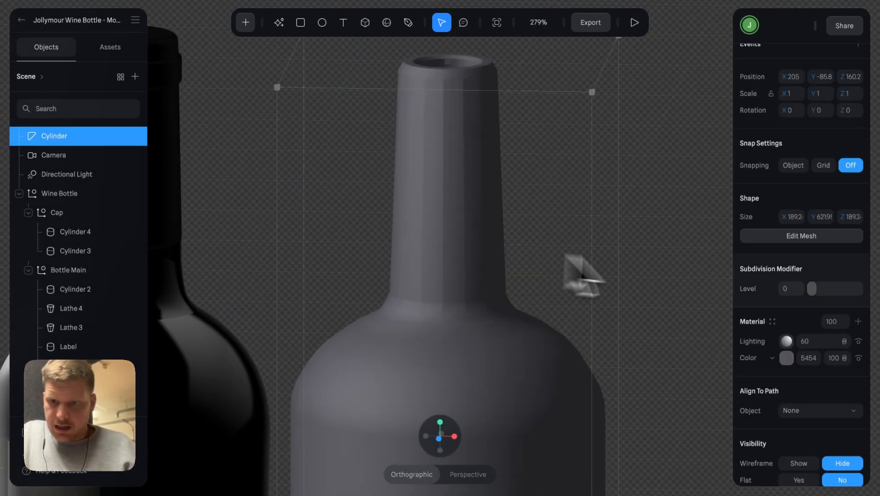
Set the body's subdivision level to 1 and check the smoothed shape from above and from the front.
click(793, 290)
text(1)
key(Return)
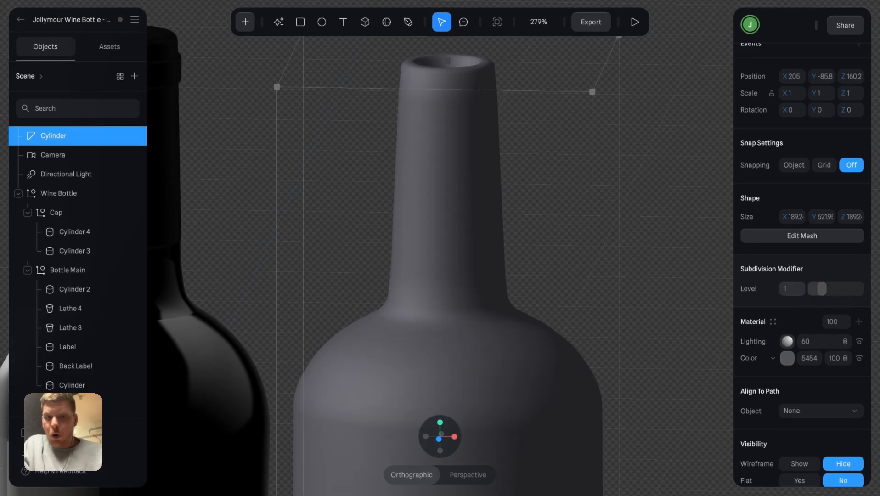
scroll(633, 288, down, 5)
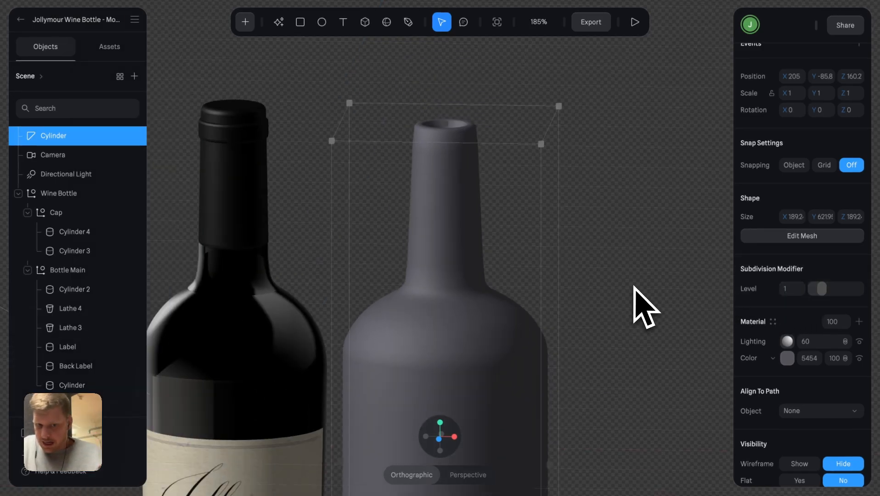
drag(643, 308, 628, 333)
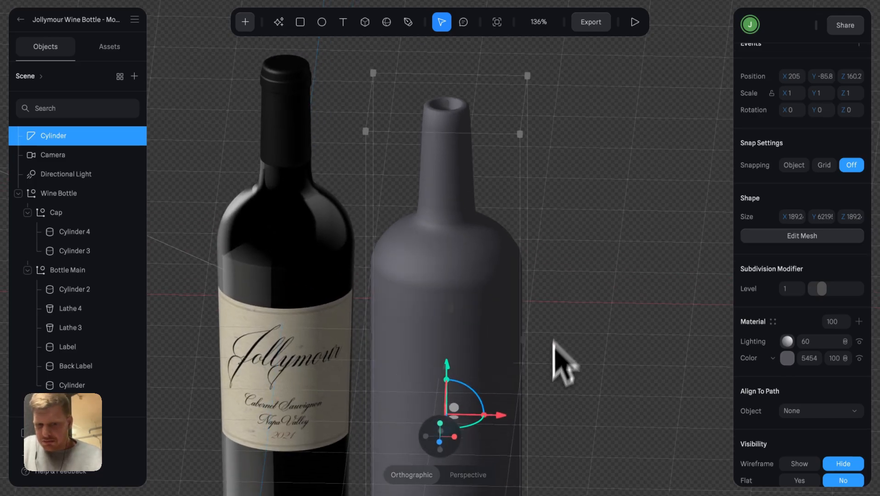
drag(469, 410, 554, 287)
click(440, 433)
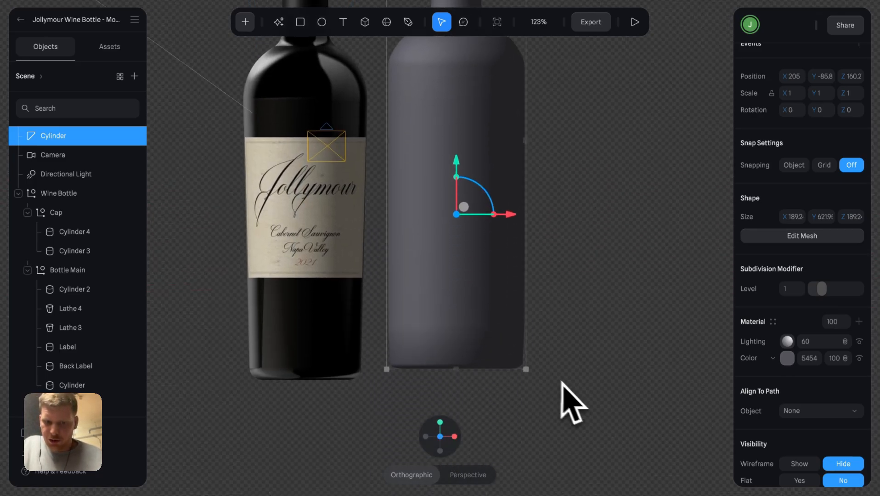
Enter the body's mesh editing and cut a horizontal edge loop around the upper band of the base bevel.
double_click(433, 341)
scroll(433, 354, up, 5)
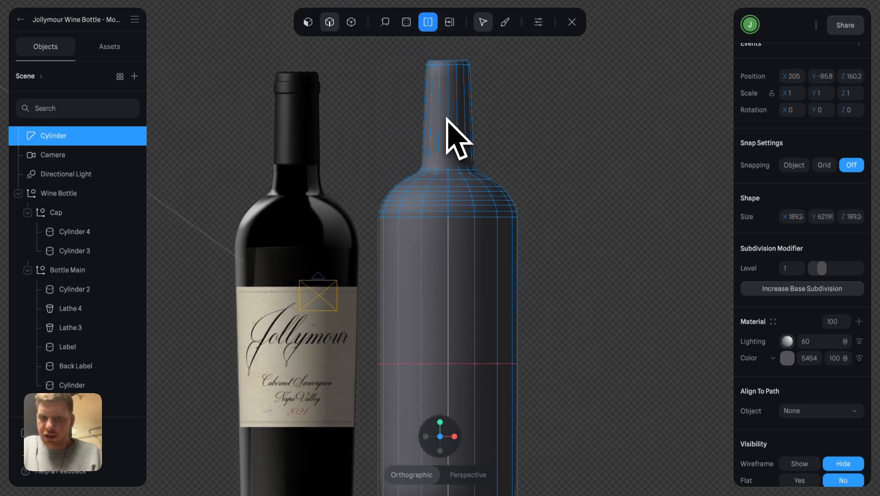
scroll(463, 222, down, 5)
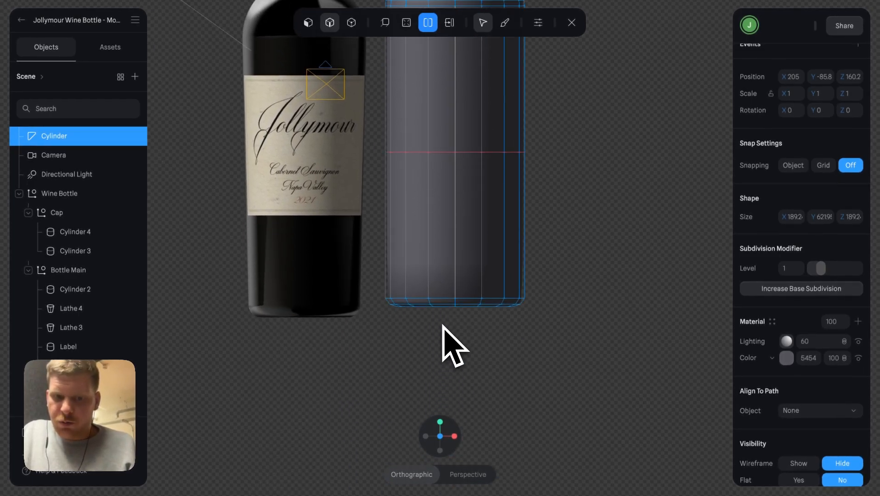
ctrl+scroll(452, 347, up, 5)
scroll(442, 326, right, 3)
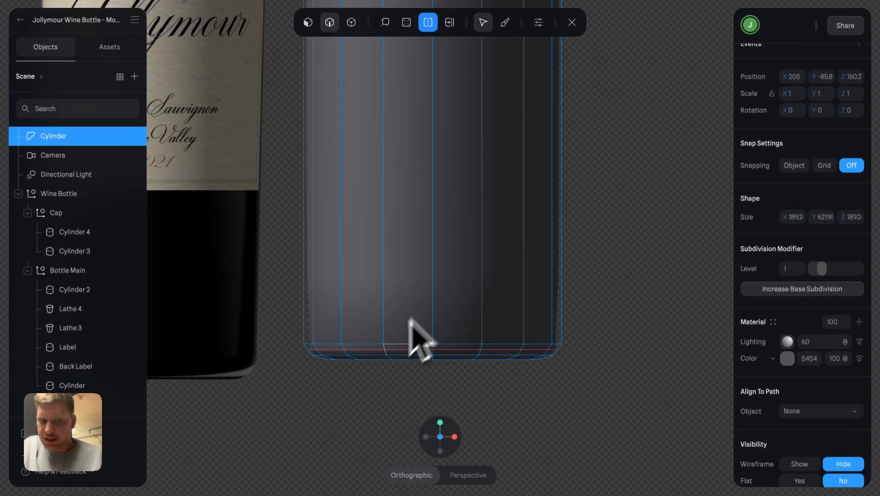
click(345, 350)
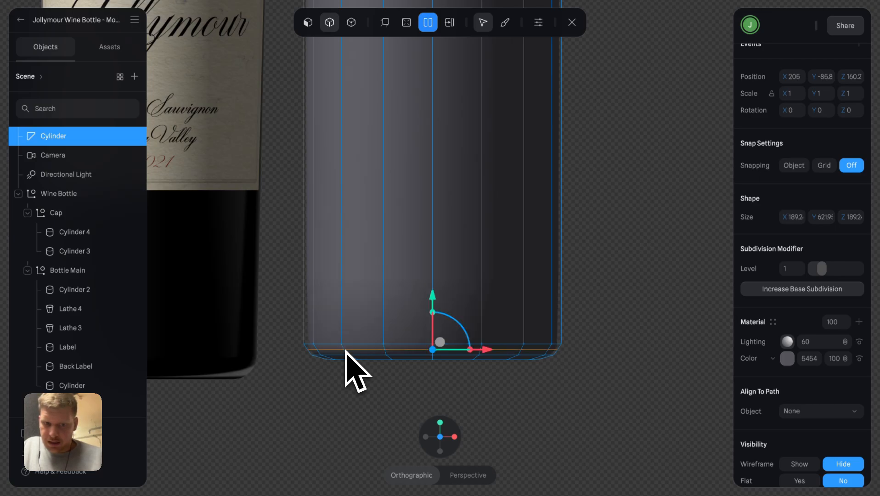
Cut another horizontal edge loop around the lowest band of the base bevel, just above the bottom edge.
ctrl+scroll(343, 363, up, 5)
scroll(352, 344, down, 4)
scroll(353, 342, left, 2)
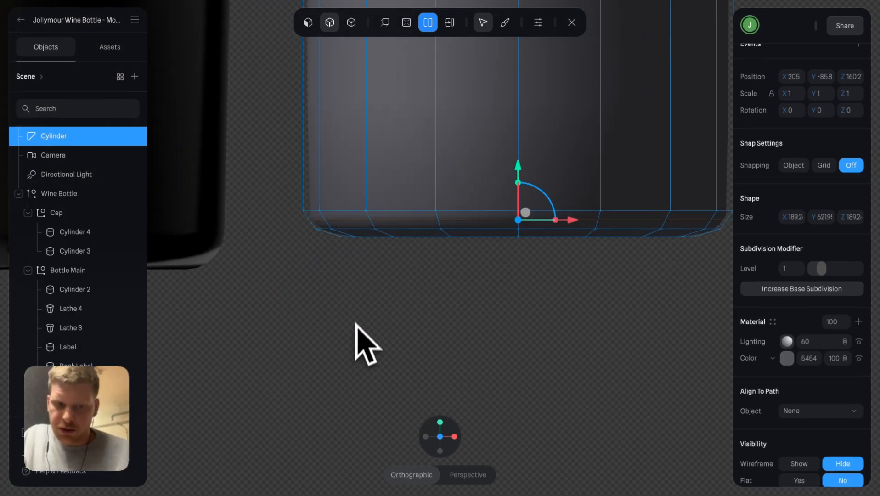
ctrl+scroll(355, 321, up, 5)
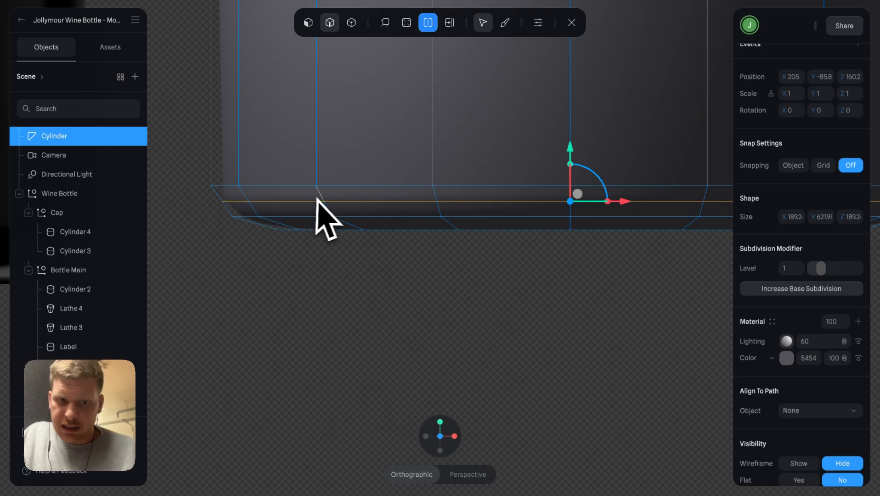
ctrl+scroll(321, 196, up, 4)
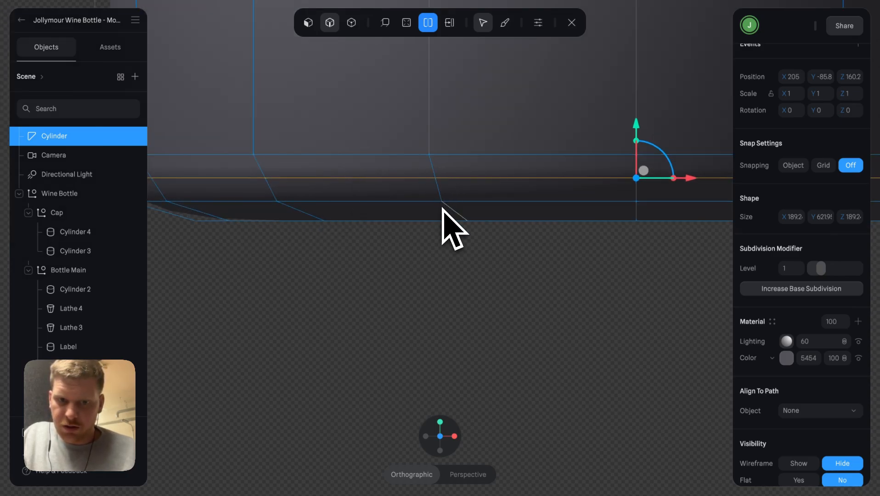
scroll(442, 208, down, 3)
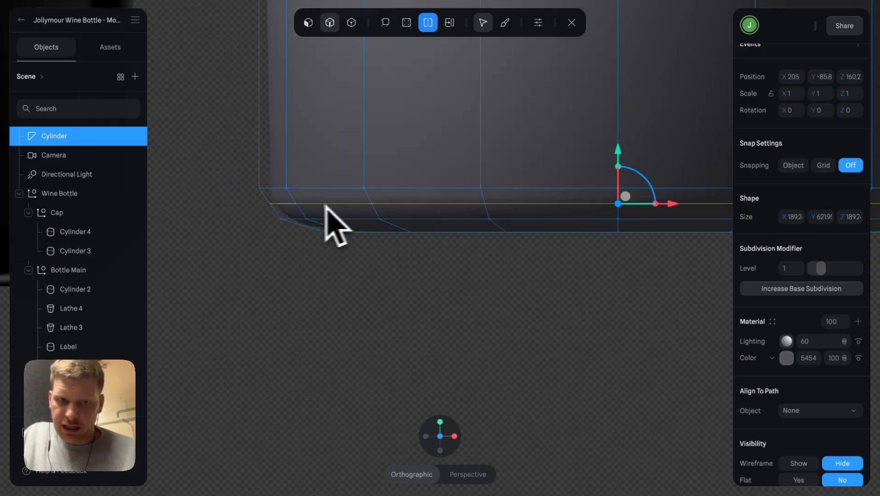
scroll(399, 69, left, 2)
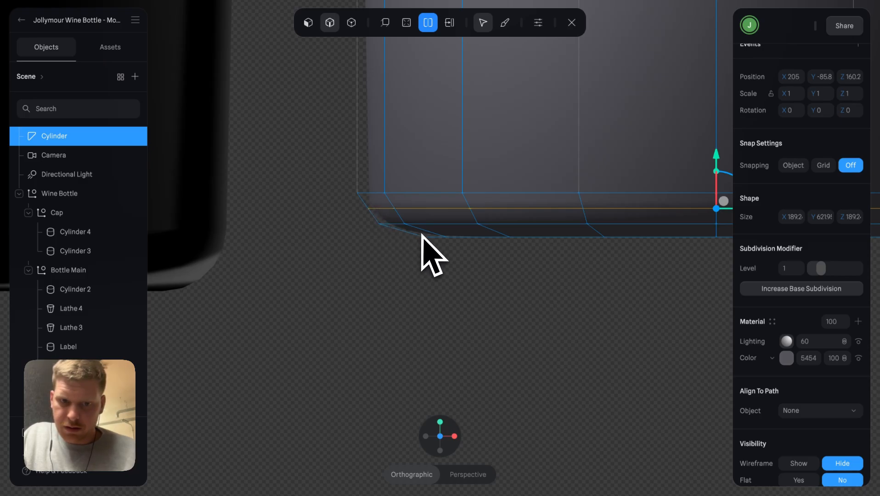
scroll(492, 251, right, 3)
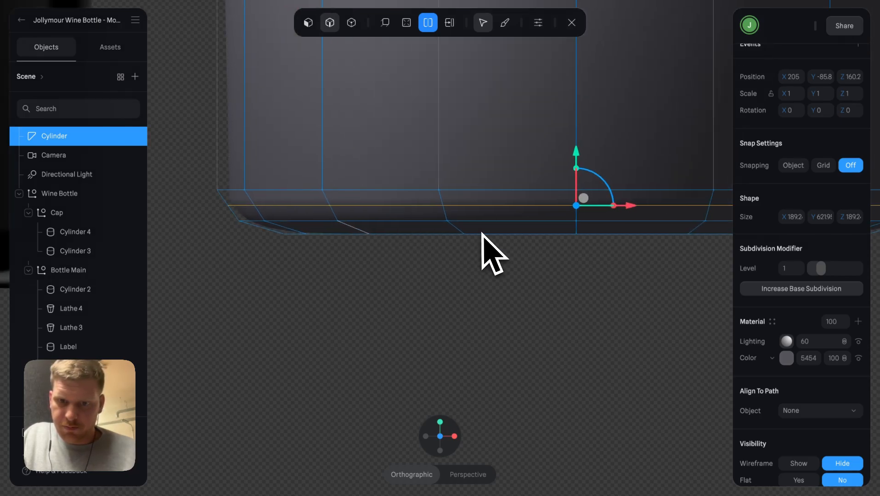
scroll(475, 230, right, 2)
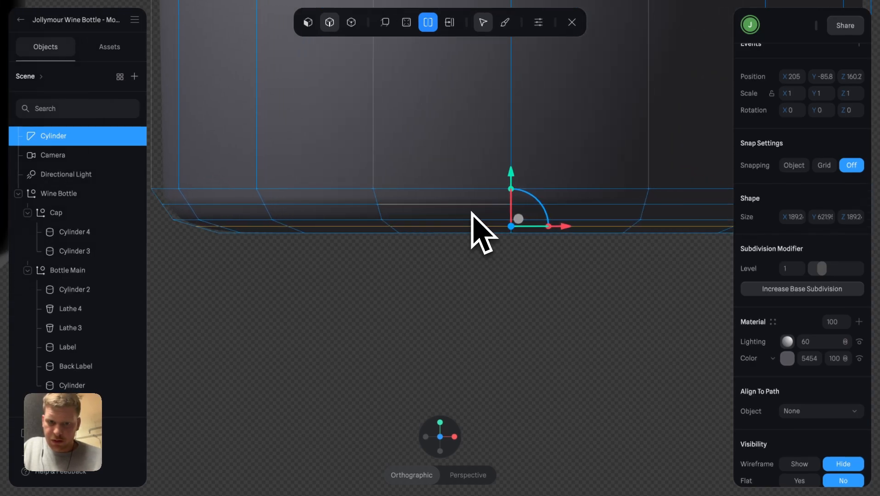
Cut a vertical edge loop up the front of the body and a further horizontal loop through the middle of the base bevel.
click(469, 212)
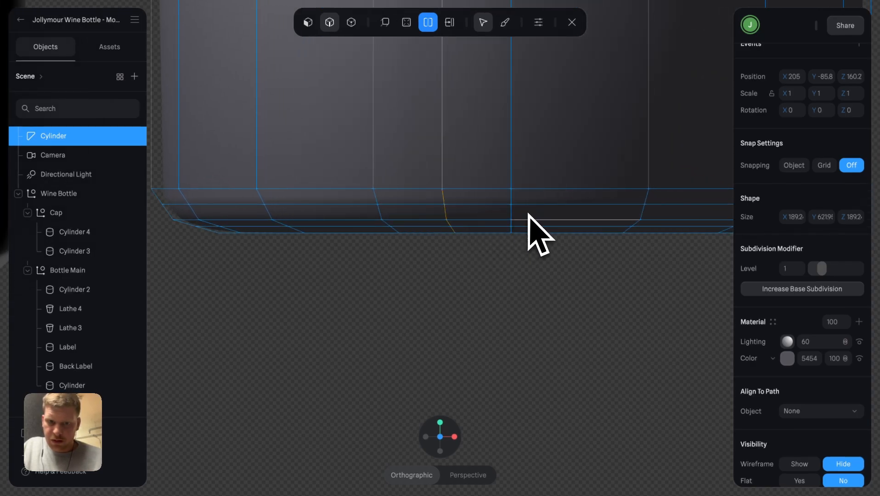
scroll(532, 215, right, 3)
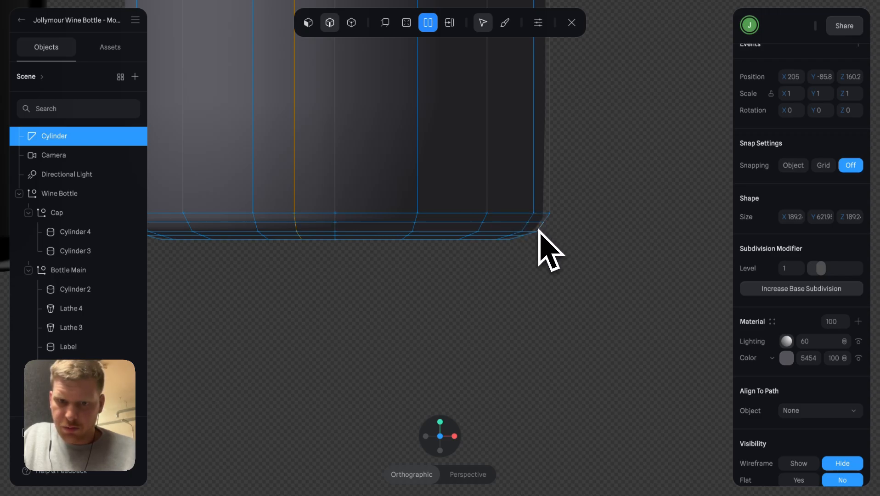
click(539, 229)
scroll(532, 232, left, 3)
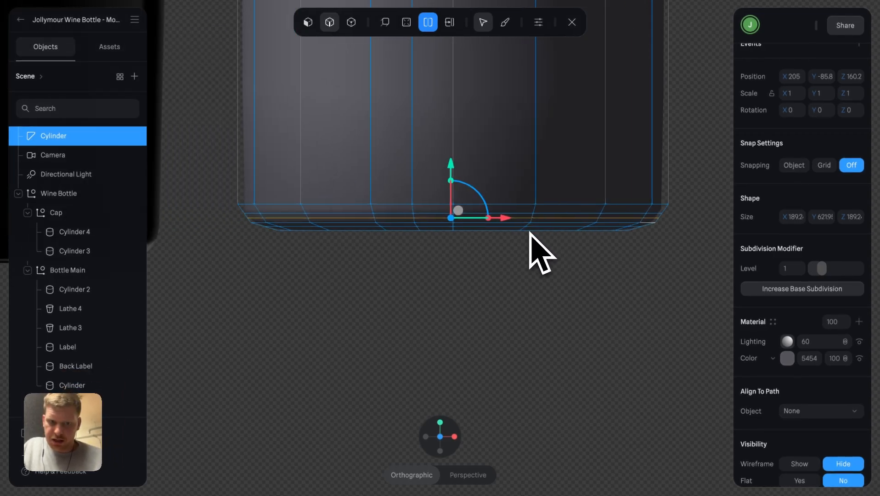
Add more closely spaced horizontal edge loops across the full height of the base bevel and leave mesh editing.
scroll(255, 232, left, 1)
scroll(255, 230, up, 5)
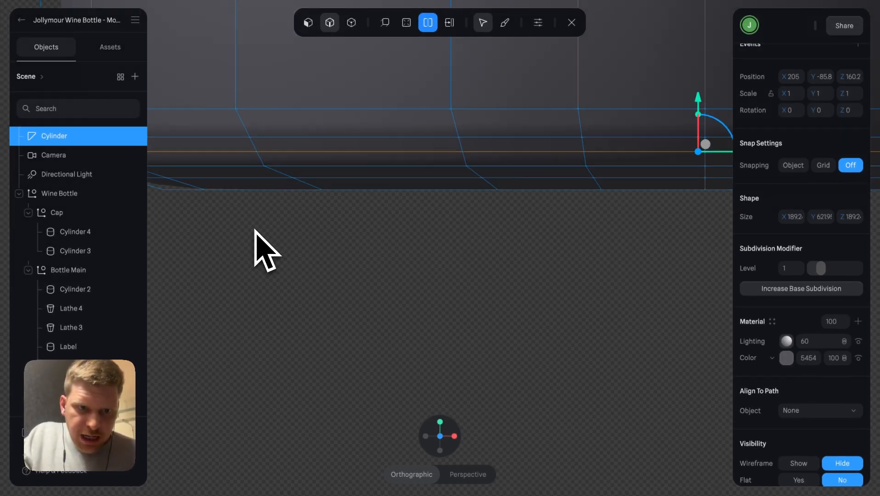
scroll(255, 230, left, 6)
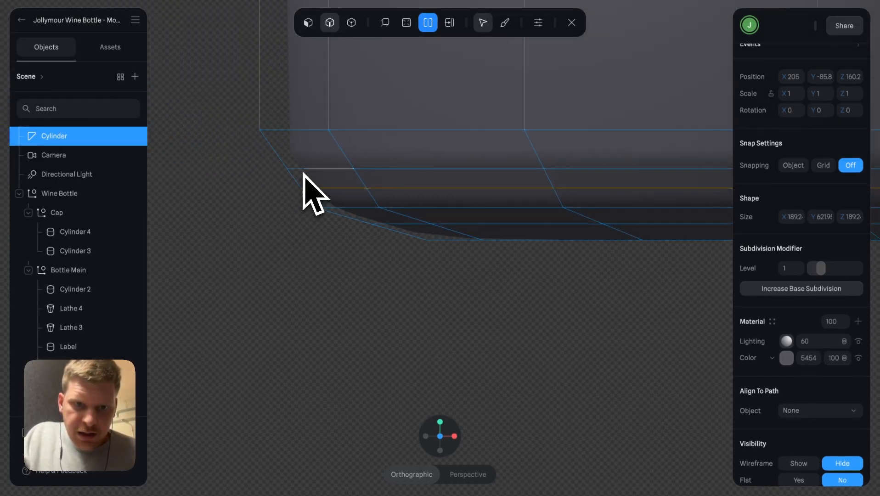
click(275, 151)
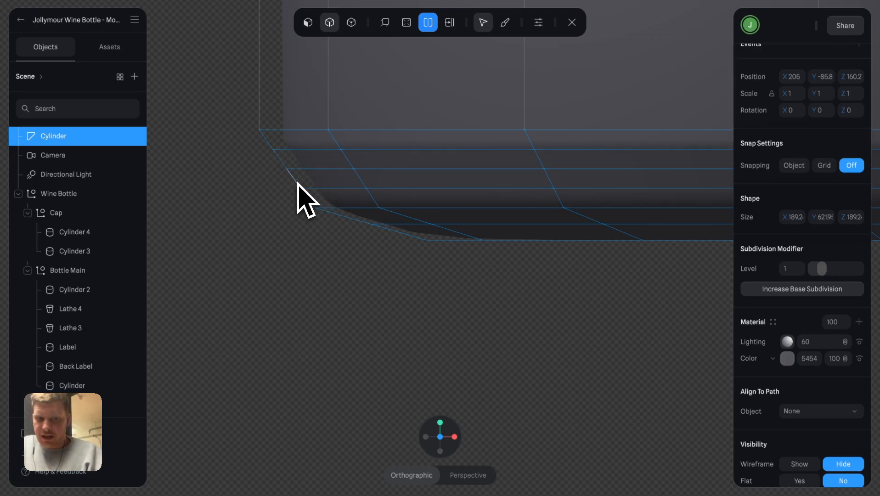
click(309, 199)
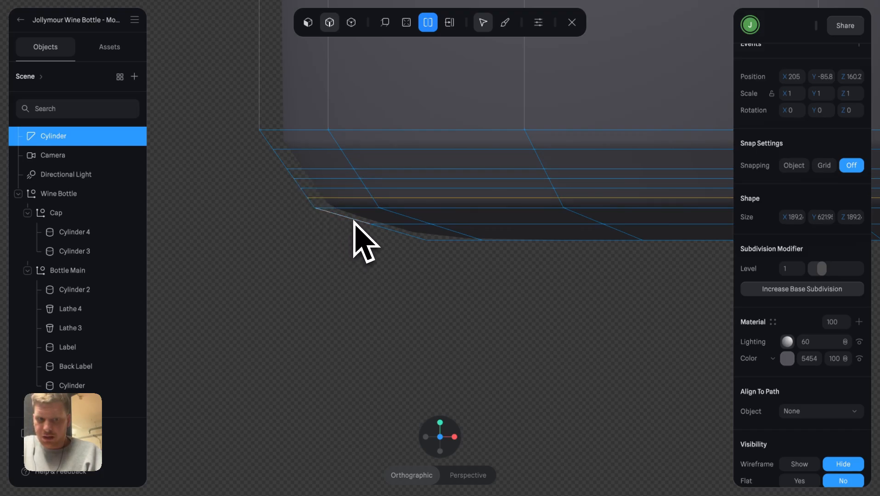
scroll(355, 234, down, 5)
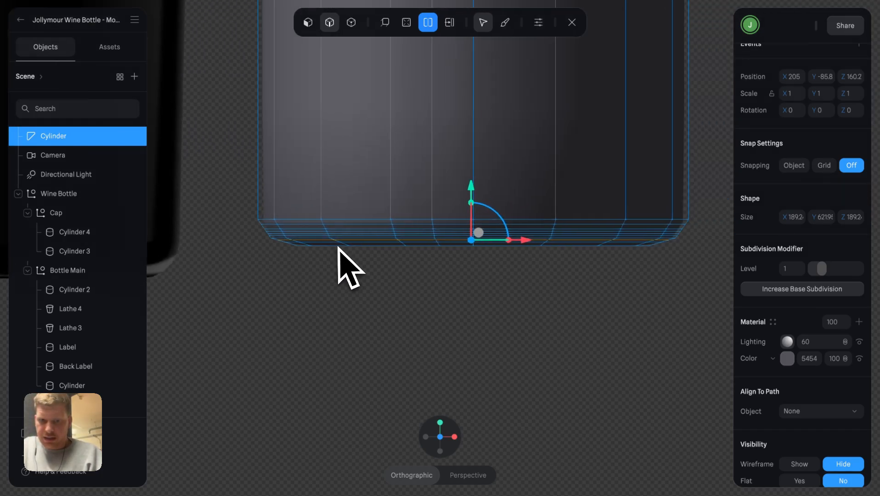
click(572, 22)
click(534, 307)
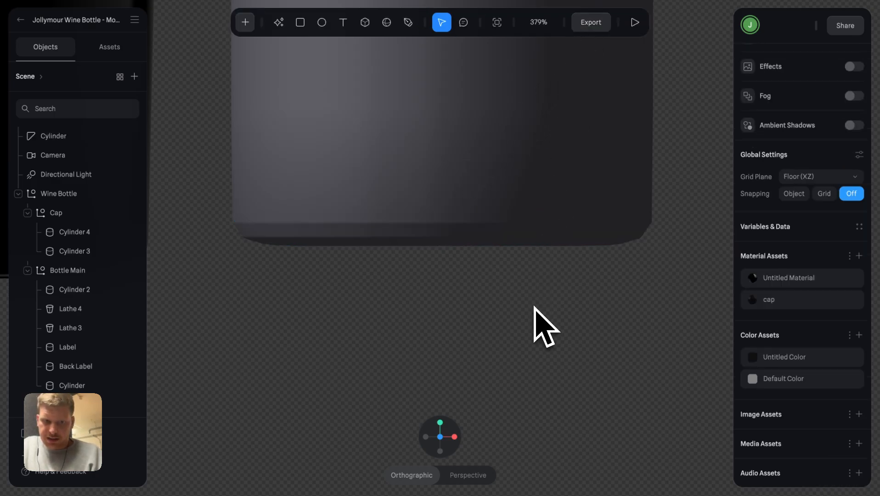
Examine the base's edge loops and the smoothed bottle's shape from below and from the front.
double_click(396, 240)
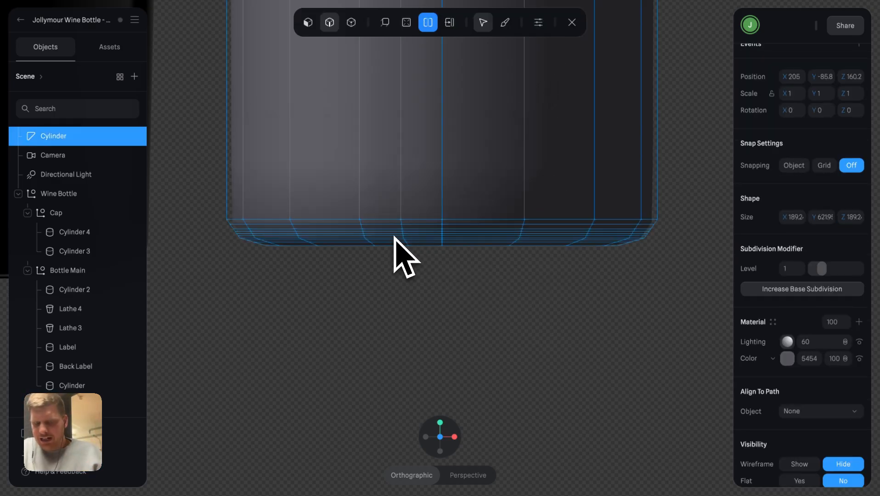
scroll(397, 240, down, 5)
key(Escape)
click(438, 288)
scroll(439, 289, down, 8)
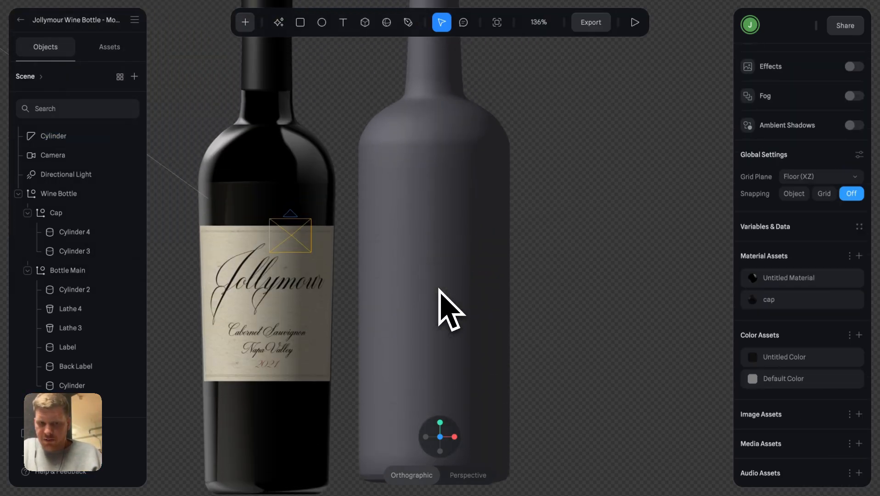
right_drag(482, 298, 493, 273)
scroll(493, 273, down, 3)
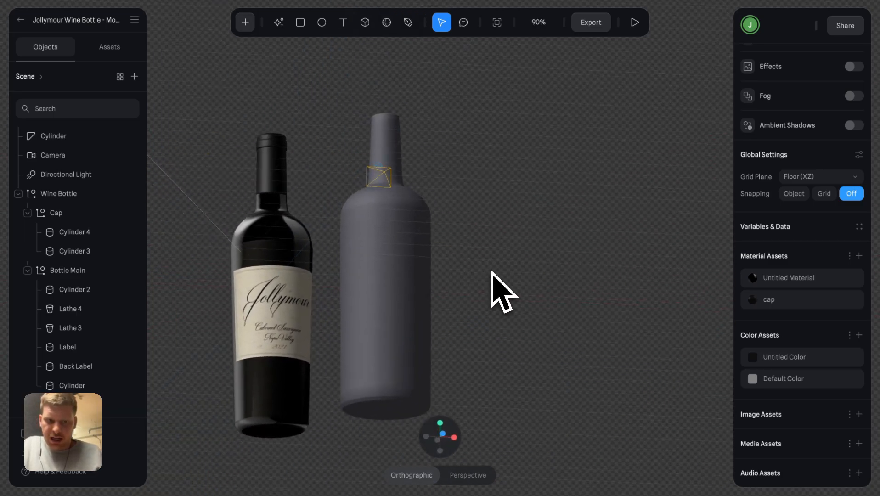
click(445, 435)
scroll(443, 431, up, 5)
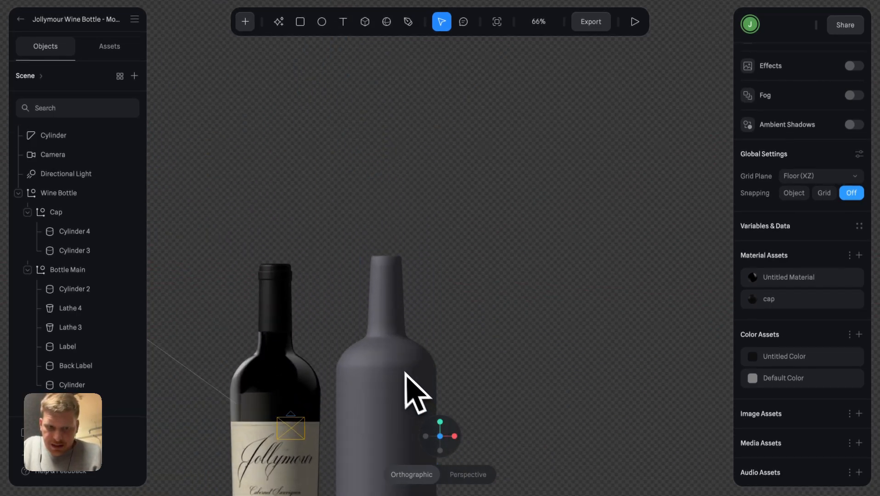
Add two material layers to the bottle body and change the uppermost one to Matcap.
click(397, 327)
scroll(397, 327, down, 2)
click(403, 320)
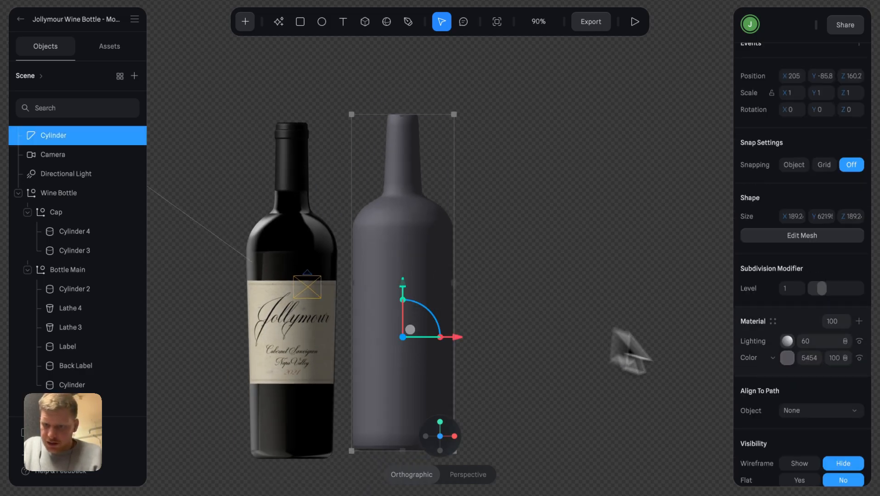
click(859, 321)
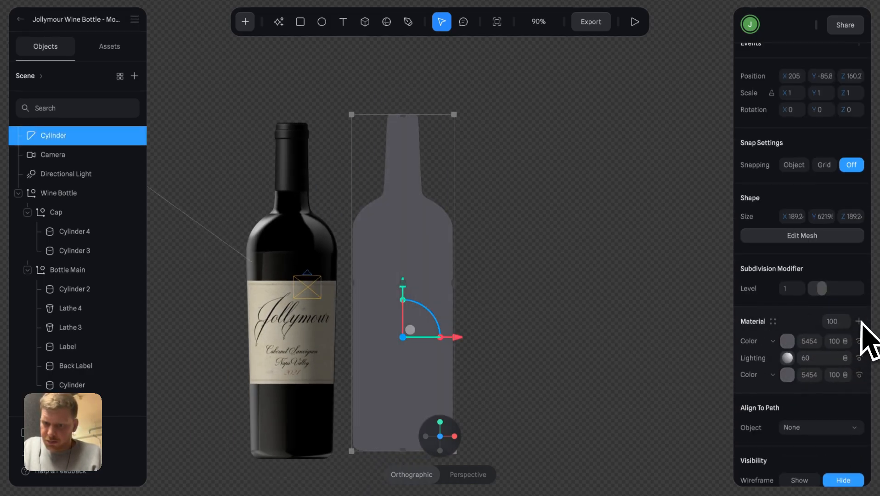
click(859, 321)
click(772, 343)
scroll(782, 372, down, 2)
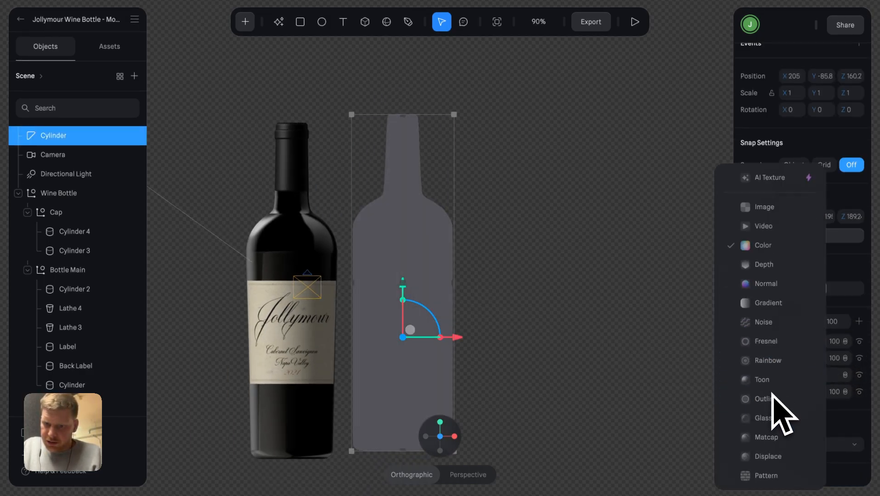
click(776, 437)
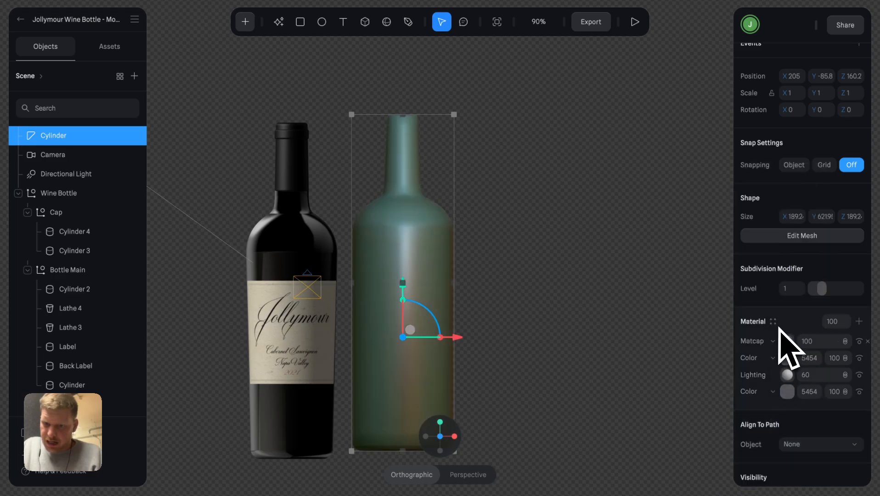
Compare glossy black images for the Matcap layer and apply the Spline Library's black sphere with thin rim highlights.
click(787, 342)
click(701, 195)
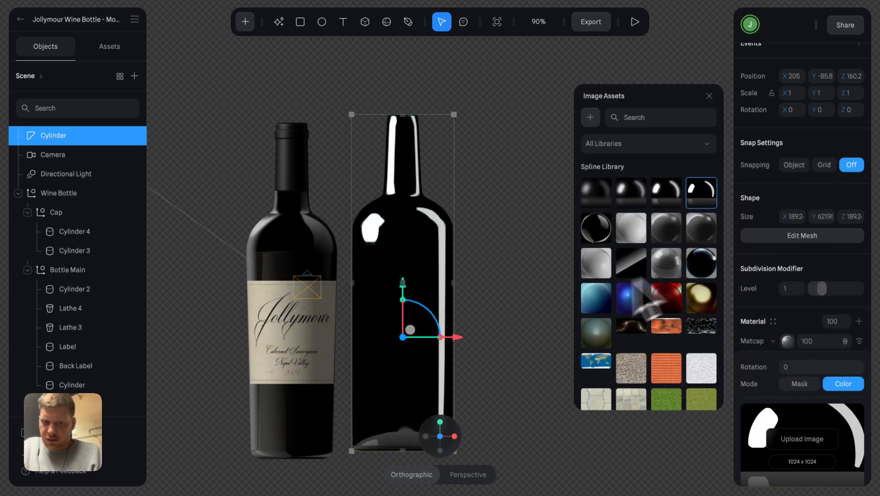
click(594, 219)
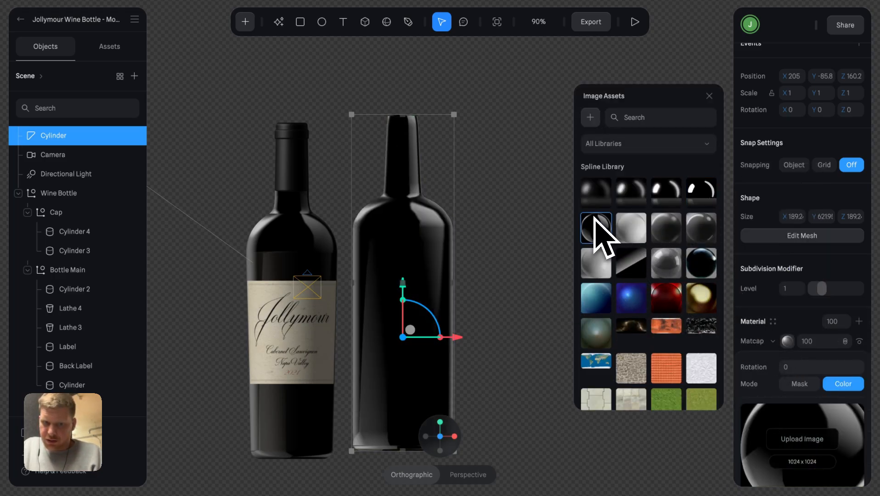
click(542, 224)
click(398, 247)
scroll(394, 248, down, 2)
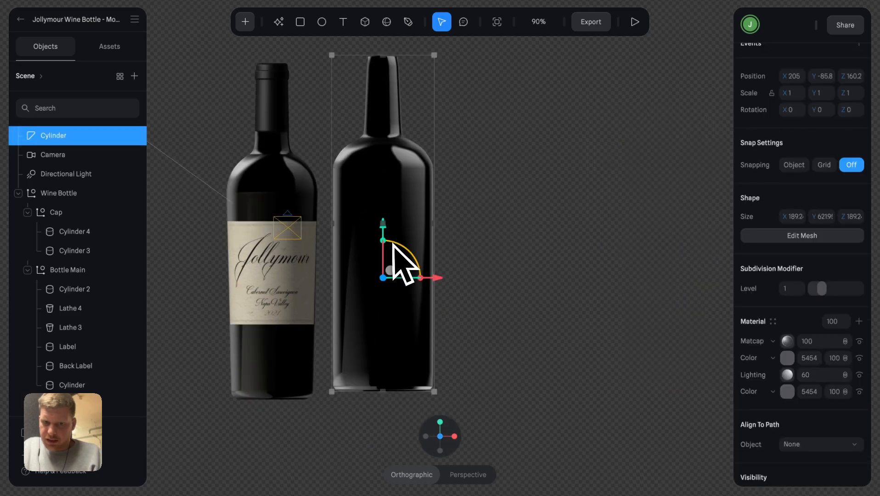
Change the color layer directly beneath the matcap to Glass and switch the Matcap layer's blending mode.
click(787, 358)
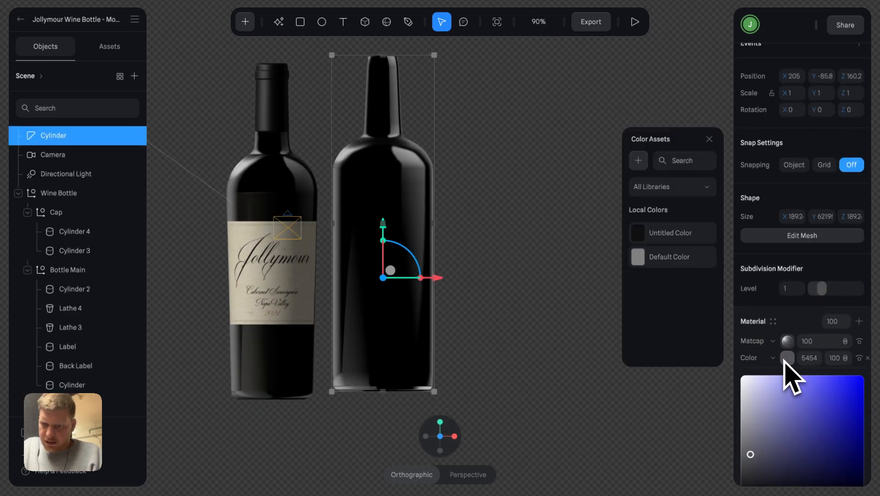
click(783, 360)
click(773, 359)
scroll(771, 390, down, 3)
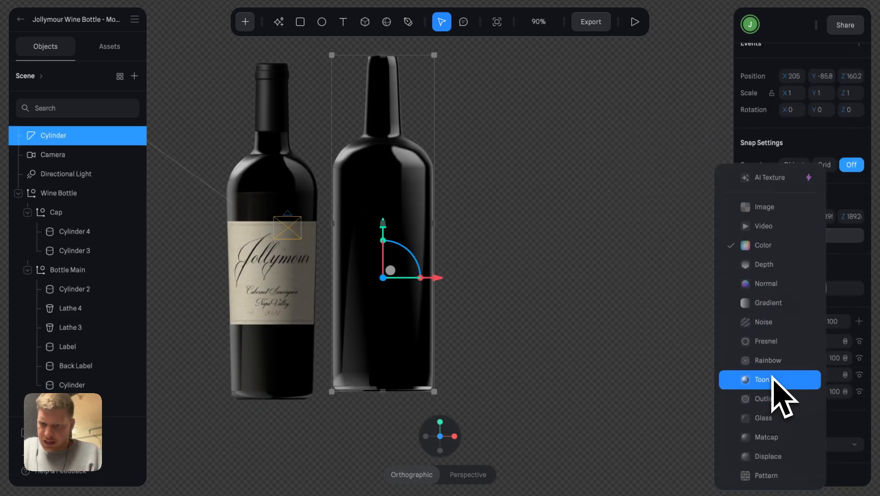
click(770, 418)
click(845, 344)
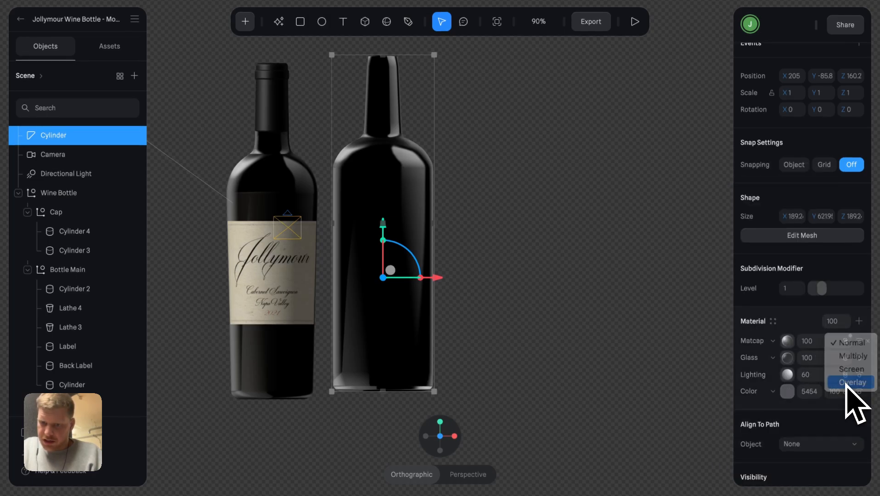
click(847, 371)
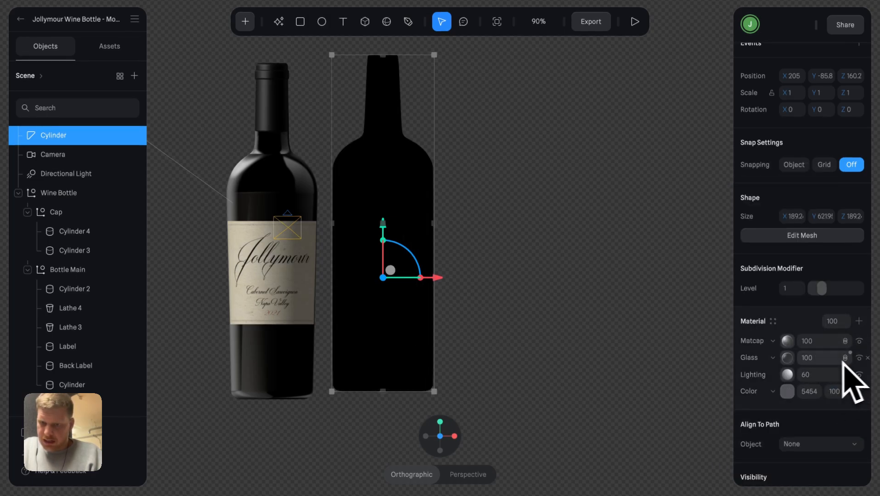
Set the Glass layer's blur and thickness to 5, and change the Matcap layer's blending mode and opacity to 50.
click(788, 359)
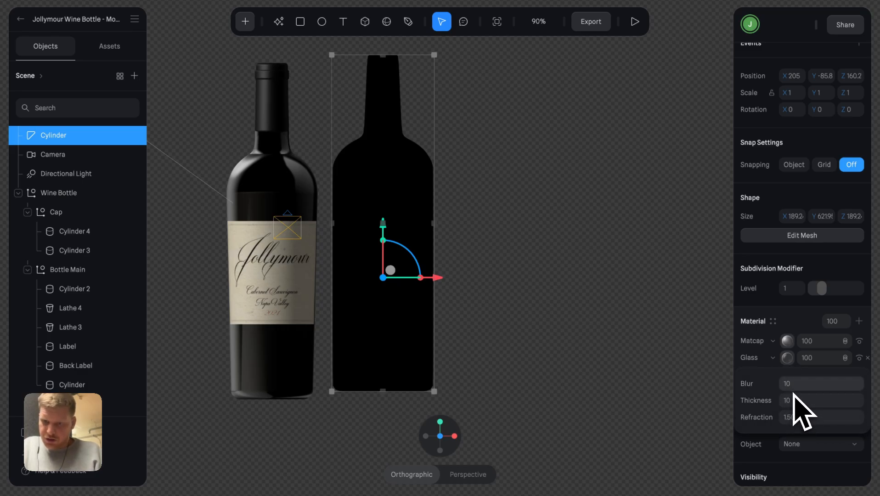
key(Return)
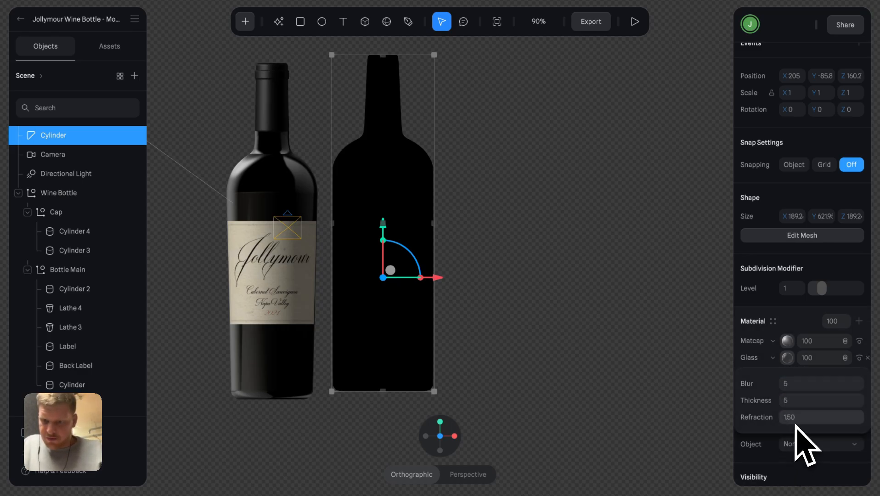
click(832, 342)
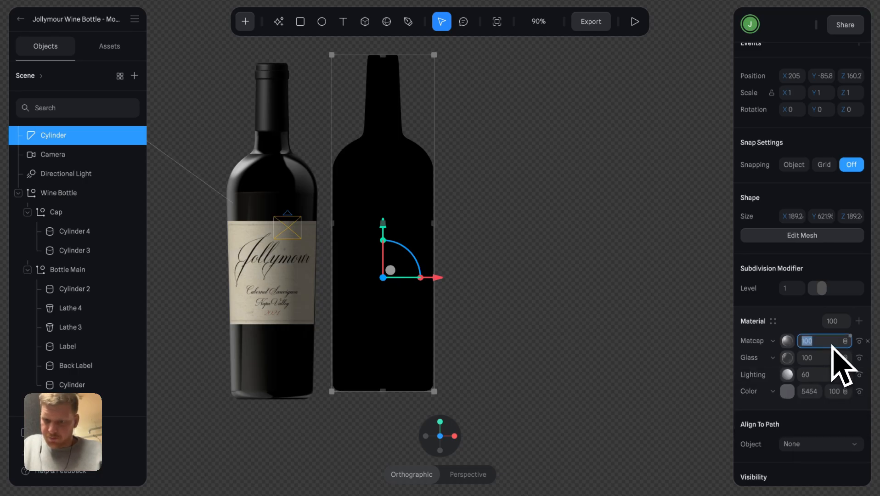
click(845, 342)
click(849, 305)
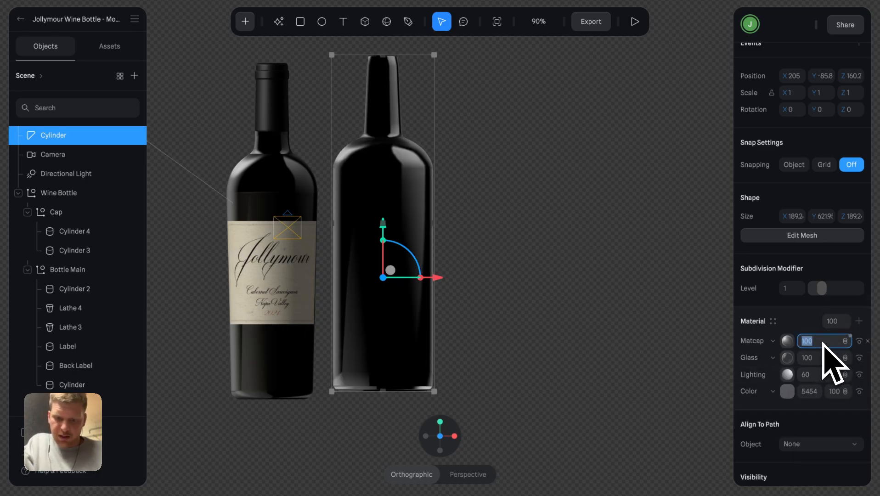
click(595, 331)
Examine the new bottle's glass effect over the labelled bottle from low angles and check its Matcap and Glass layer options.
scroll(502, 341, down, 3)
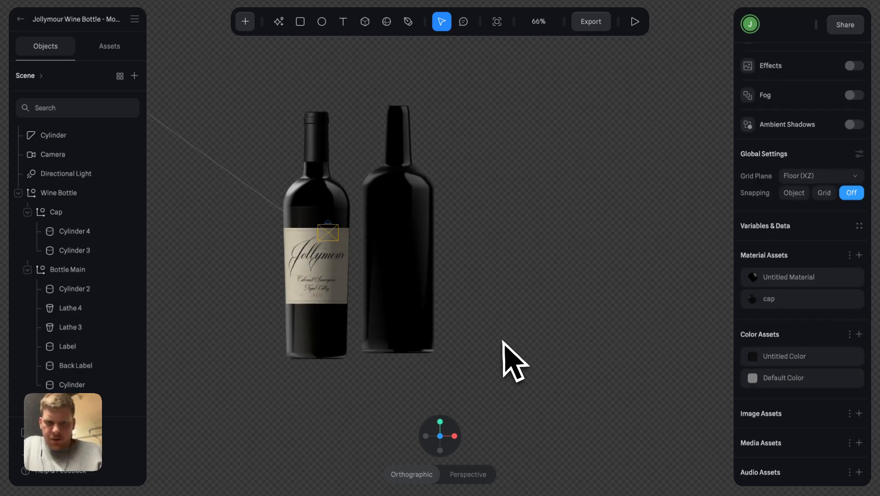
right_drag(503, 341, 443, 324)
scroll(443, 324, up, 4)
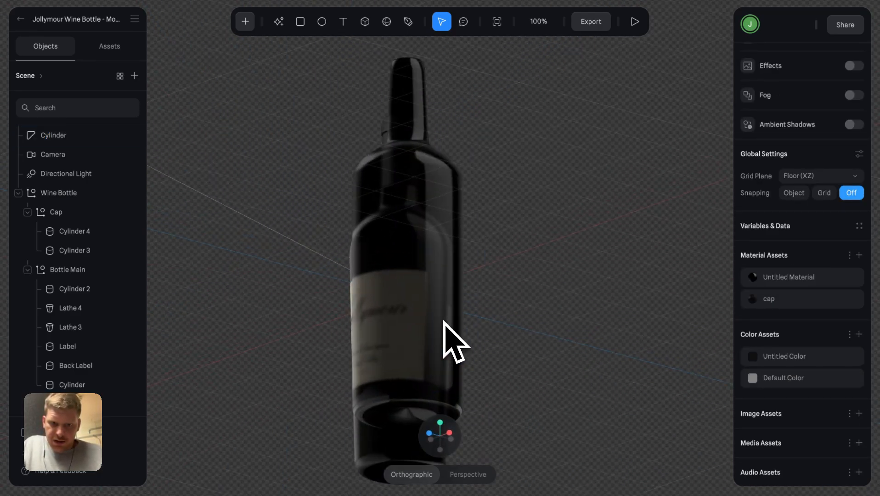
scroll(443, 321, up, 2)
alt+drag(483, 300, 516, 303)
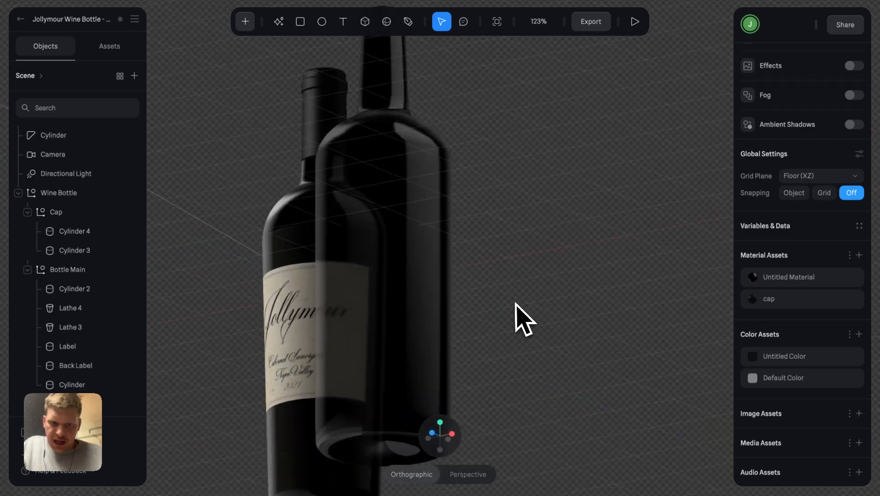
click(471, 304)
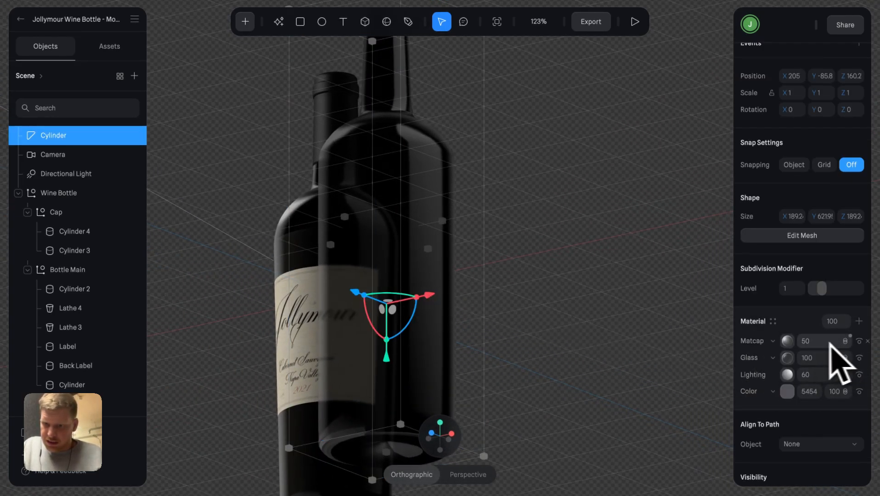
click(845, 342)
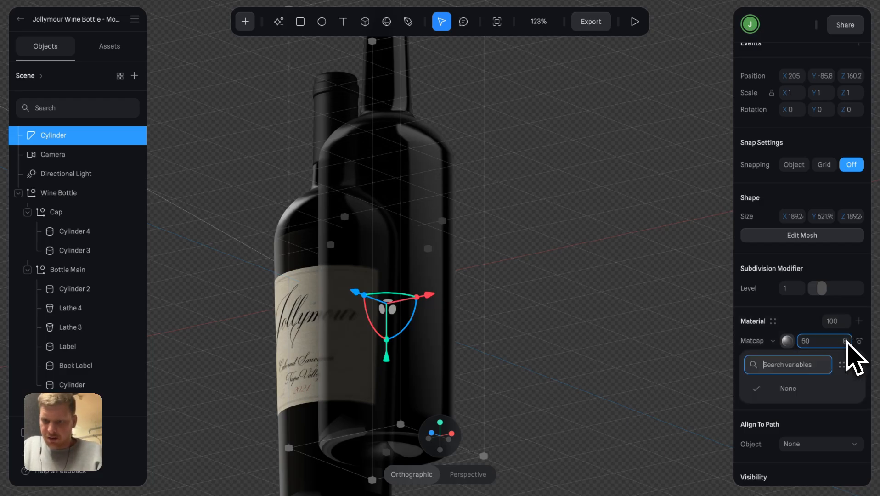
click(845, 342)
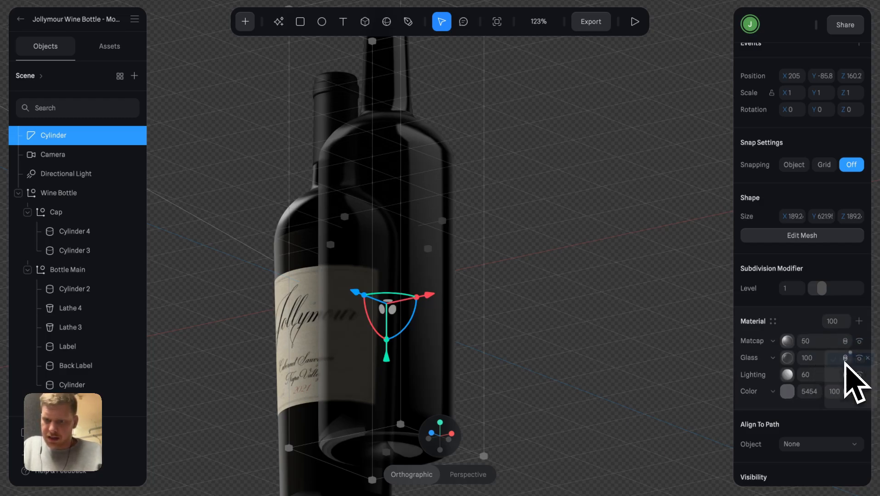
click(634, 374)
scroll(563, 341, down, 5)
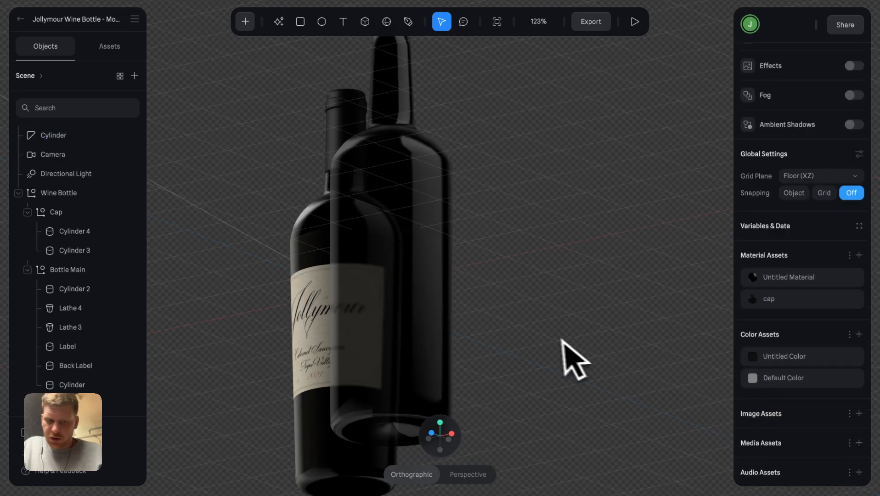
Compare the shoulder and neck reflections of both bottles from the front, up close and at a distance.
click(425, 317)
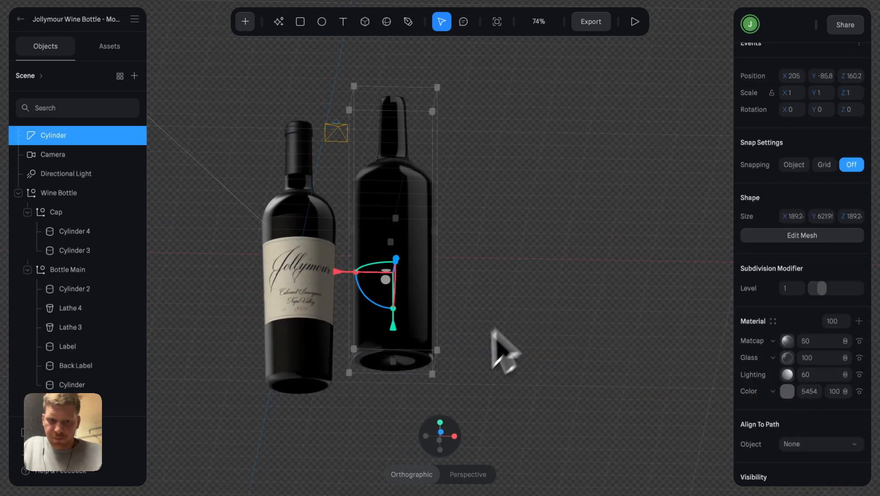
click(439, 433)
scroll(457, 333, up, 3)
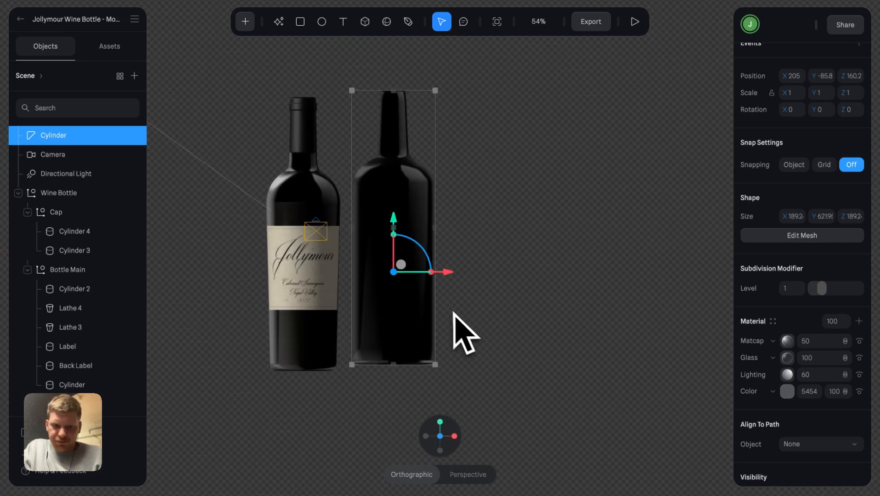
scroll(449, 313, up, 5)
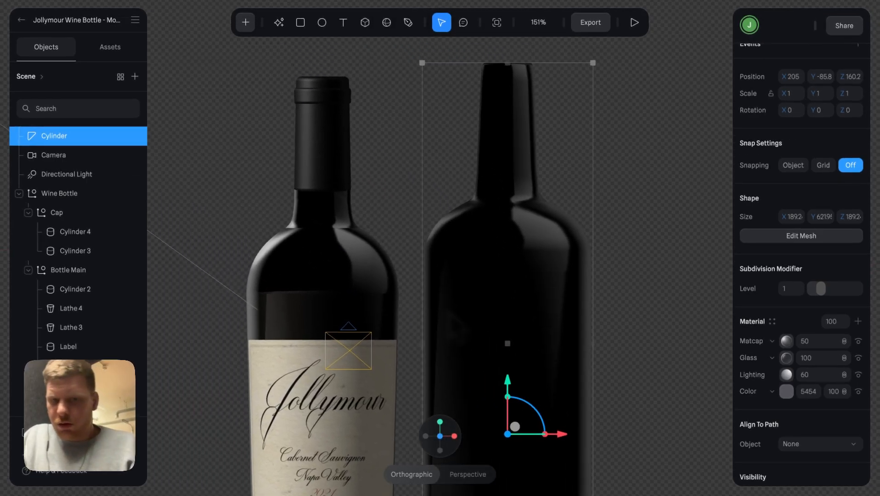
scroll(449, 312, down, 5)
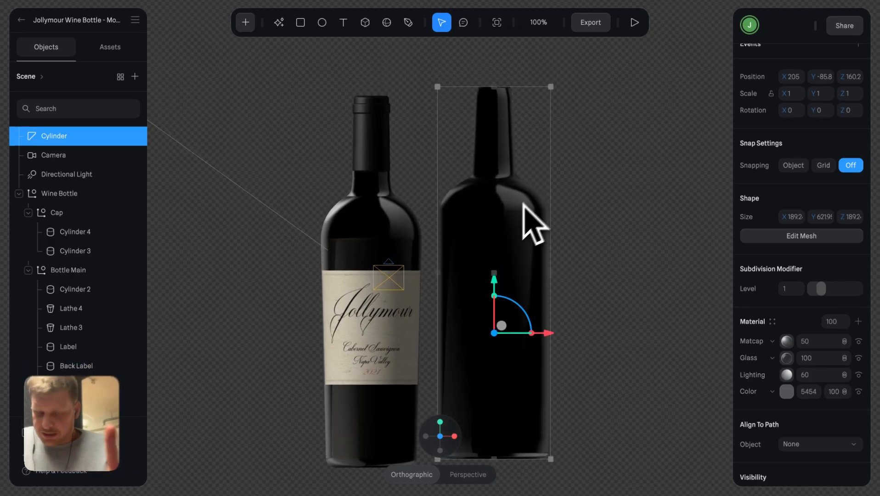
double_click(507, 231)
key(Escape)
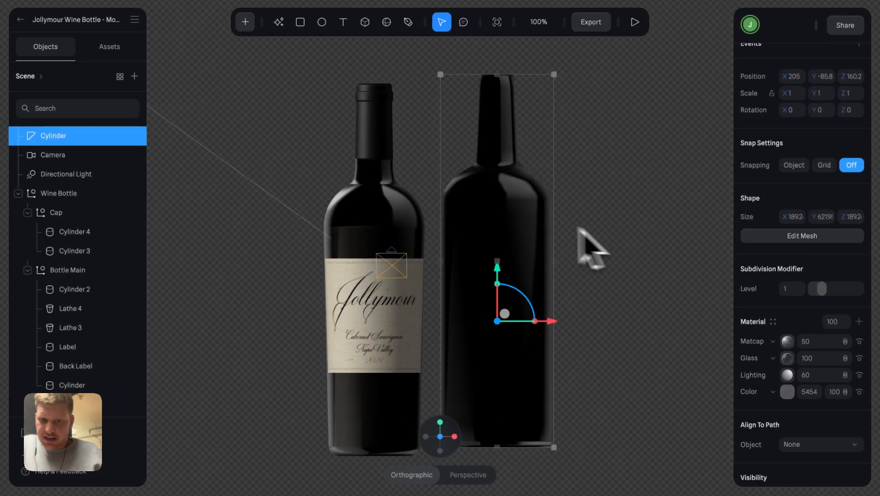
scroll(516, 213, up, 5)
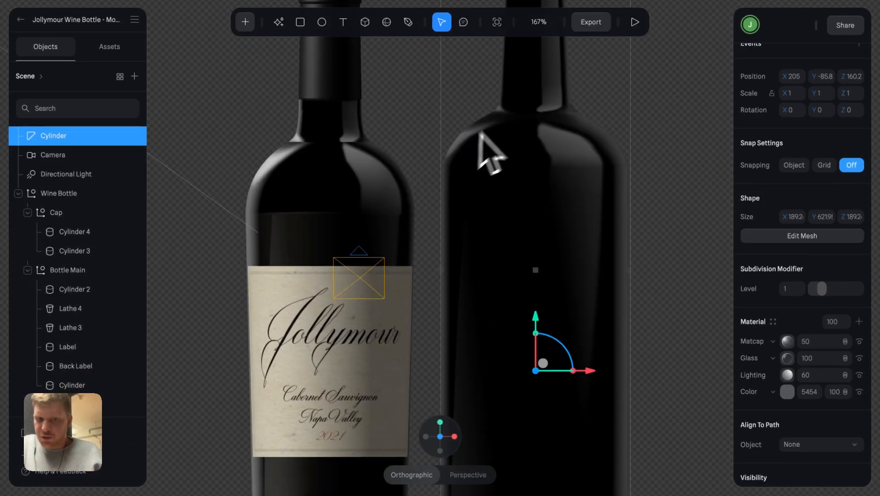
click(347, 195)
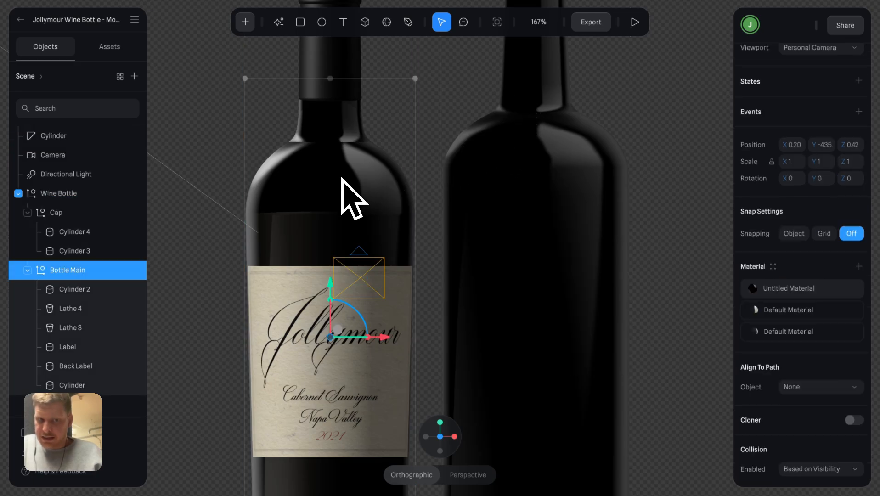
scroll(356, 197, down, 5)
Move the new bottle farther away from the labelled bottle, to about X 275, and deselect it.
click(461, 207)
drag(460, 208, 525, 203)
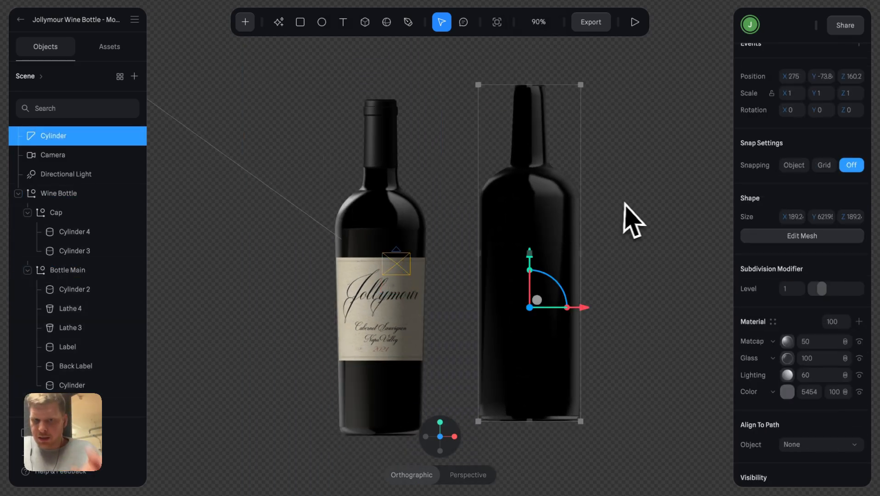
click(631, 220)
Examine the bases of both bottles from below, up close and with the whole bottles in view.
drag(632, 221, 647, 175)
scroll(577, 367, up, 5)
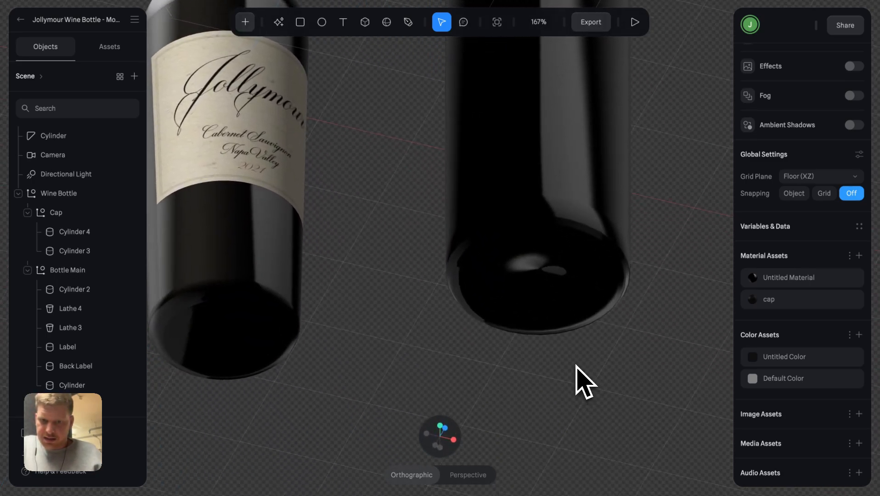
alt+drag(576, 366, 581, 383)
scroll(582, 383, down, 5)
scroll(582, 383, up, 2)
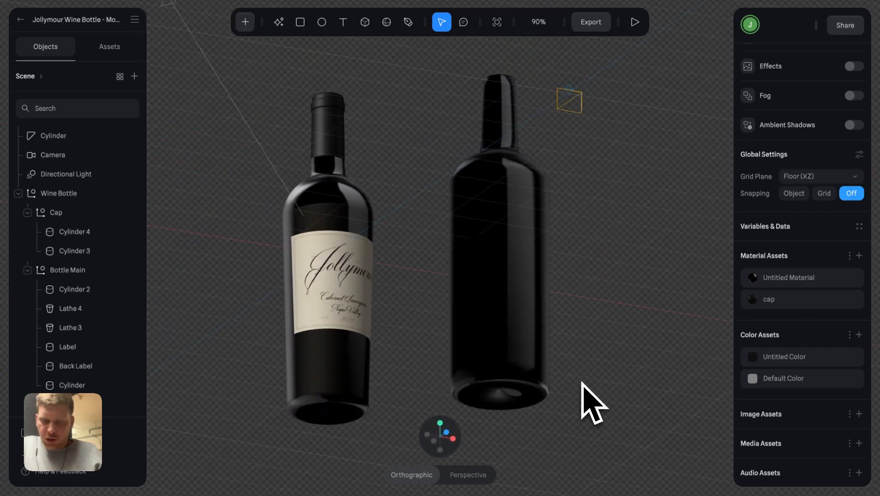
Check the new bottle's mesh from the front and move the bottle close beside the labelled one, at about X 192, Y -98.8.
click(449, 445)
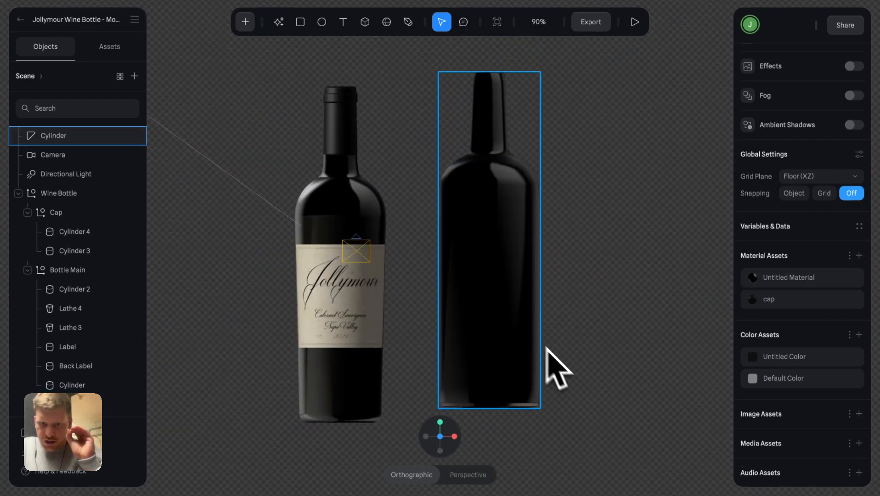
double_click(458, 162)
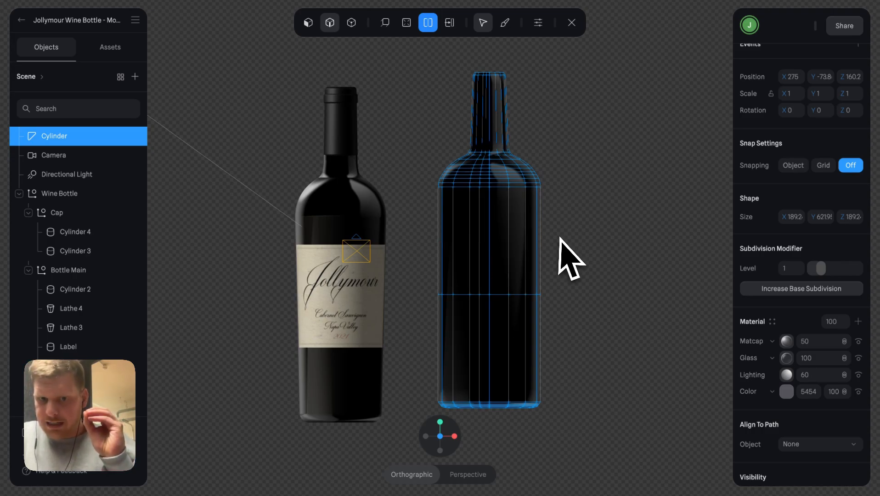
key(Escape)
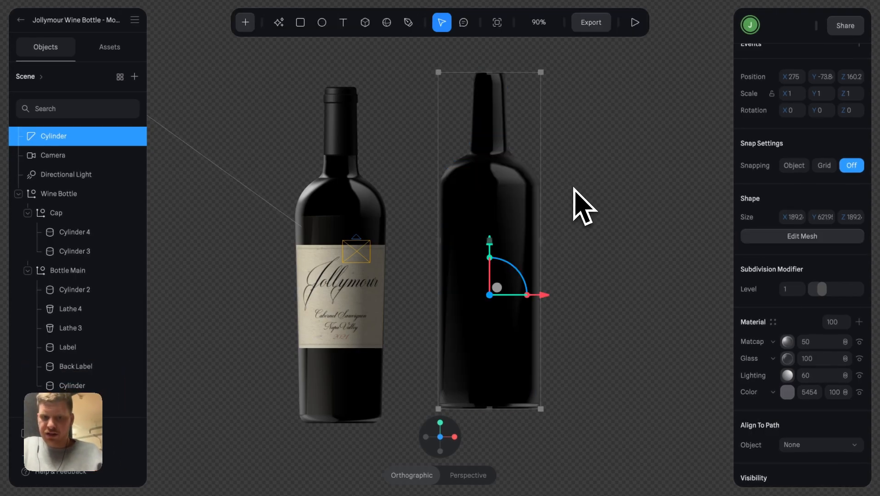
drag(508, 198, 450, 199)
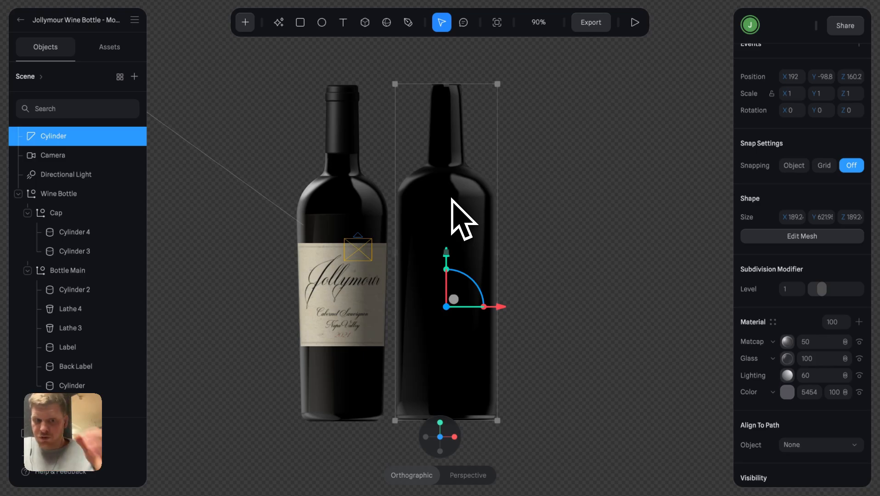
Try moving the labelled bottle's main body and its cap separately, and restore both to their places.
click(340, 170)
drag(340, 171, 278, 178)
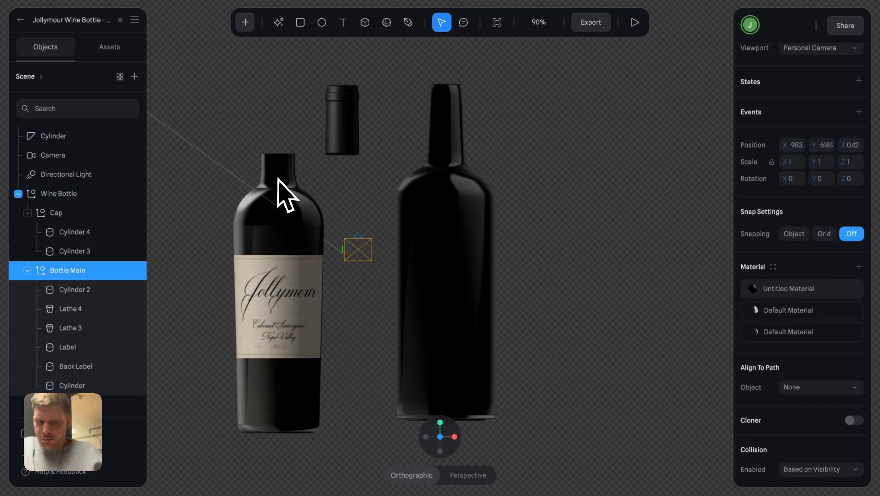
key(ctrl+z)
click(345, 137)
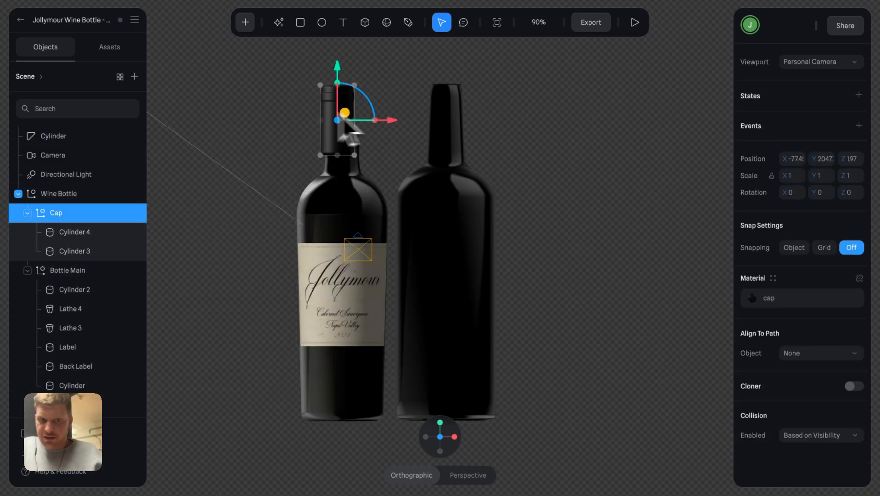
mouse_move(345, 124)
mouse_down()
mouse_move(287, 118)
mouse_move(353, 128)
mouse_up()
click(389, 166)
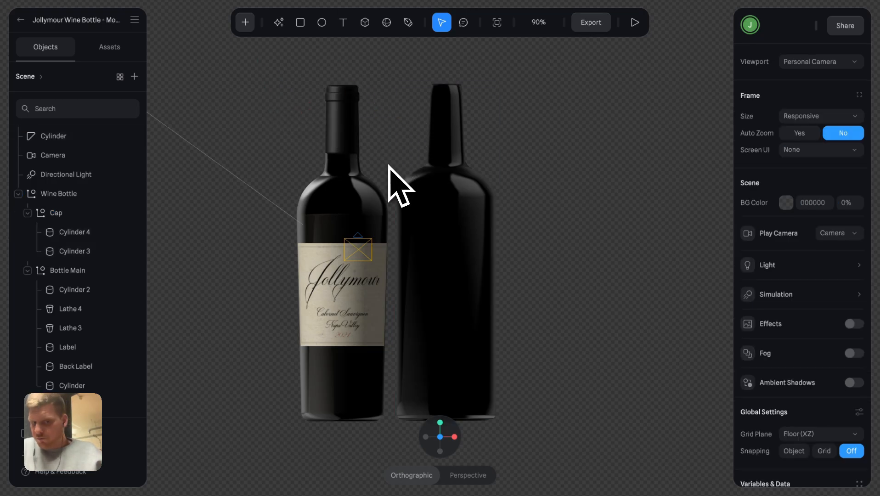
Pull the Bottle Main group away from its cap twice to show the separate parts, undoing each move.
click(364, 222)
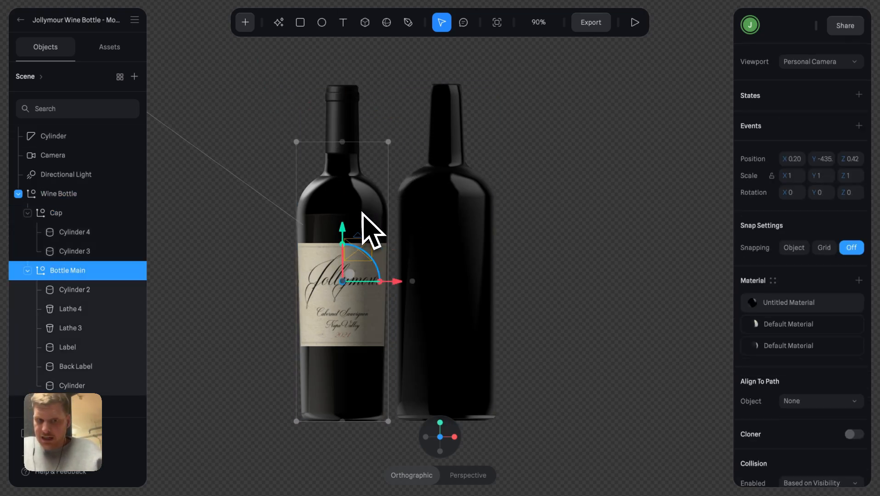
drag(363, 222, 274, 205)
key(ctrl+z)
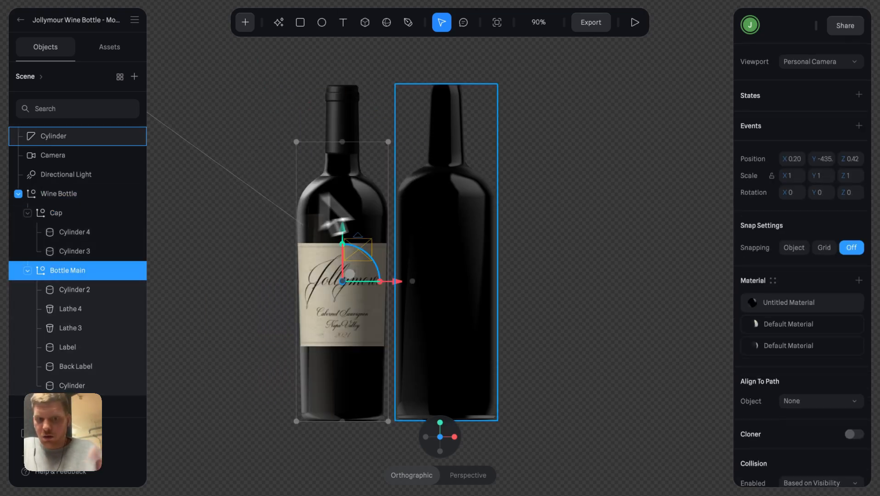
click(383, 153)
click(360, 209)
double_click(356, 193)
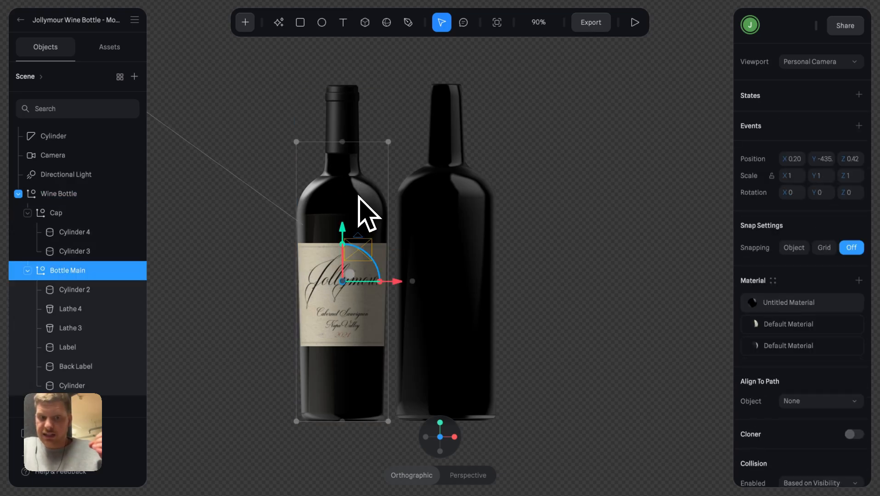
drag(356, 193, 278, 193)
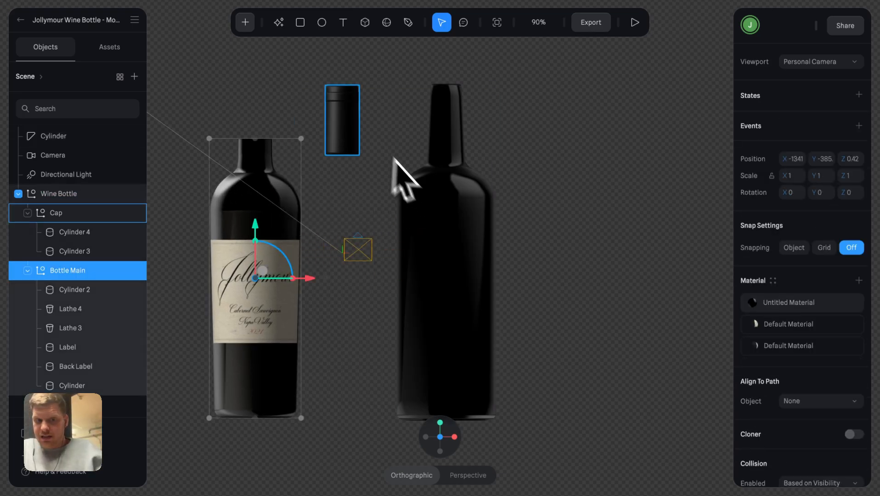
key(ctrl+z)
click(569, 156)
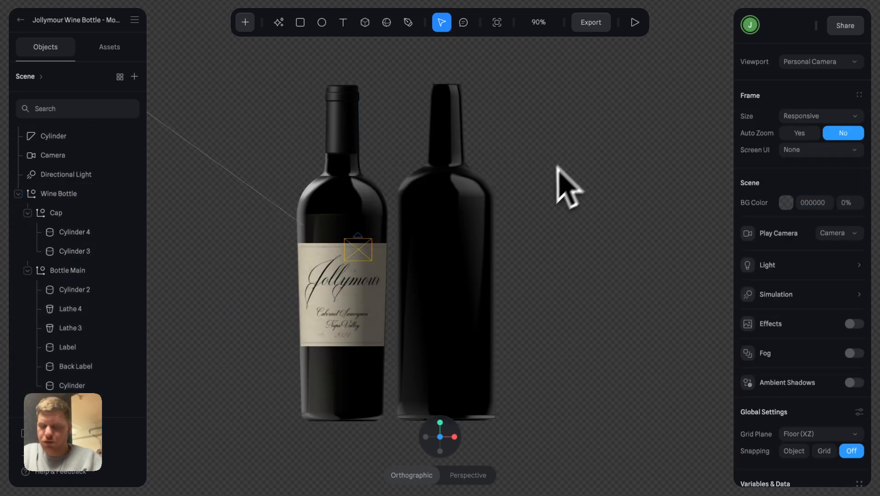
Inspect the new bottle's mesh edges in edit mode and compare them with its smoothed shape.
click(471, 226)
double_click(471, 227)
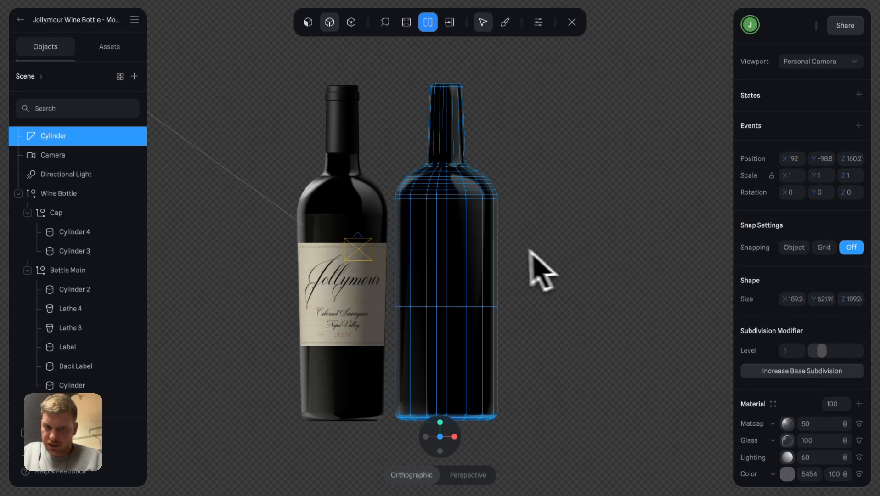
key(Escape)
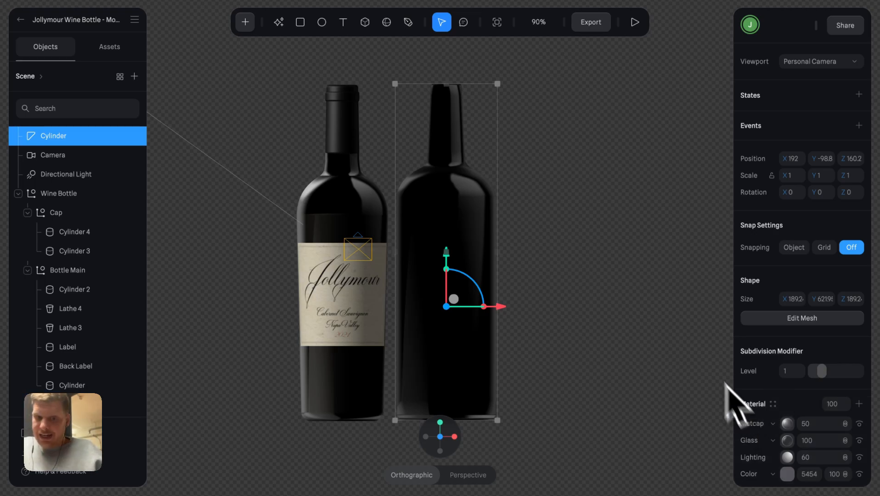
click(535, 237)
click(455, 213)
double_click(454, 214)
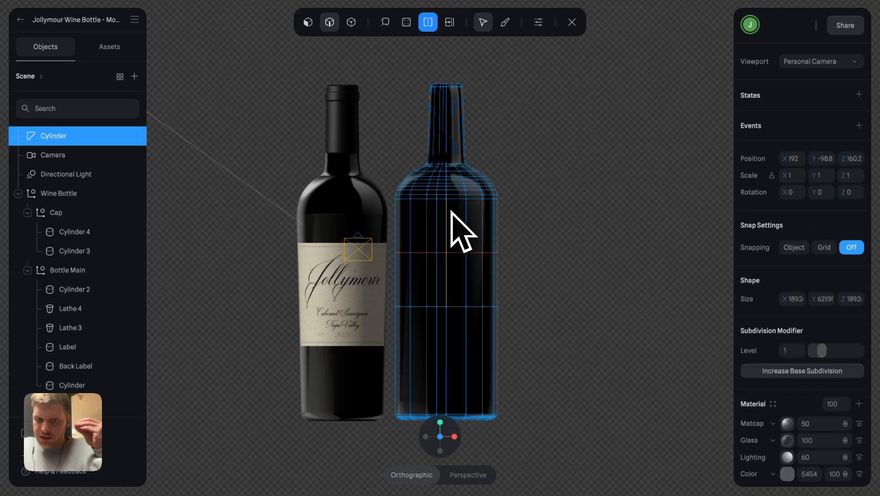
key(Escape)
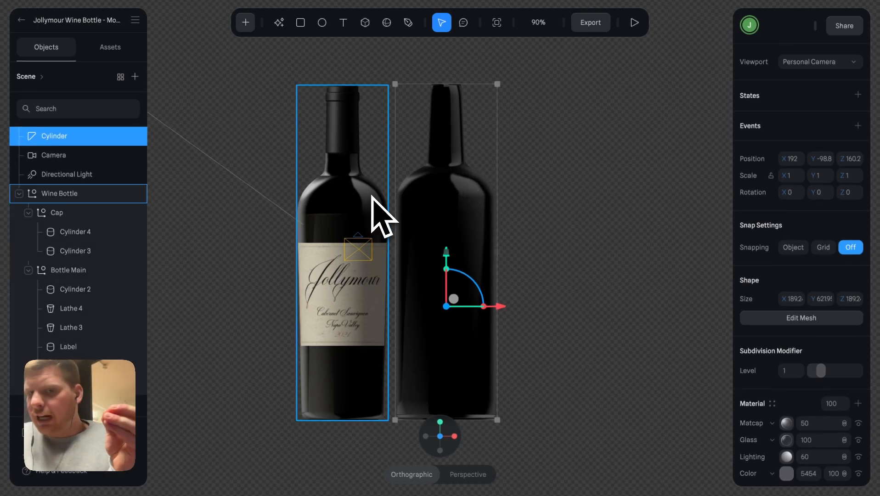
Compare the shoulder highlights of both bottles up close and open the new bottle's mesh for editing.
scroll(341, 208, up, 10)
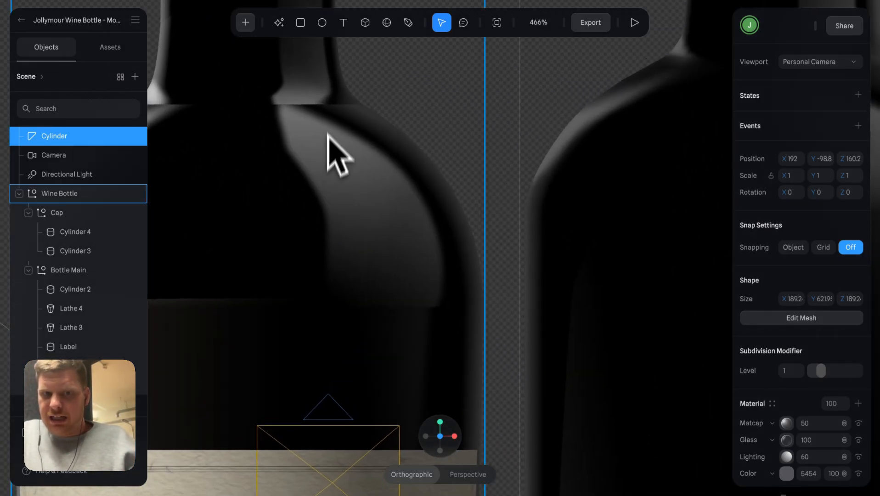
scroll(351, 114, down, 10)
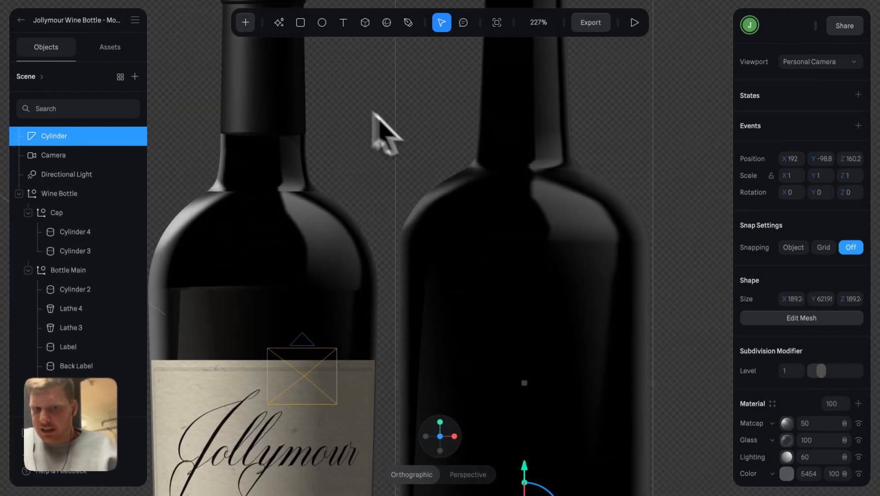
double_click(505, 193)
scroll(459, 164, down, 5)
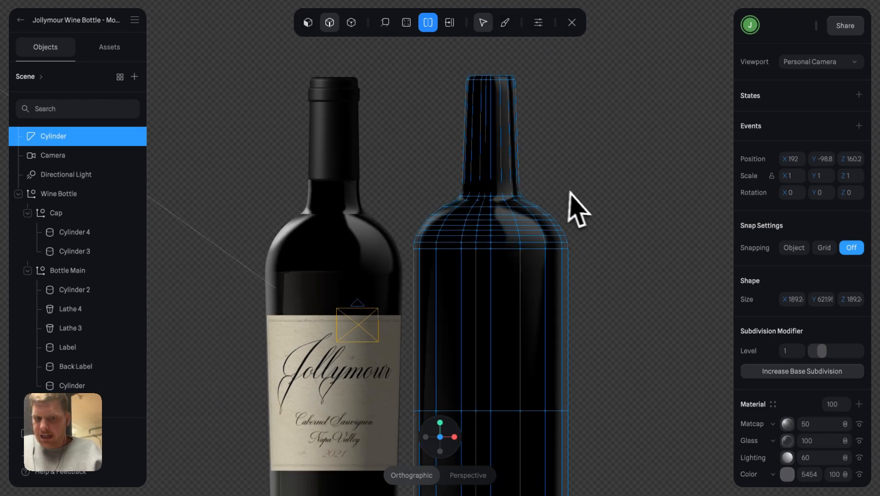